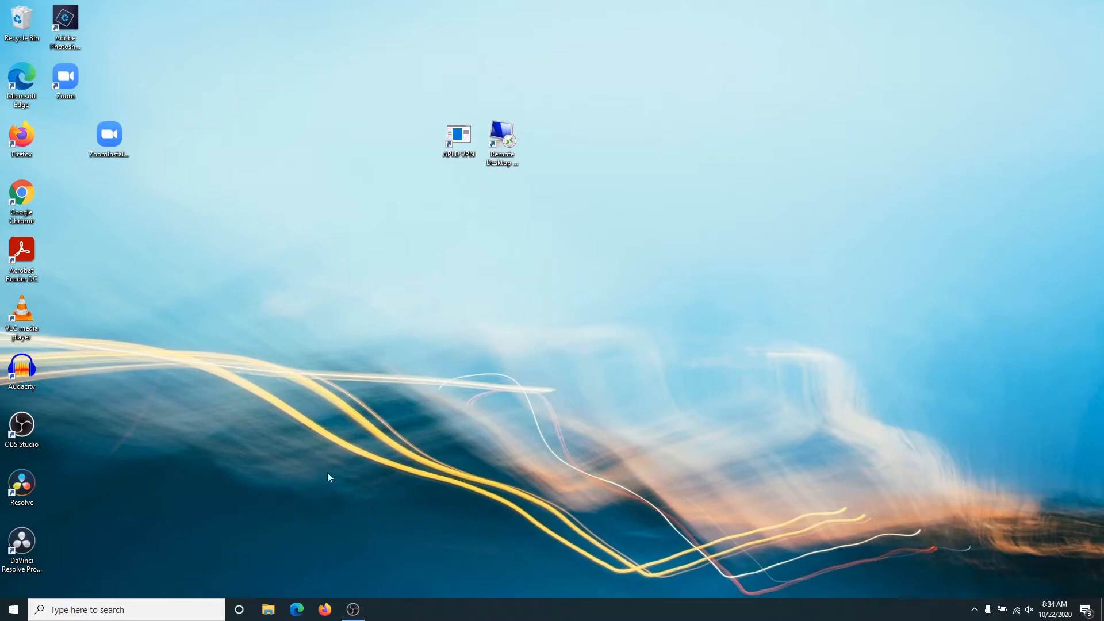
Open the Column Chart workbook from the Pivot Tables and Charts folder and delete its existing column chart.
click(268, 611)
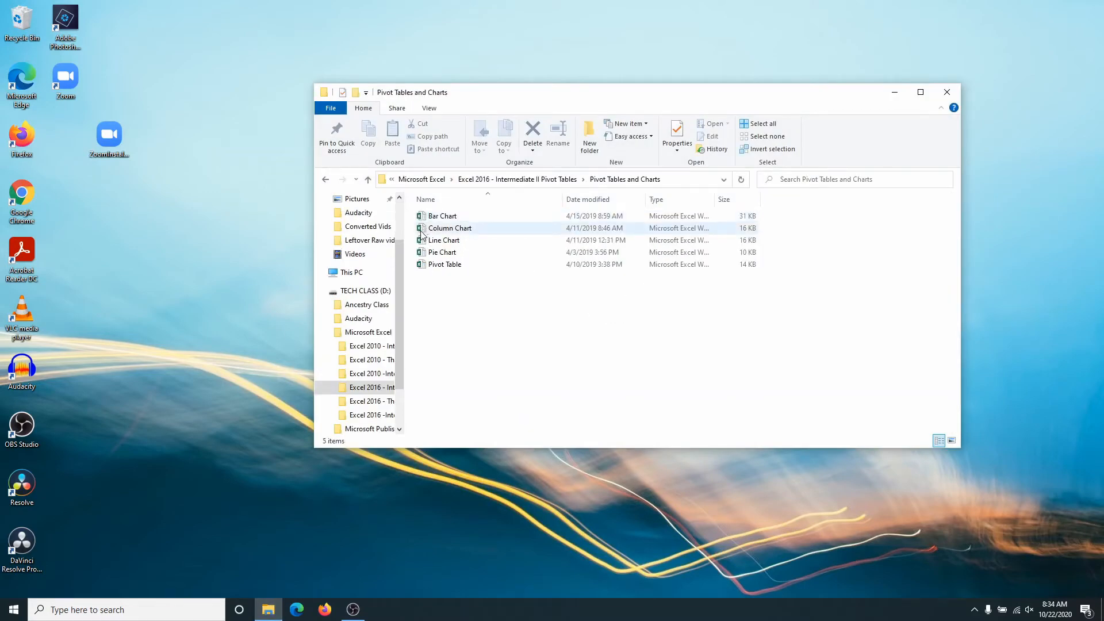
double_click(423, 228)
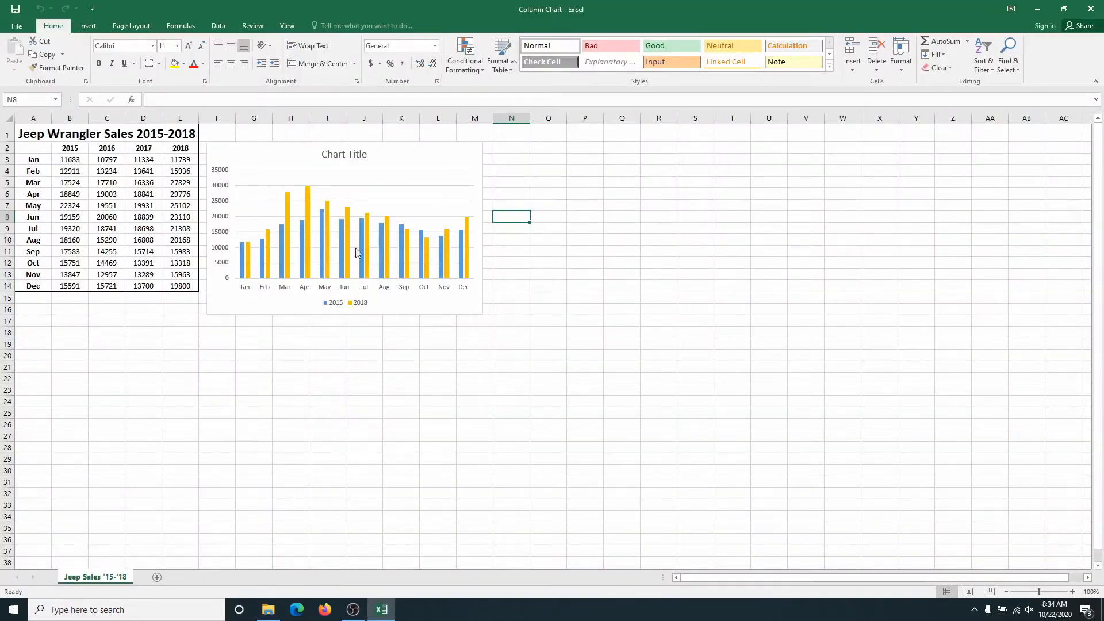
drag(391, 157, 602, 215)
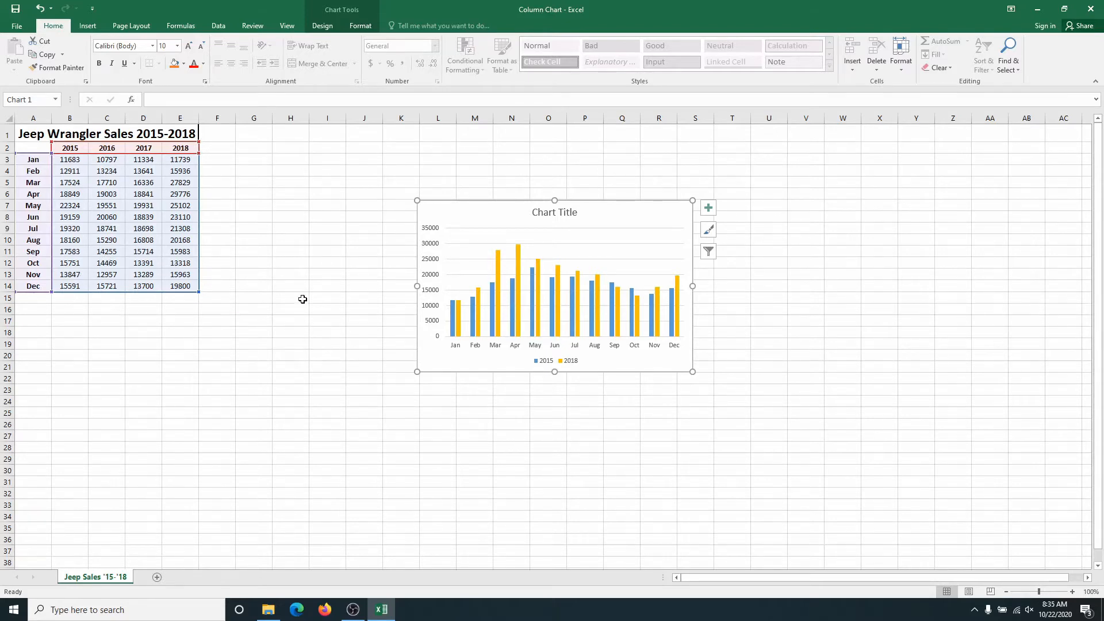
click(485, 236)
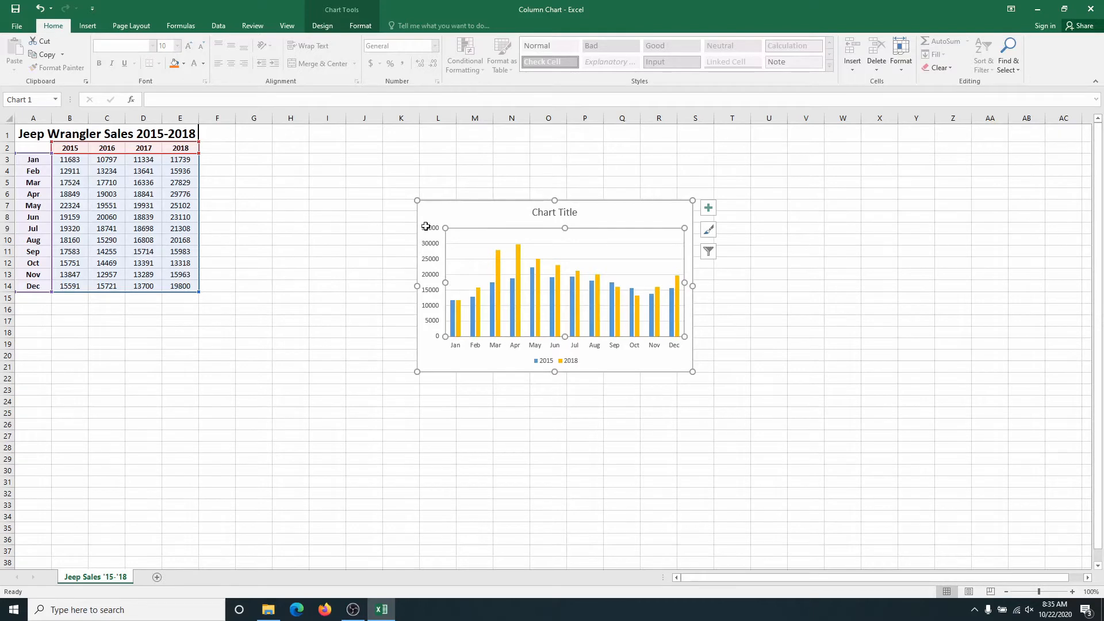
click(448, 209)
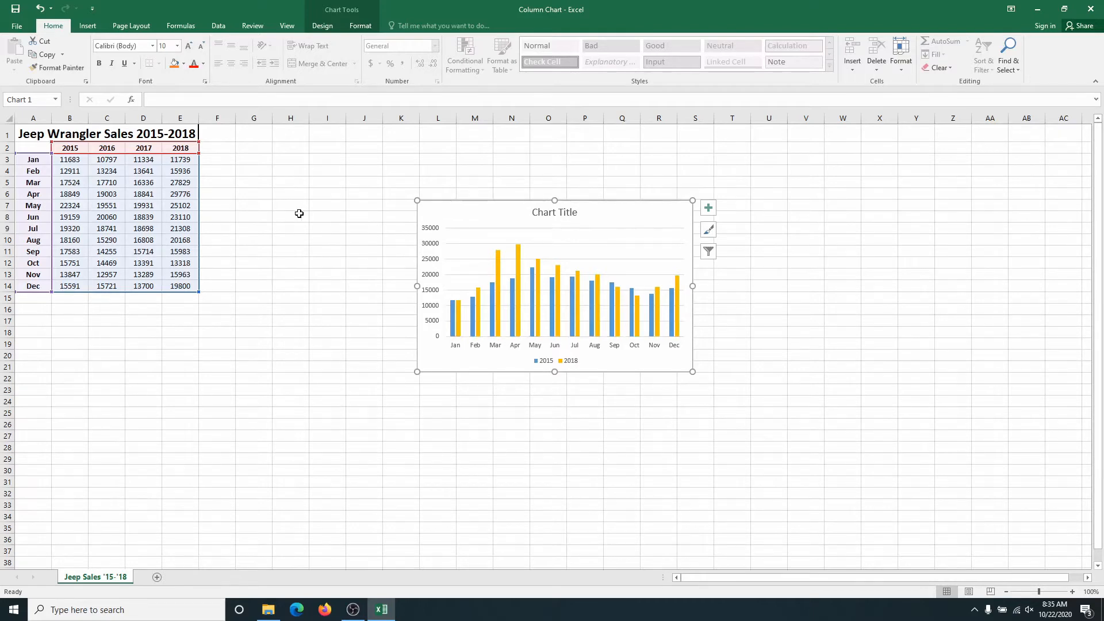
key(Delete)
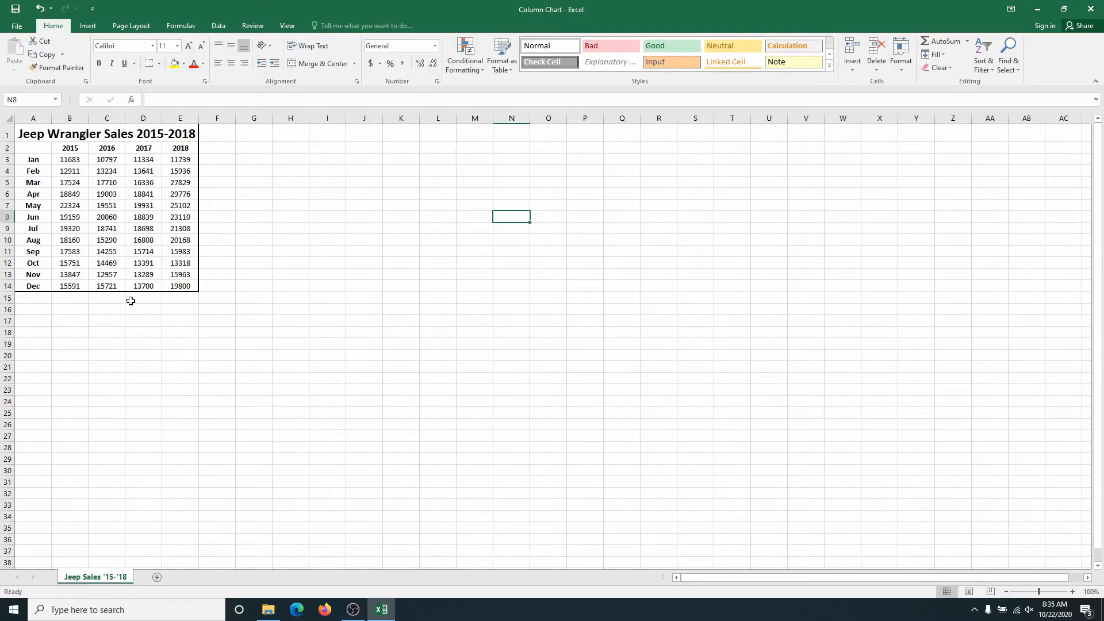
Insert a 2-D clustered column chart from the whole Jeep Wrangler sales table, A1:E14.
drag(20, 134, 153, 284)
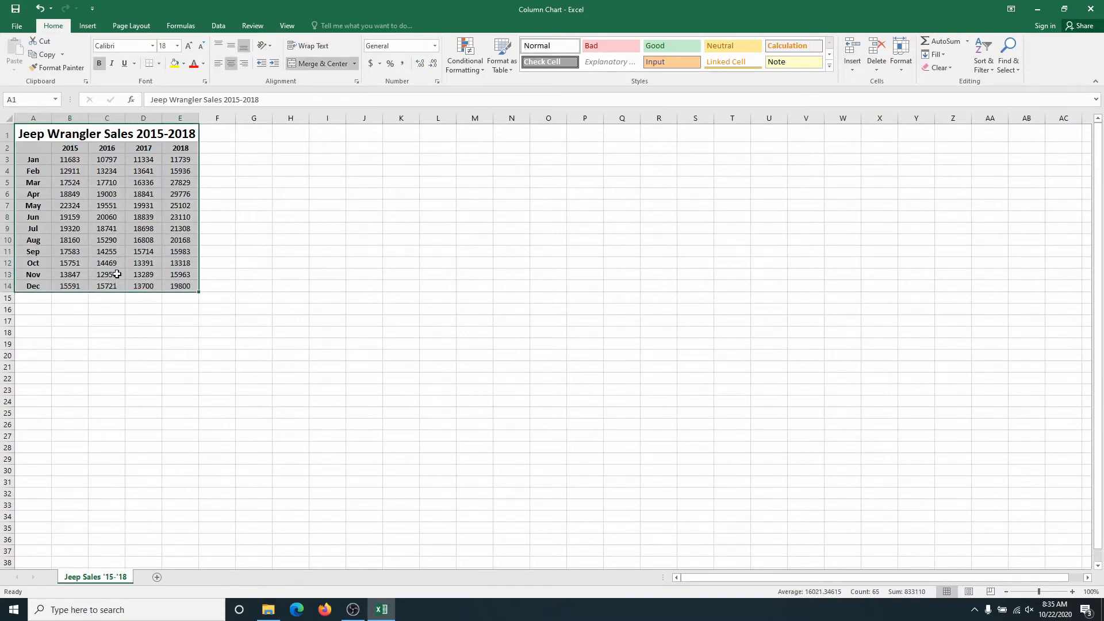
click(88, 26)
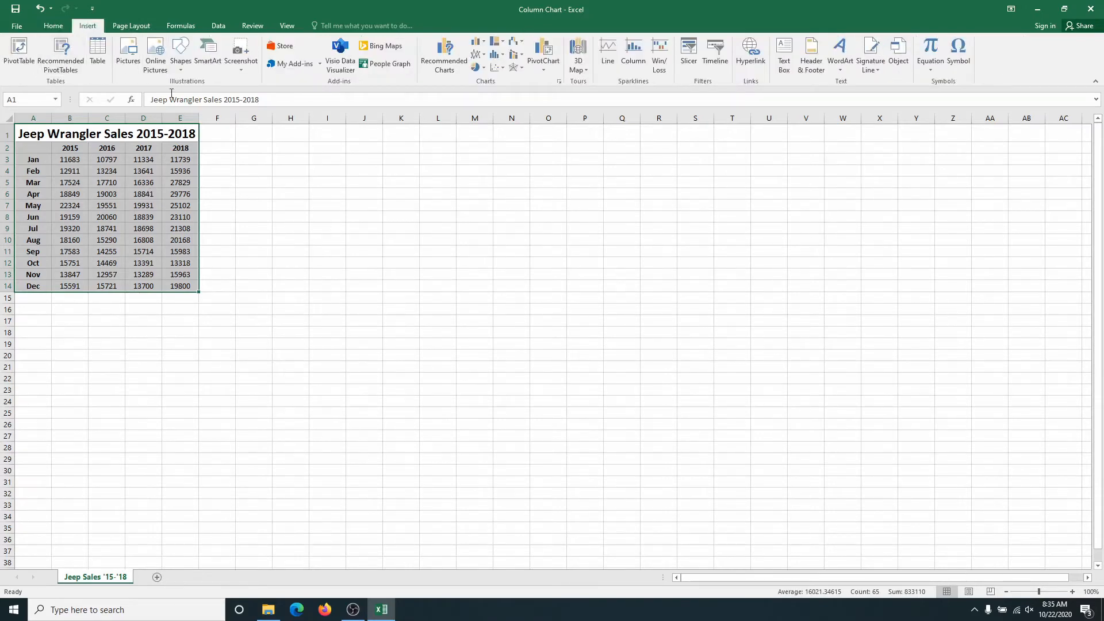
click(476, 44)
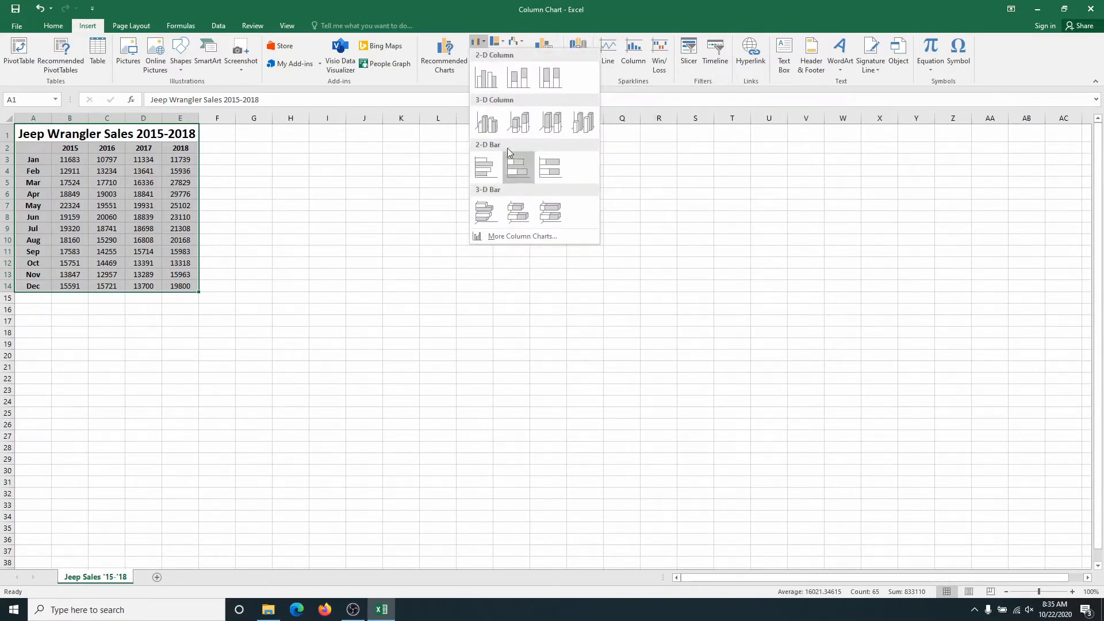
click(488, 78)
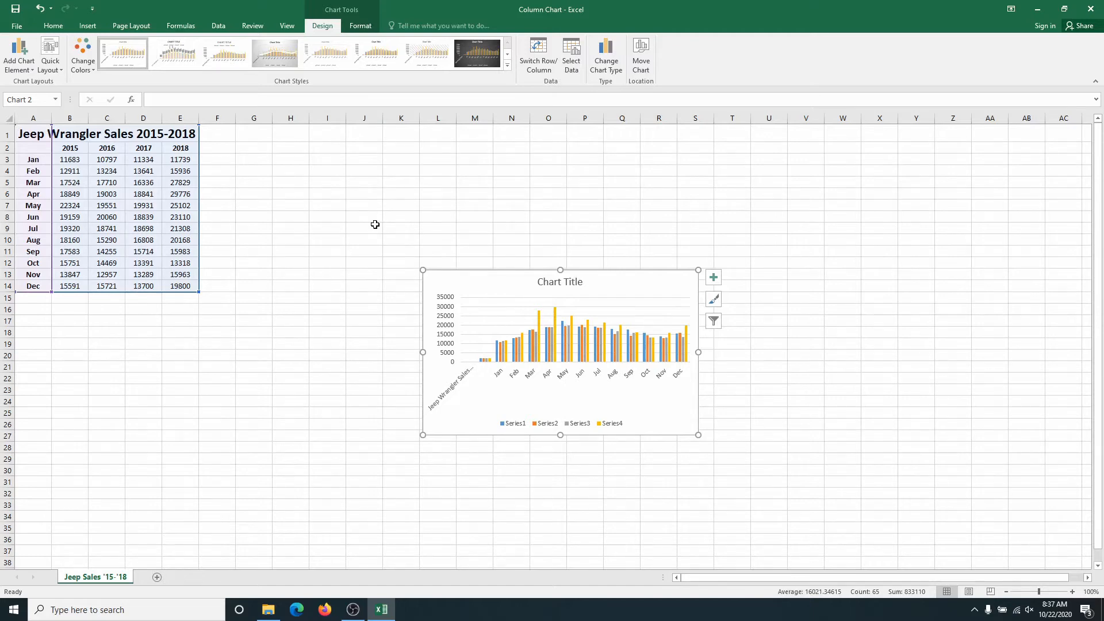
Replace the placeholder title of the column chart with "Jeep Sales".
double_click(555, 283)
double_click(555, 283)
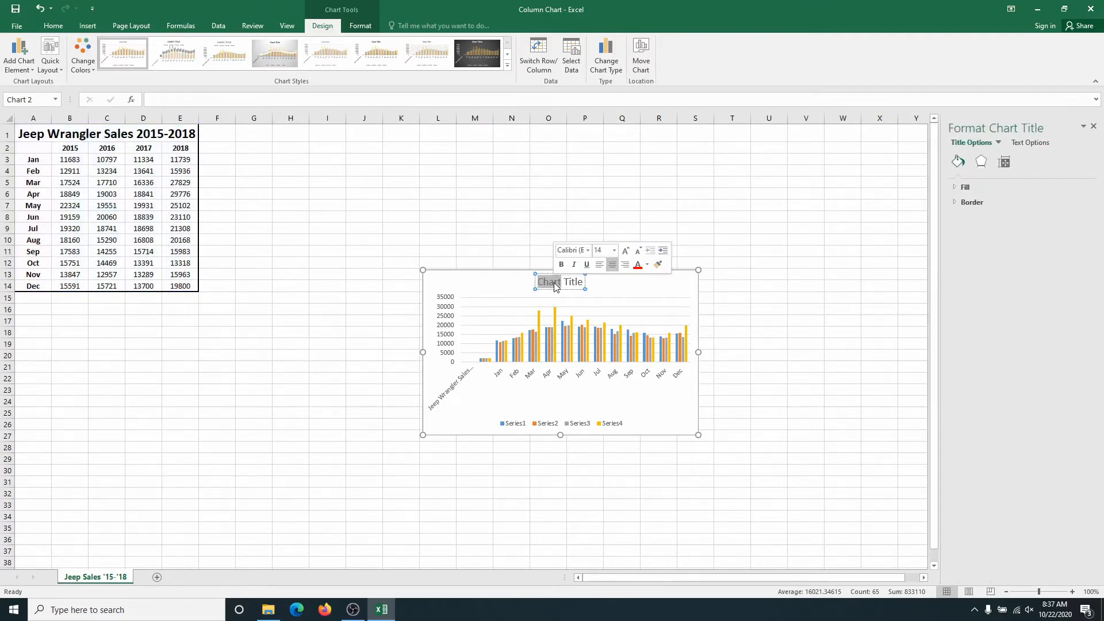
click(555, 283)
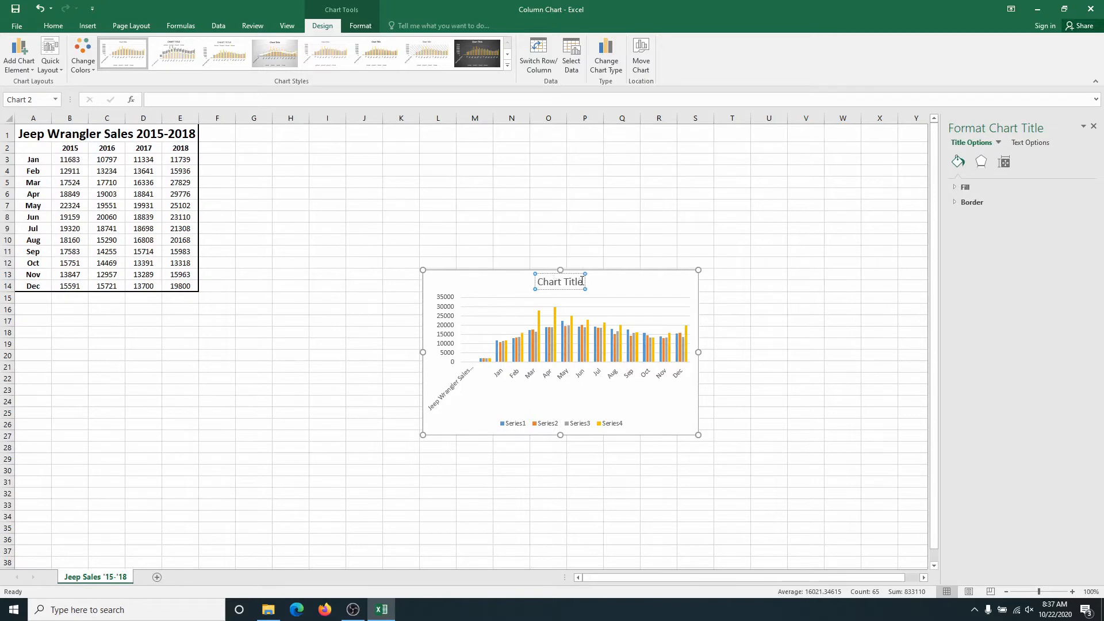
drag(582, 281, 549, 284)
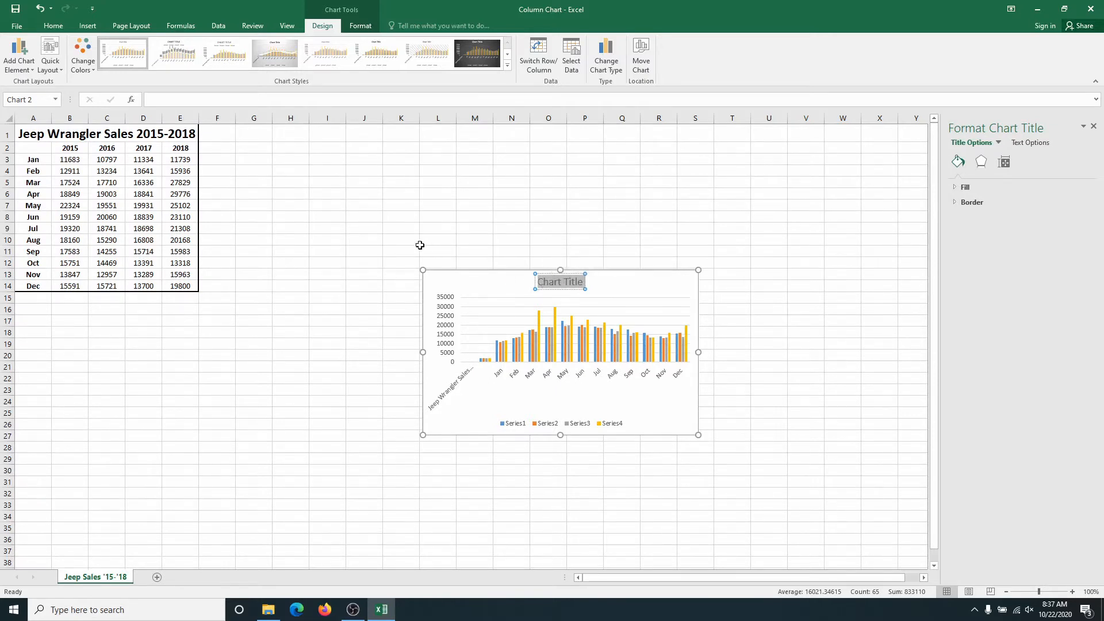
text(Jeep Sales)
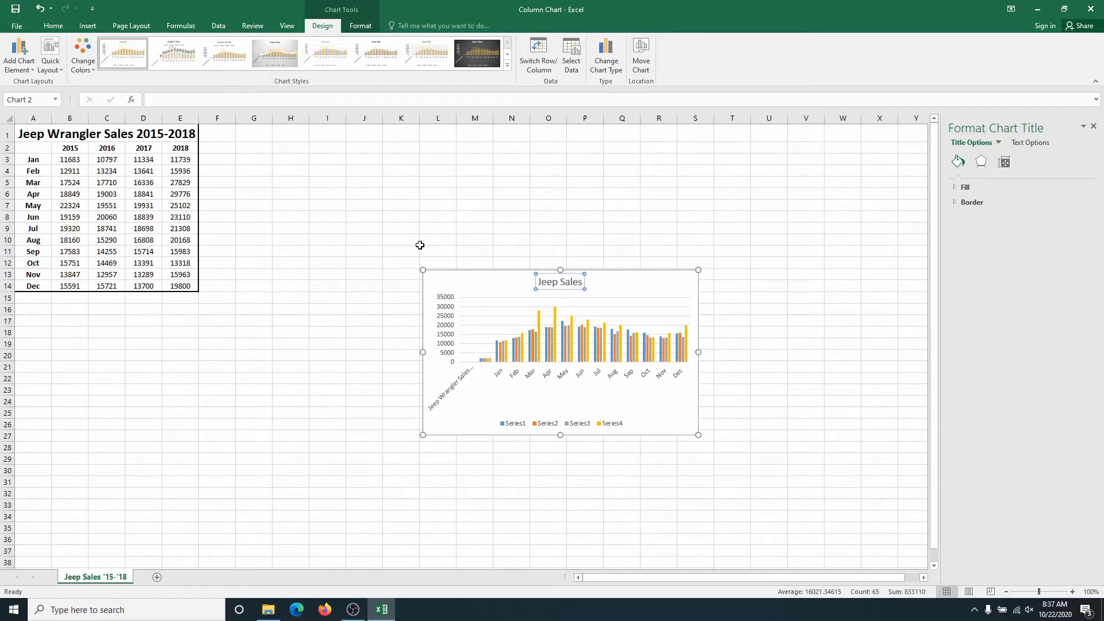
click(613, 289)
click(615, 289)
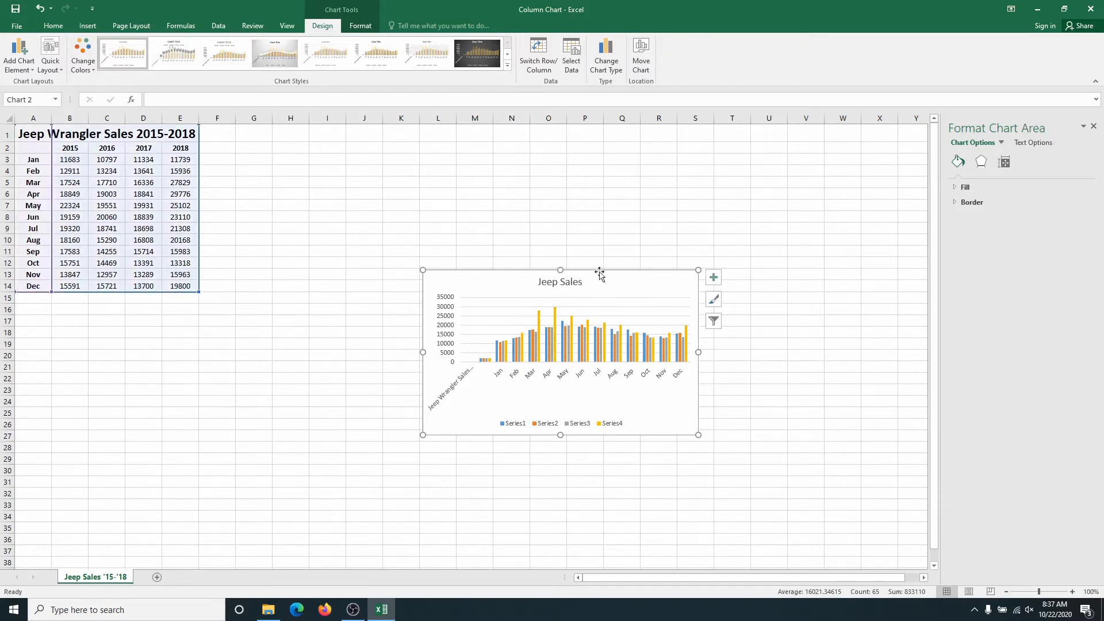
Look through the available elements, styles and color schemes for the Jeep Sales chart.
click(713, 279)
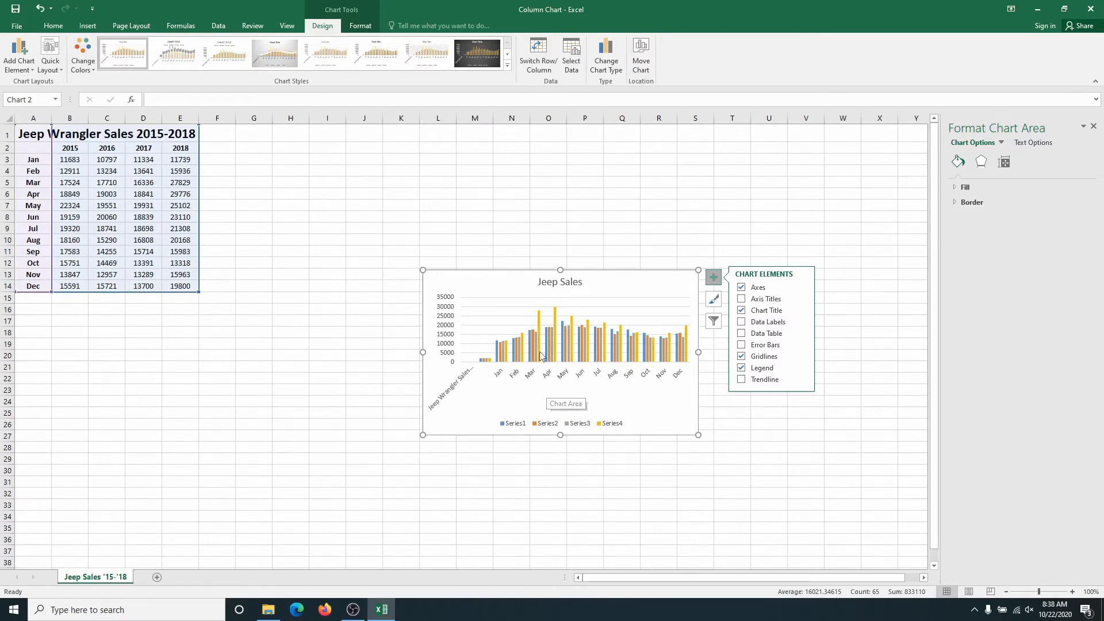
click(715, 301)
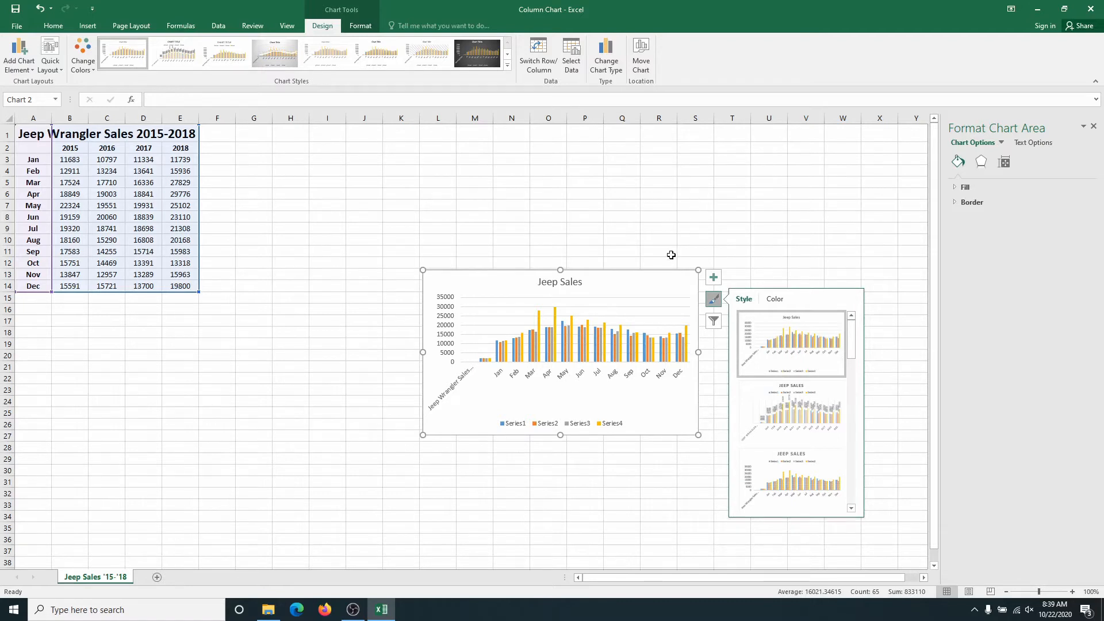
click(774, 300)
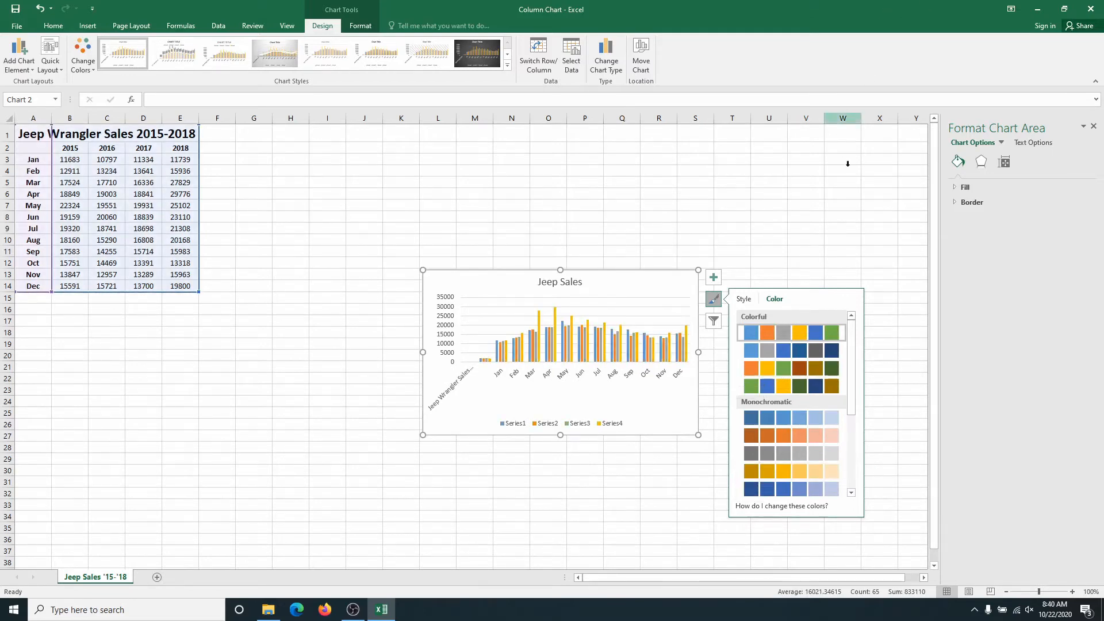
Filter Series1 and Series3 out of the Jeep Sales chart and apply the filter.
click(713, 326)
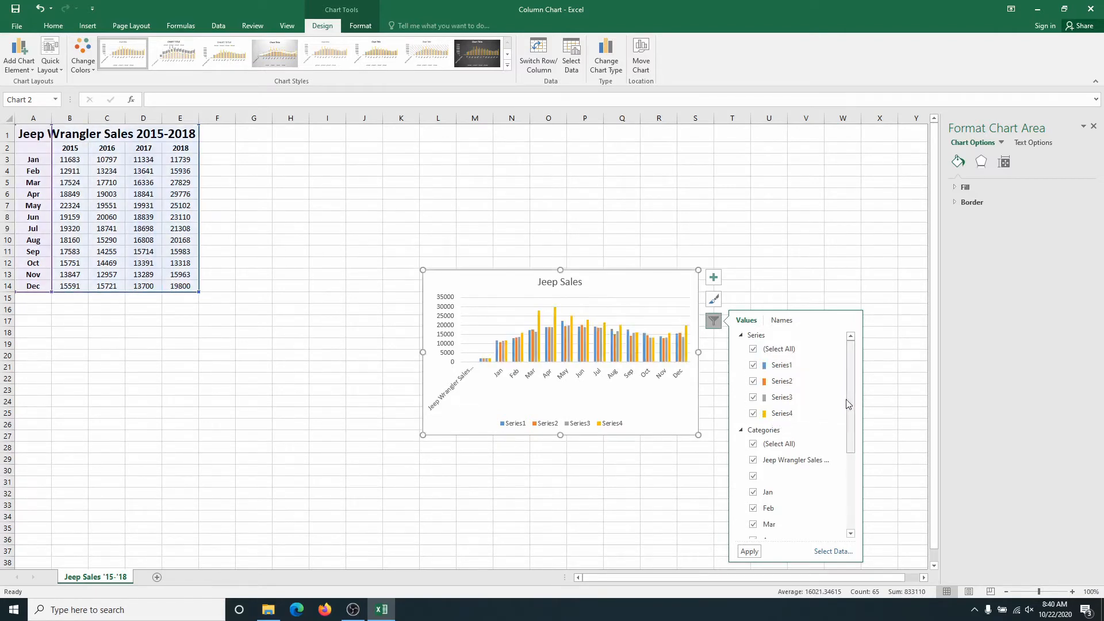
scroll(852, 397, down, 2)
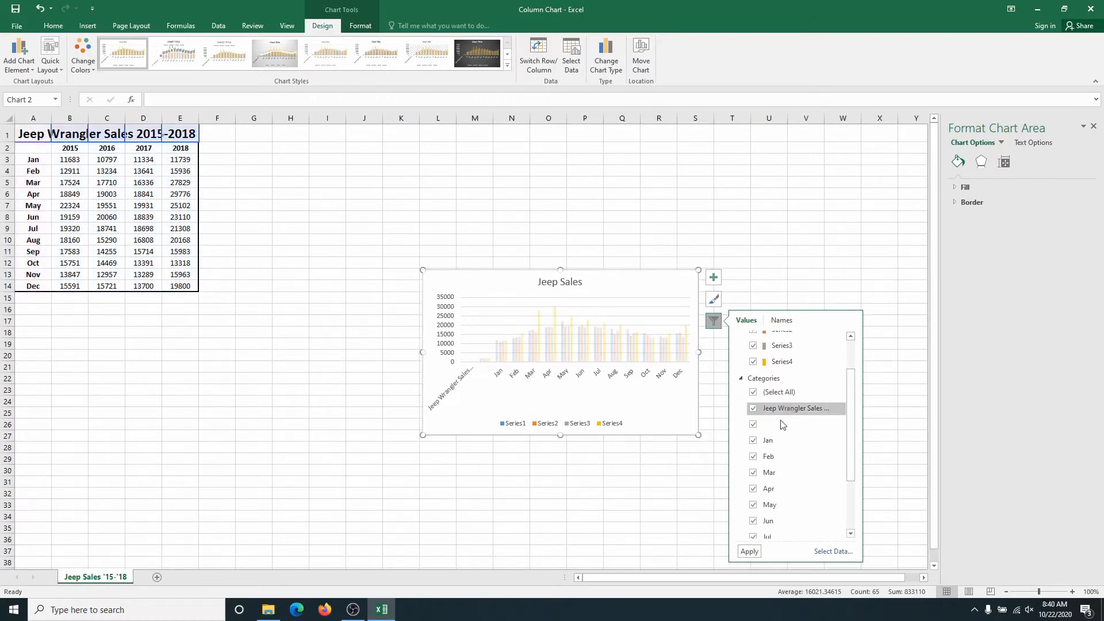
mouse_move(853, 426)
mouse_down()
mouse_move(845, 513)
mouse_move(859, 416)
mouse_up()
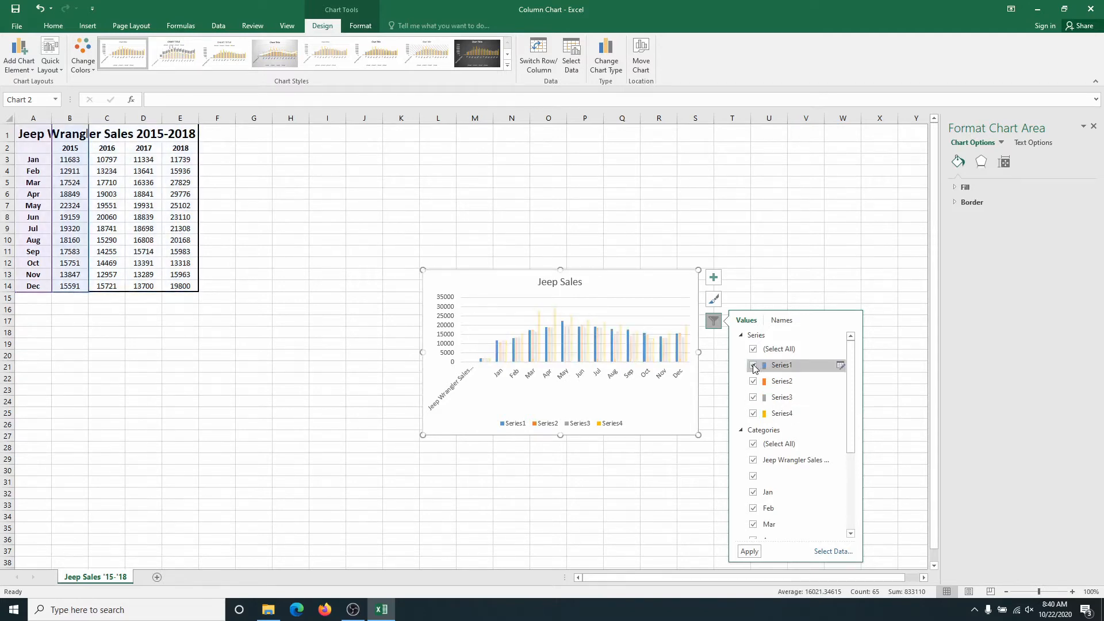
click(750, 398)
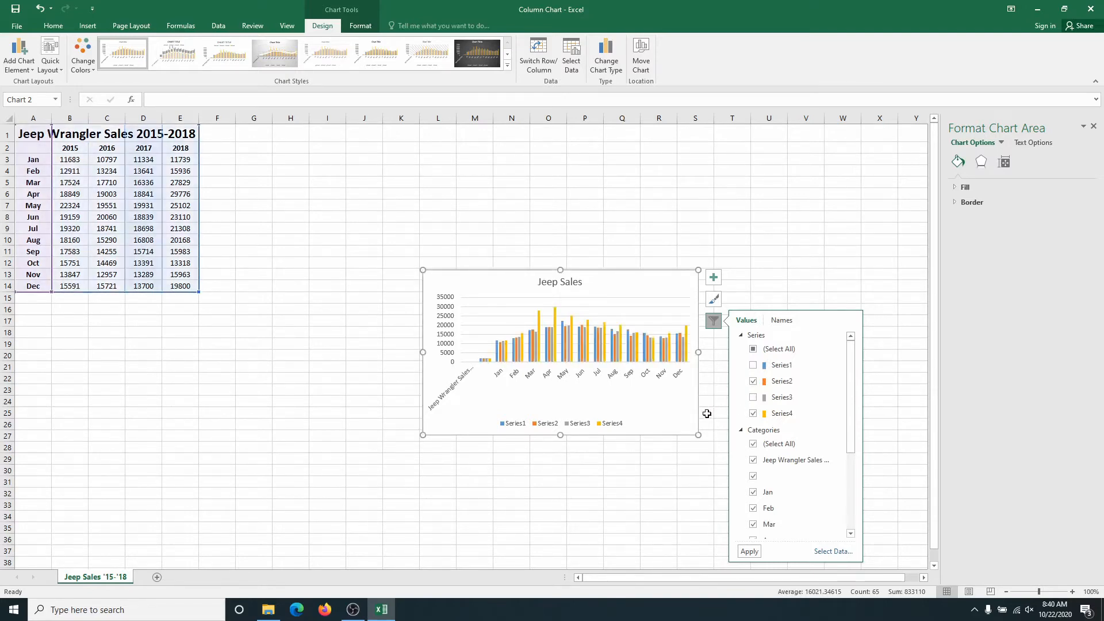
click(750, 552)
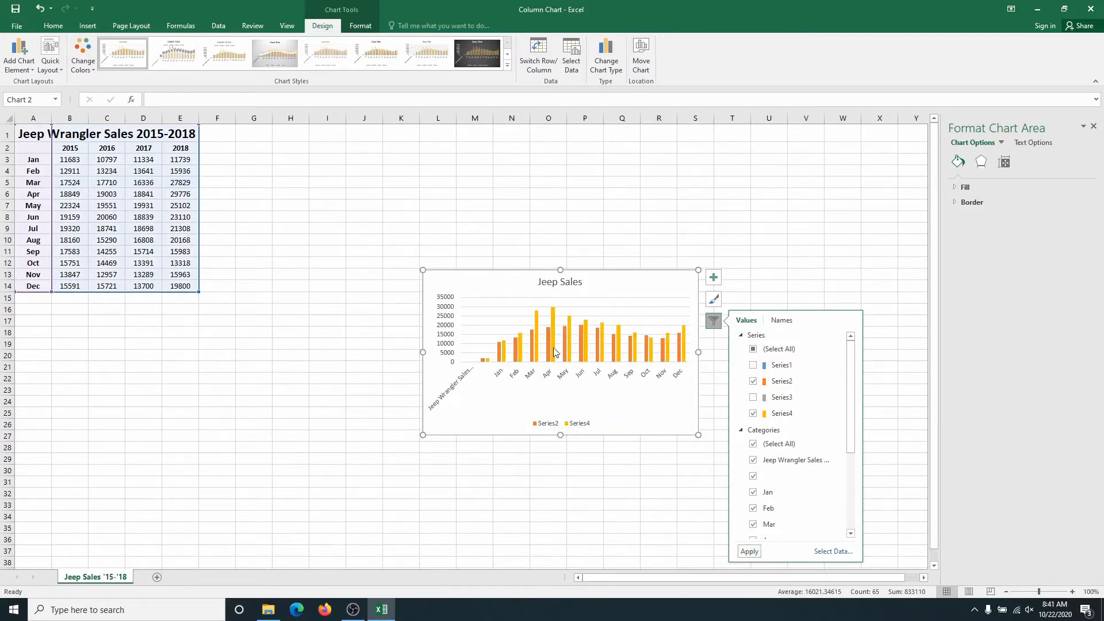
Restore Series1 and Series3 in the Jeep Sales chart through its filters and deselect the chart.
click(753, 398)
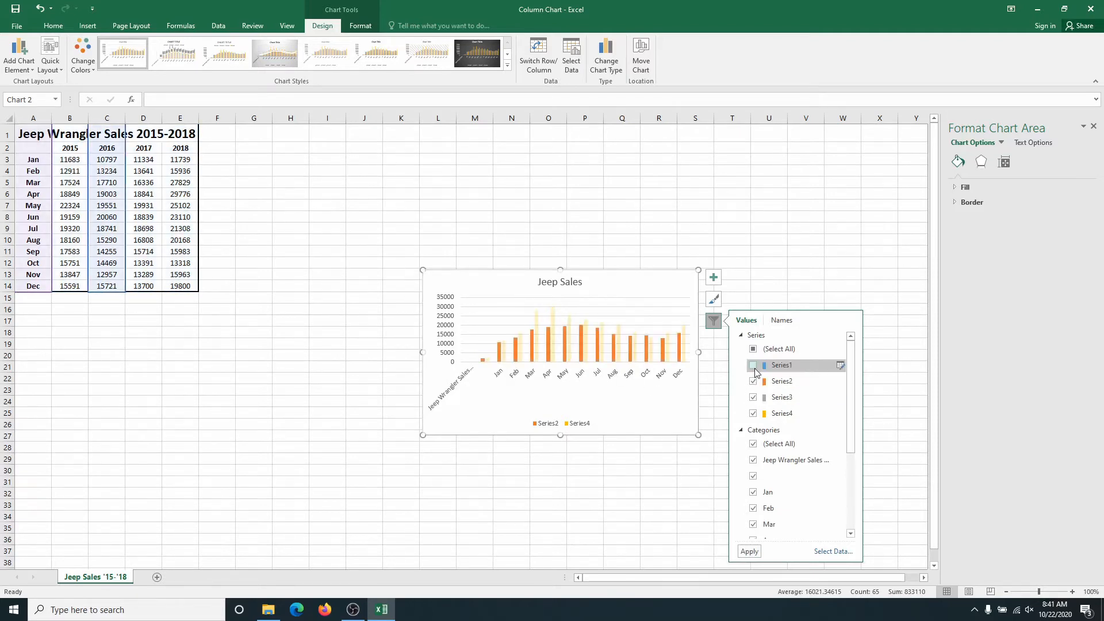
click(754, 365)
click(749, 551)
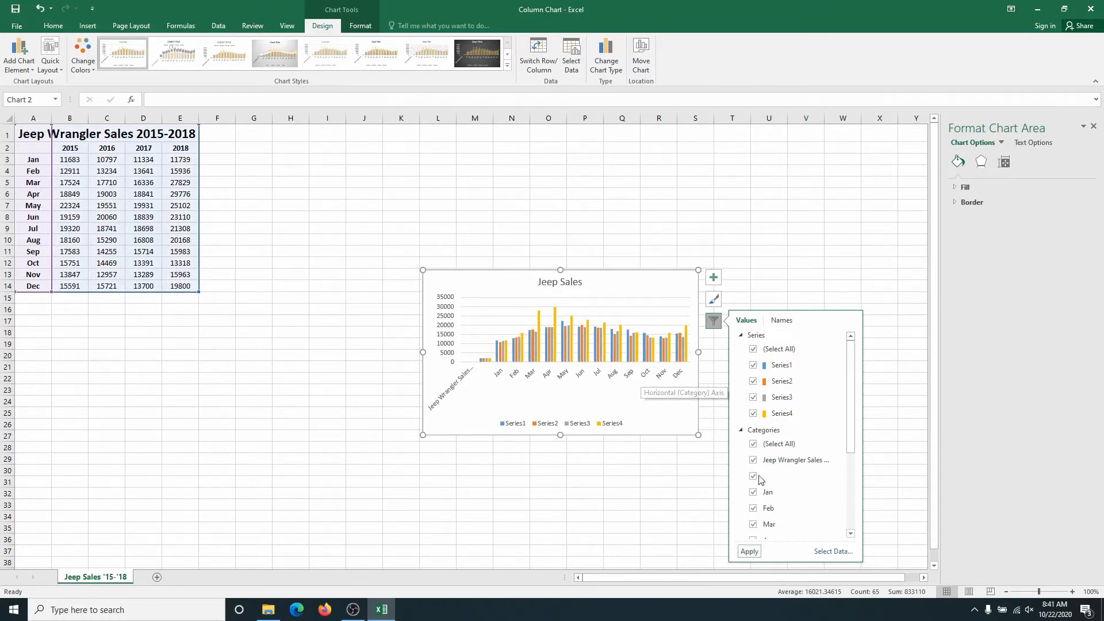
click(762, 264)
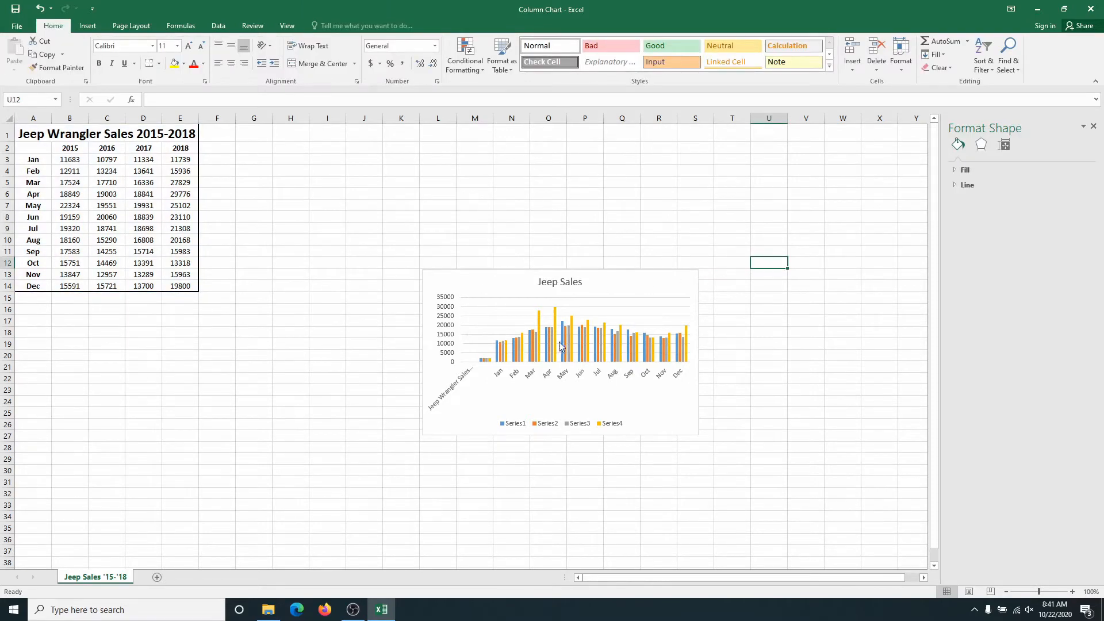
mouse_move(569, 328)
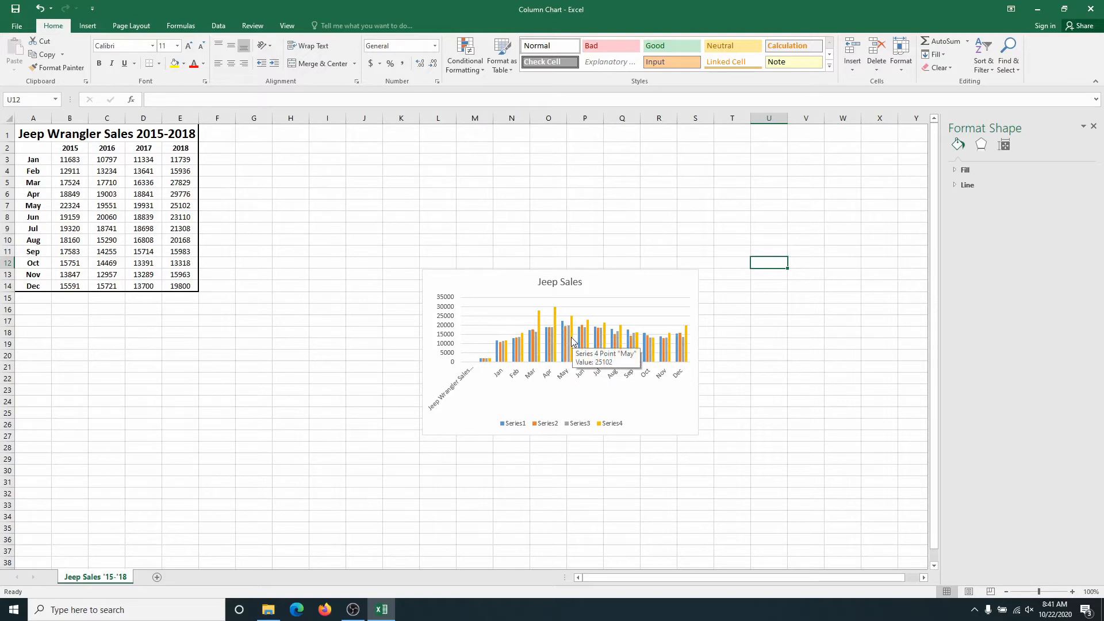
mouse_move(535, 347)
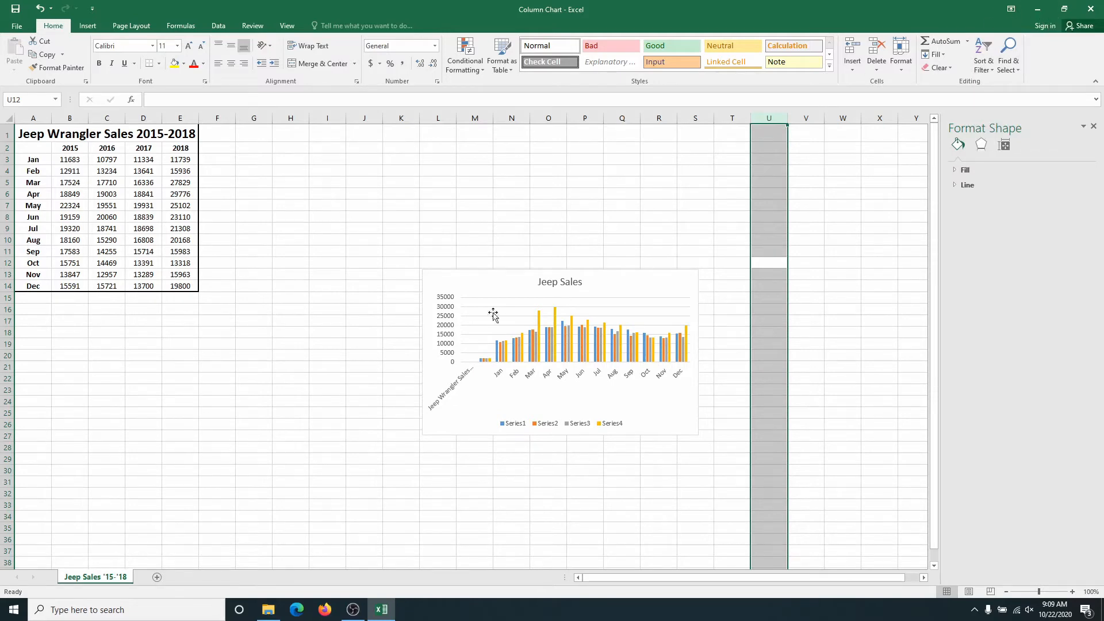
Open the Bar Chart workbook from the Pivot Tables and Charts folder and show its Basicsort Invoice sheet.
click(266, 613)
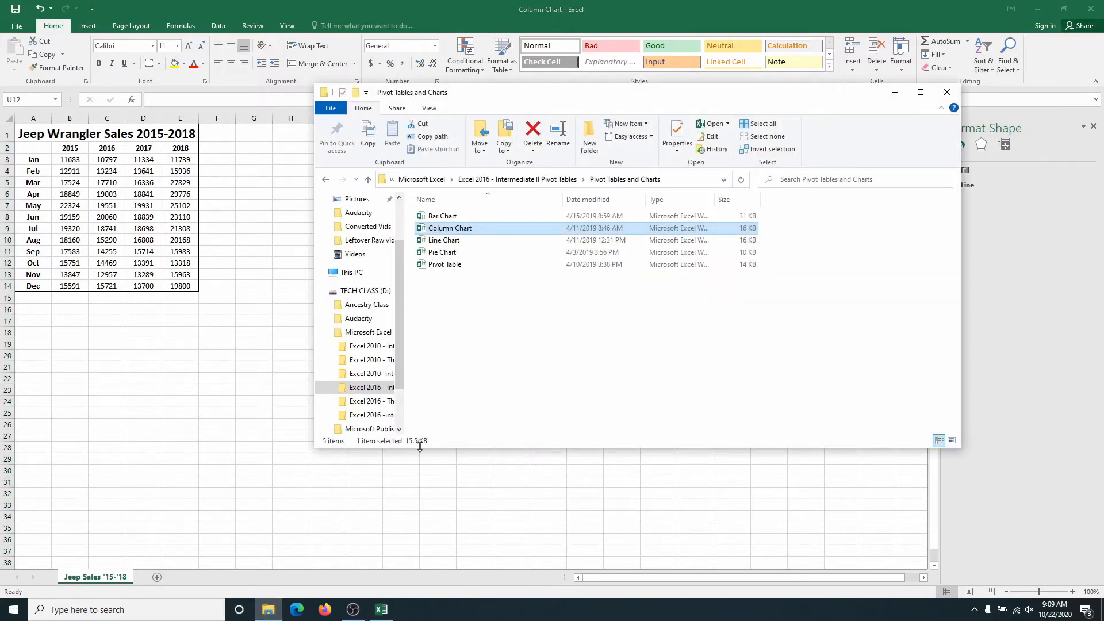
double_click(421, 216)
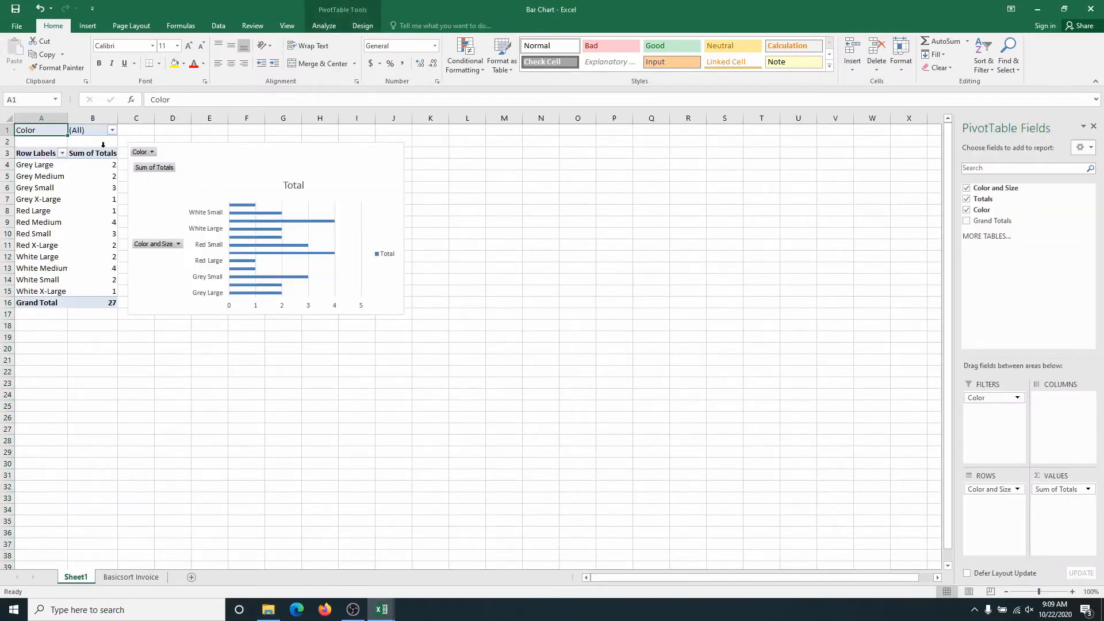
click(138, 578)
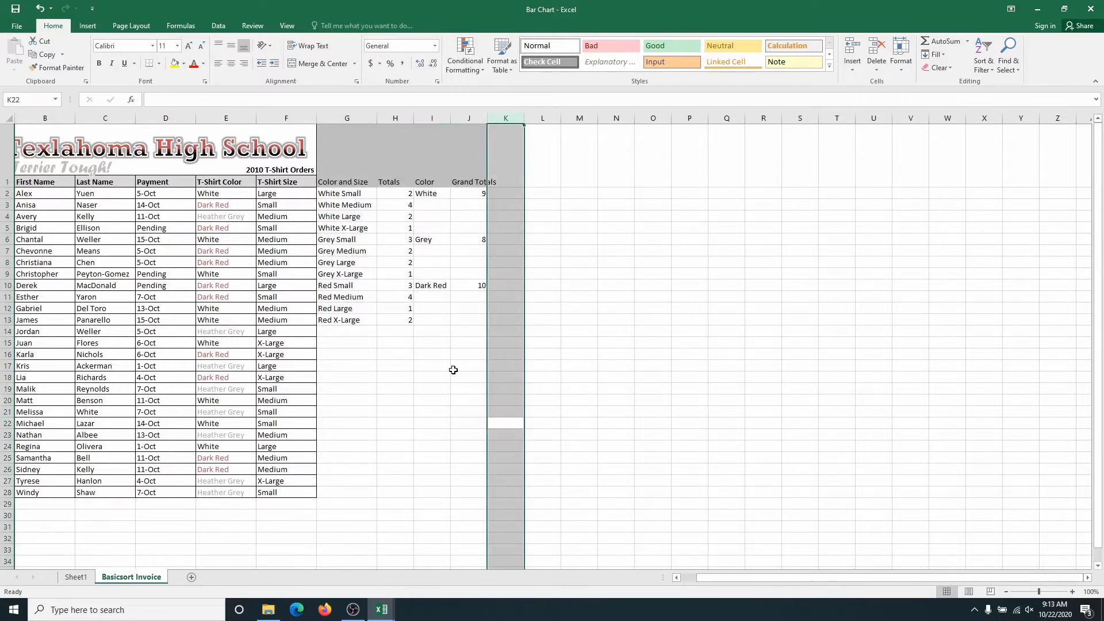
click(345, 144)
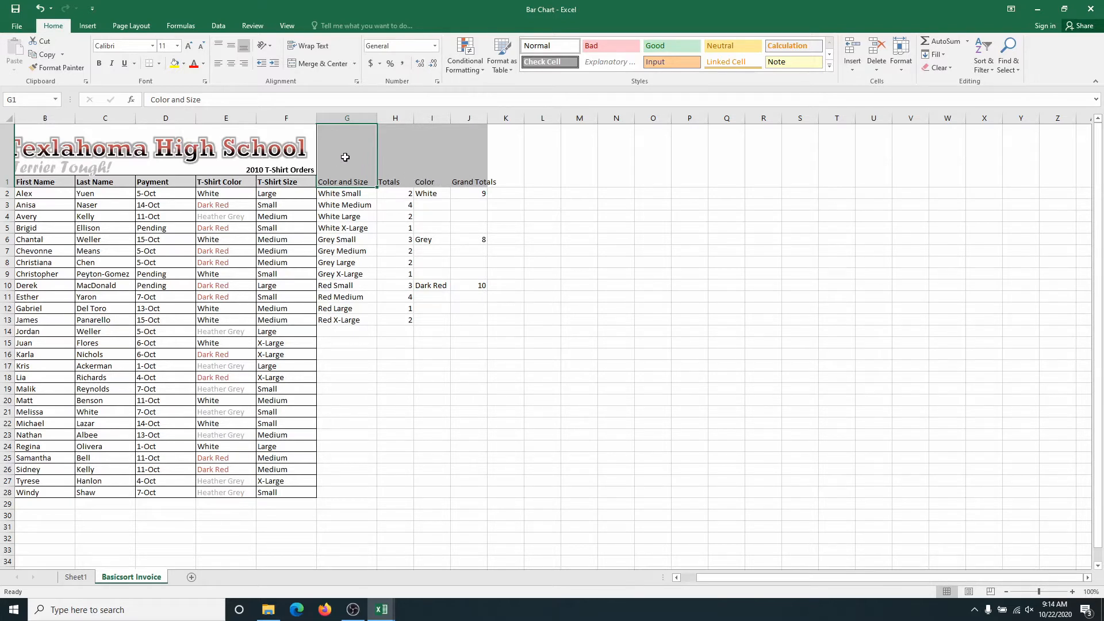
drag(345, 157, 457, 326)
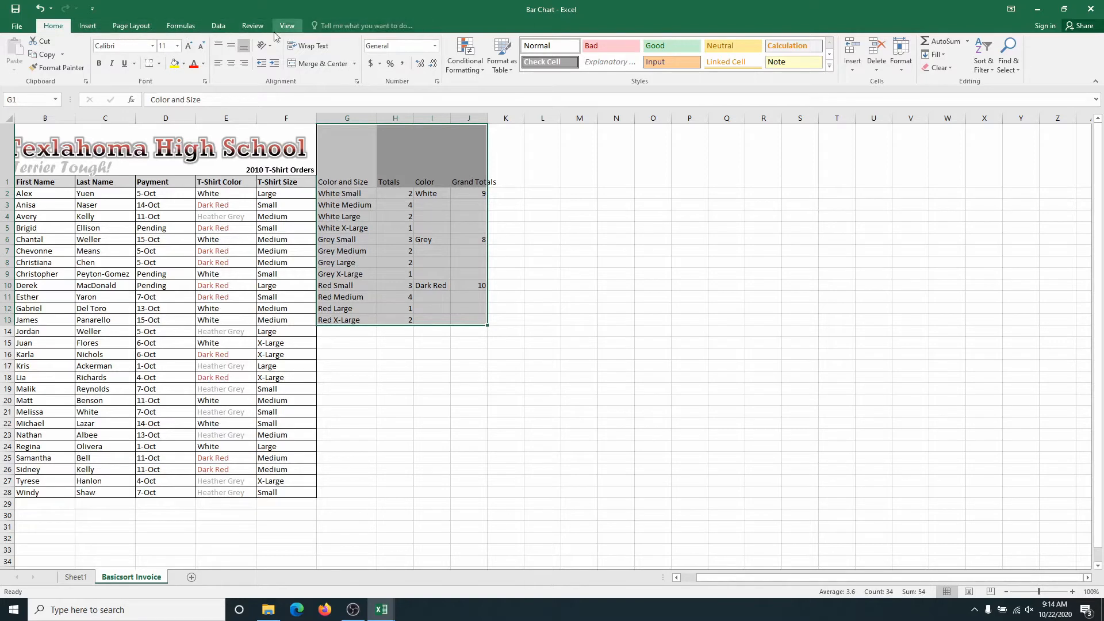
click(85, 27)
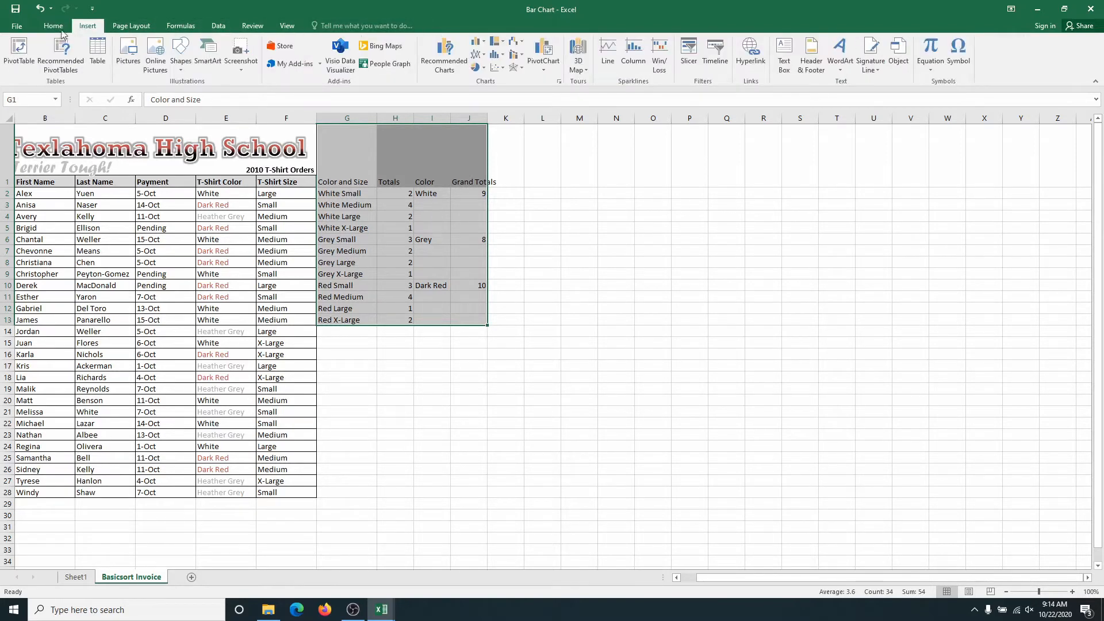
click(20, 52)
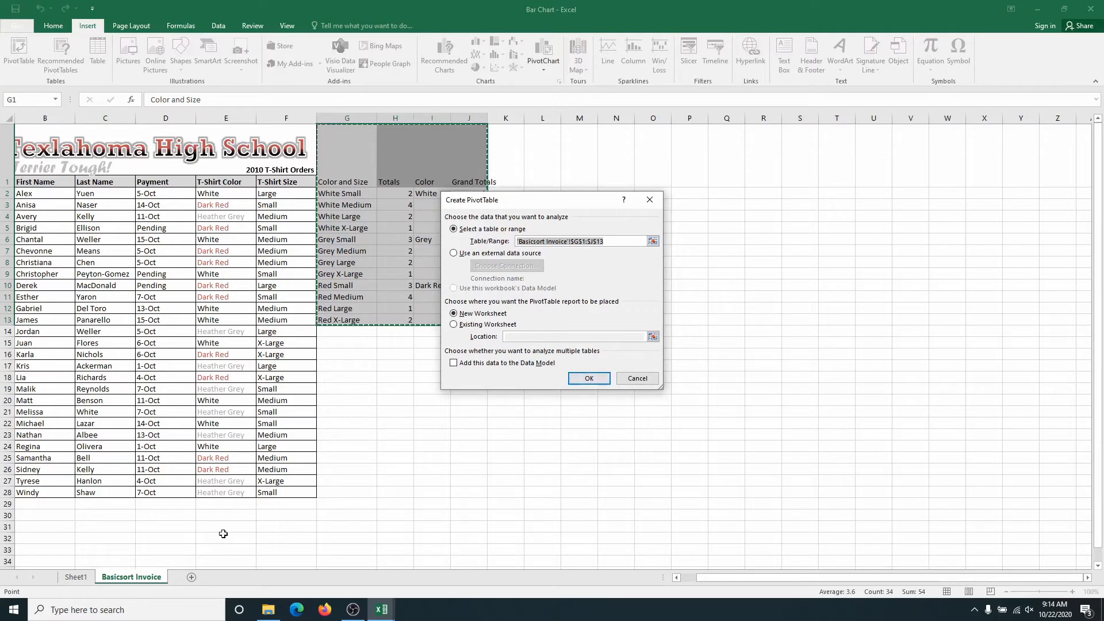
click(637, 379)
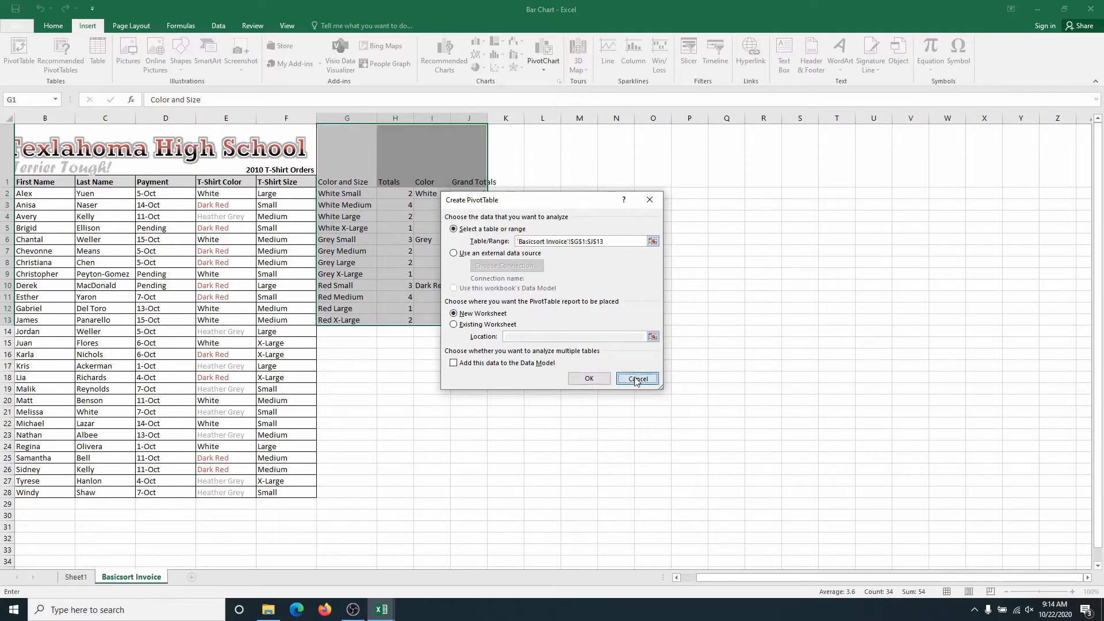
On Sheet1, build the PivotTable report with Color as filter, Color and Size as rows and Totals as summed values.
click(76, 577)
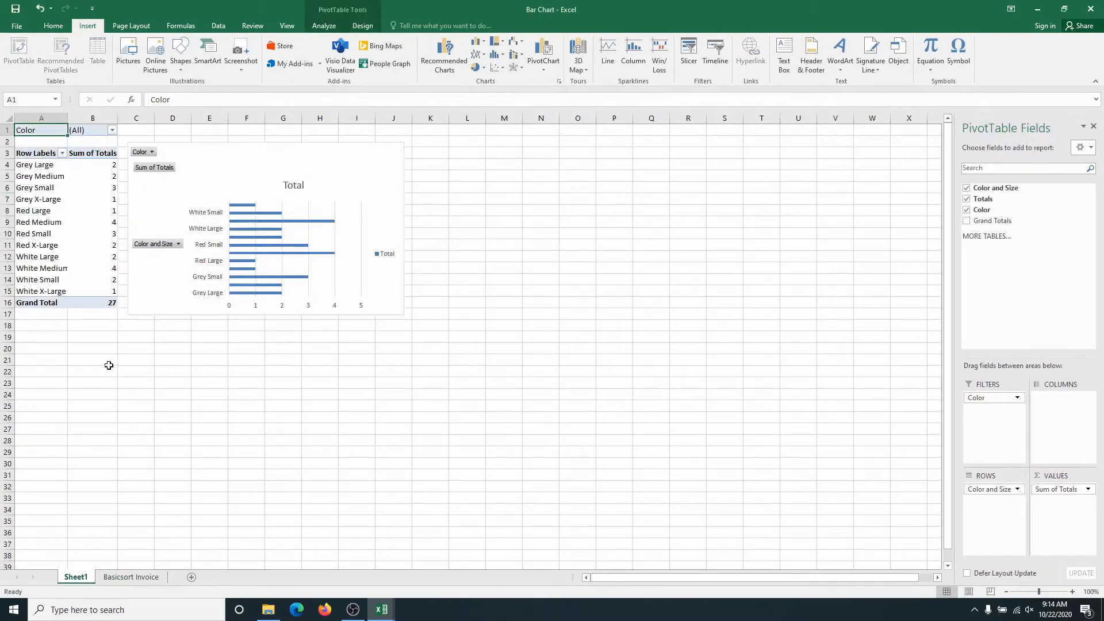
drag(217, 171, 428, 196)
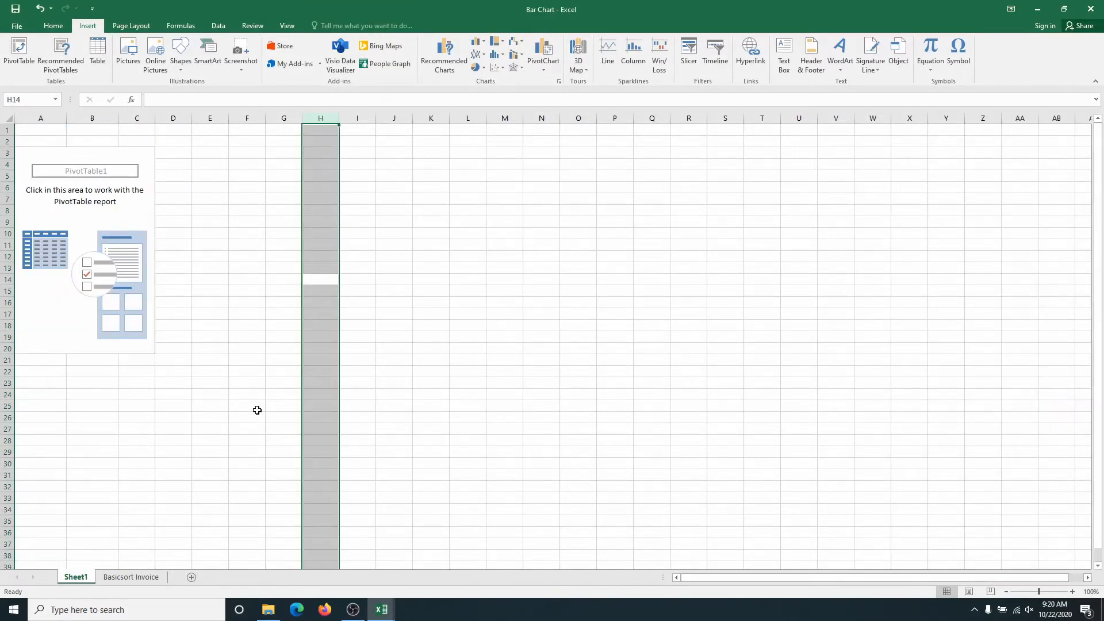
click(257, 410)
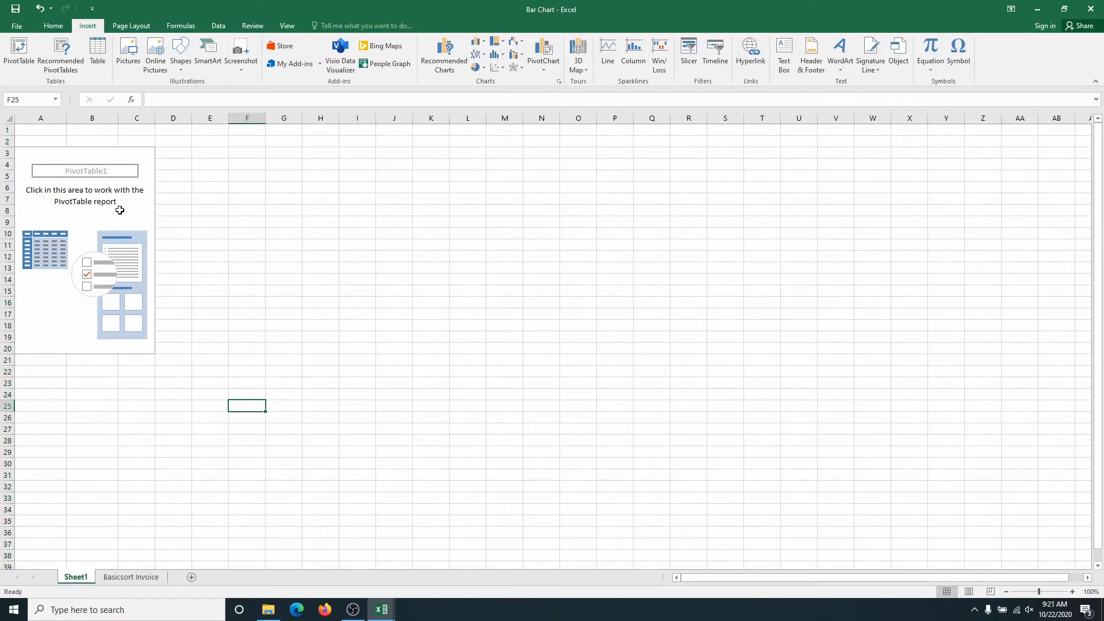
click(82, 219)
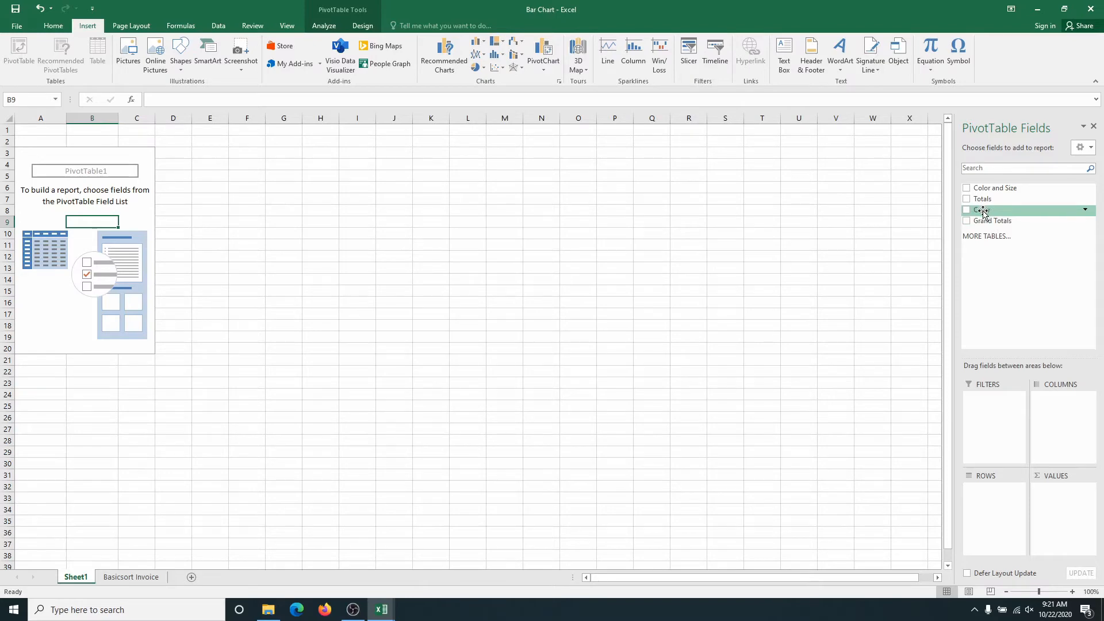
drag(986, 210, 987, 418)
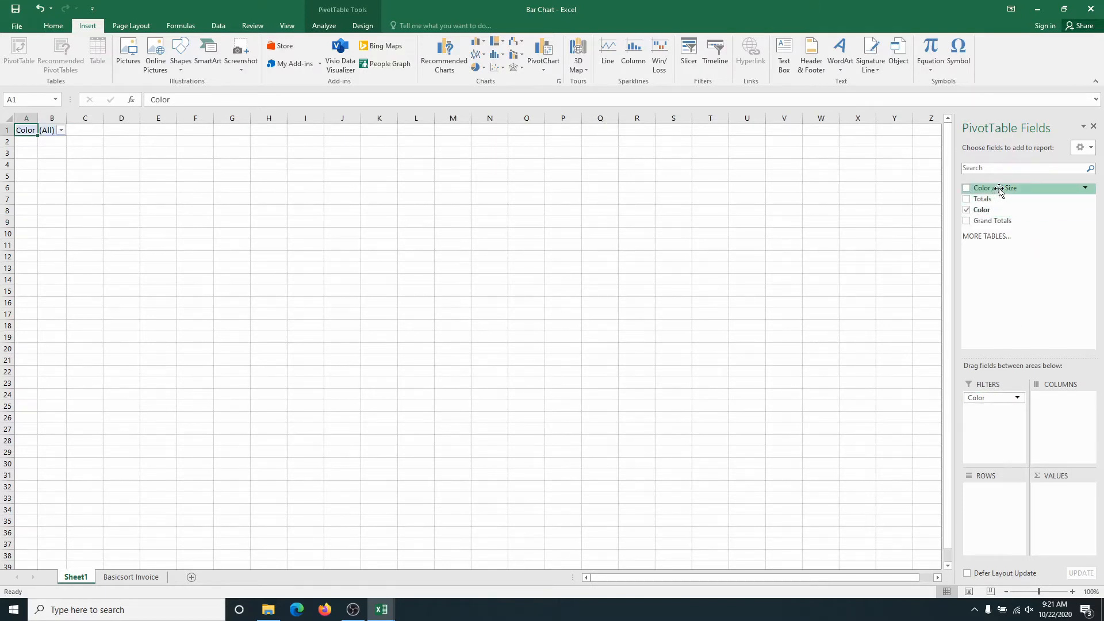
drag(999, 191, 992, 504)
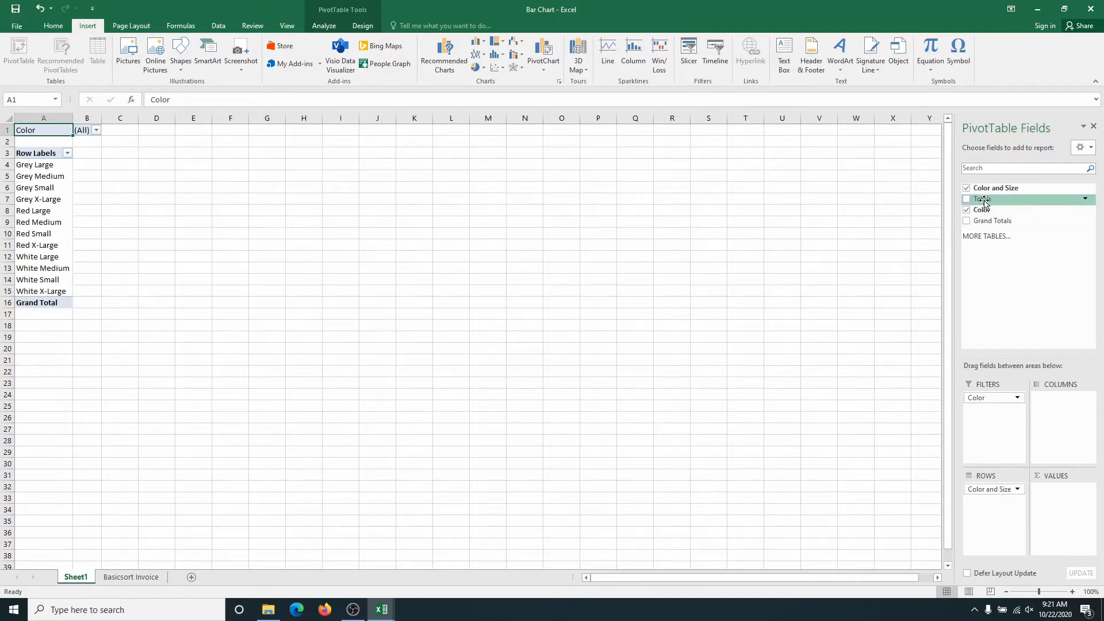
drag(985, 202, 1056, 510)
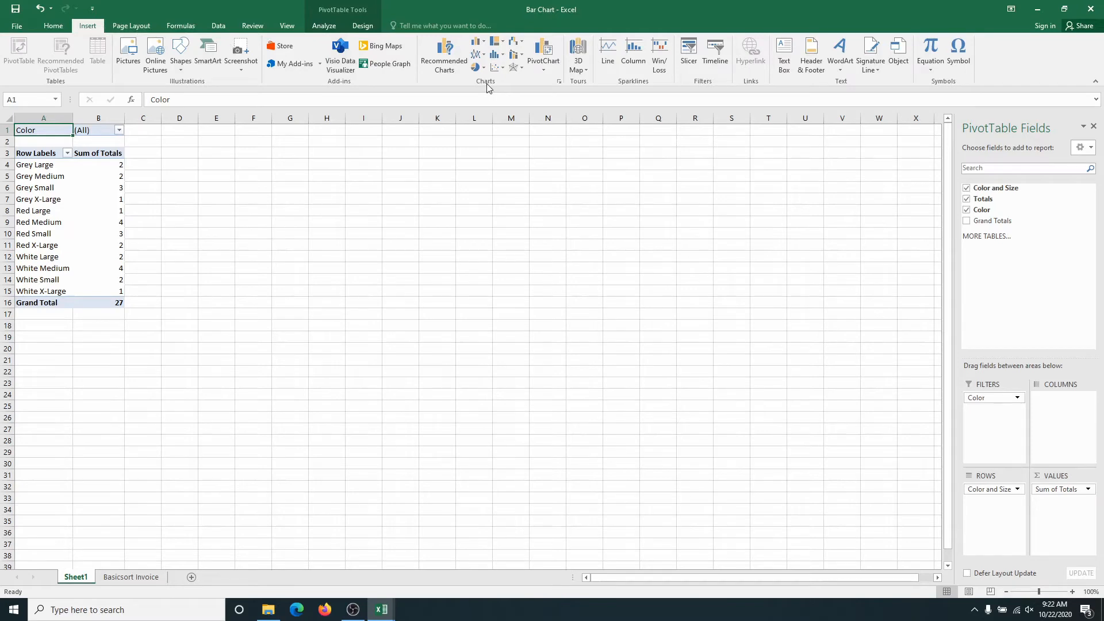
Insert a 2-D clustered bar chart from the PivotTable and place it beside the table, near row 3.
click(484, 49)
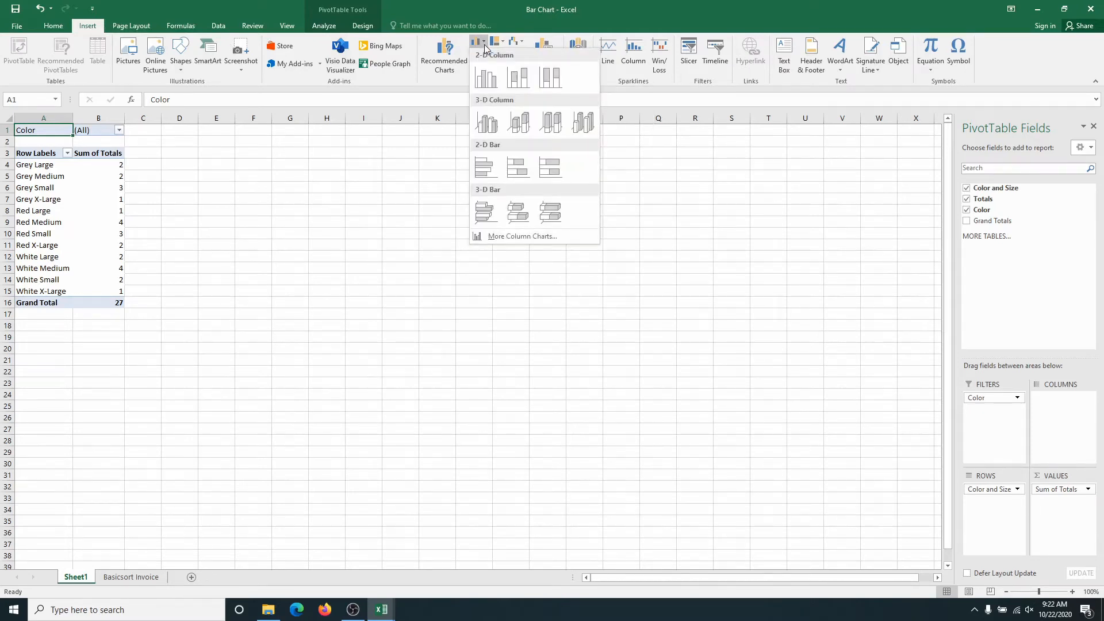
click(485, 171)
drag(457, 303, 338, 185)
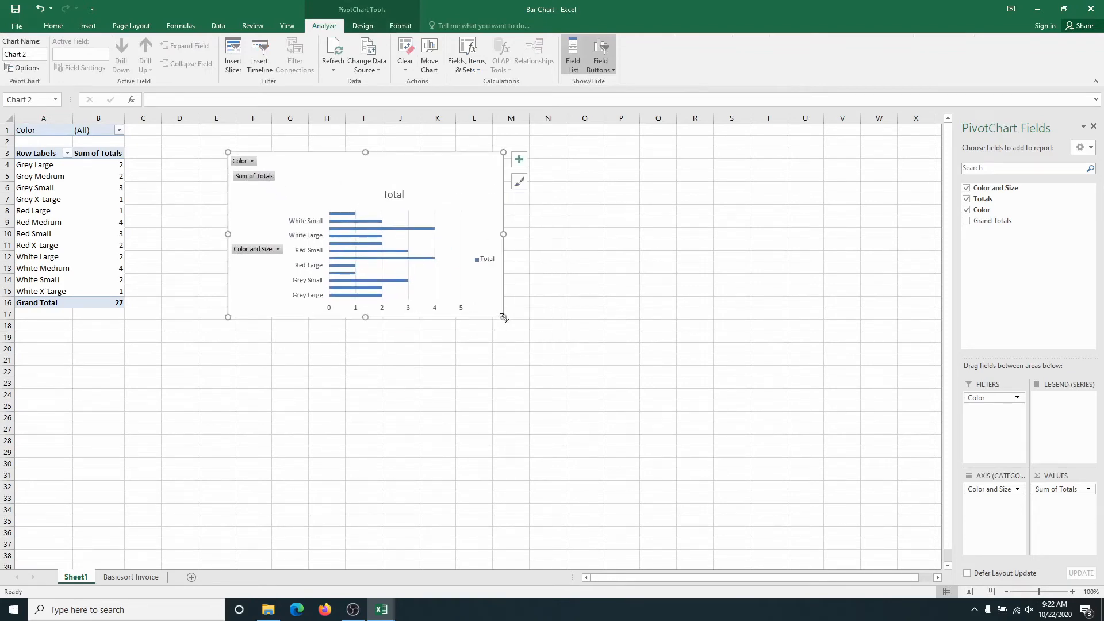
Enlarge the bar chart so that it extends to about column Q and row 27.
drag(504, 317, 573, 373)
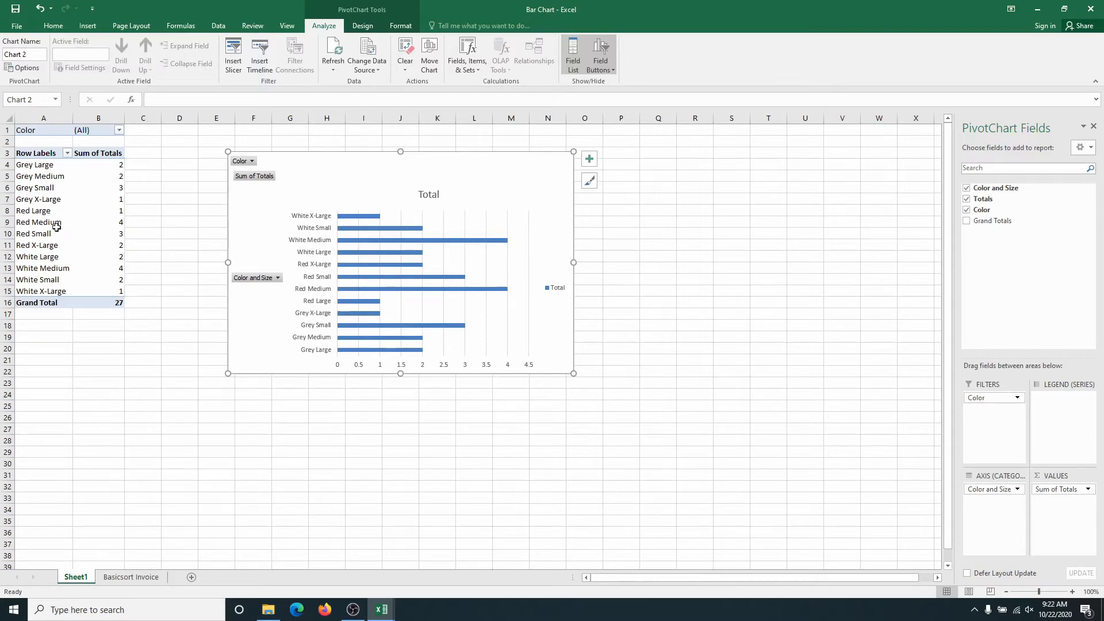
mouse_move(349, 304)
drag(574, 373, 659, 437)
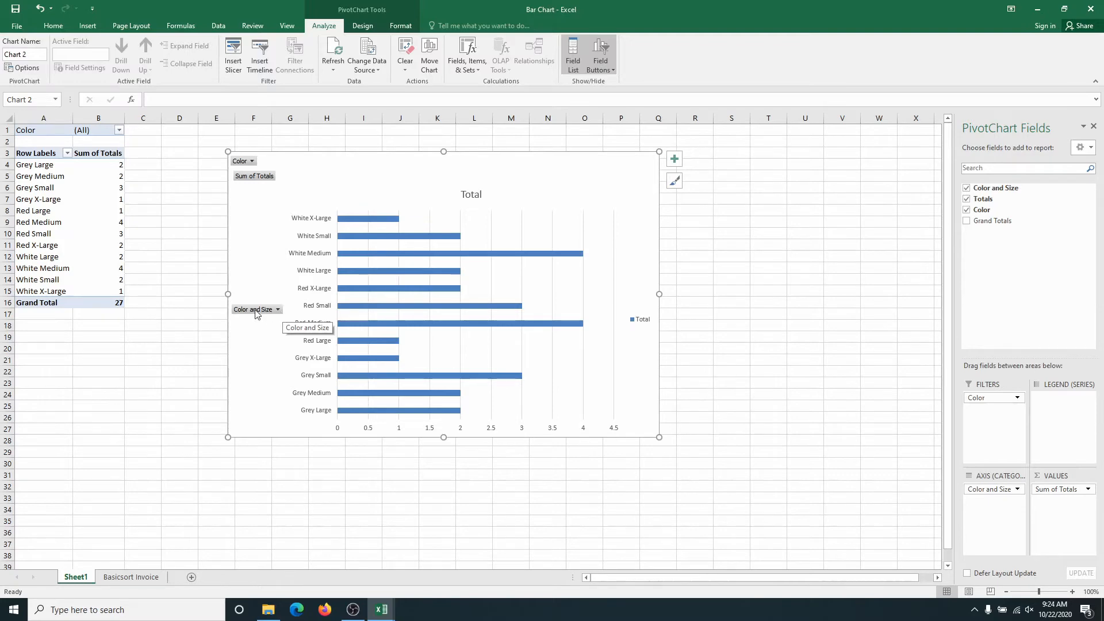
Filter the chart's Color and Size field to White Large, White Medium, White Small and White X-Large only.
click(279, 310)
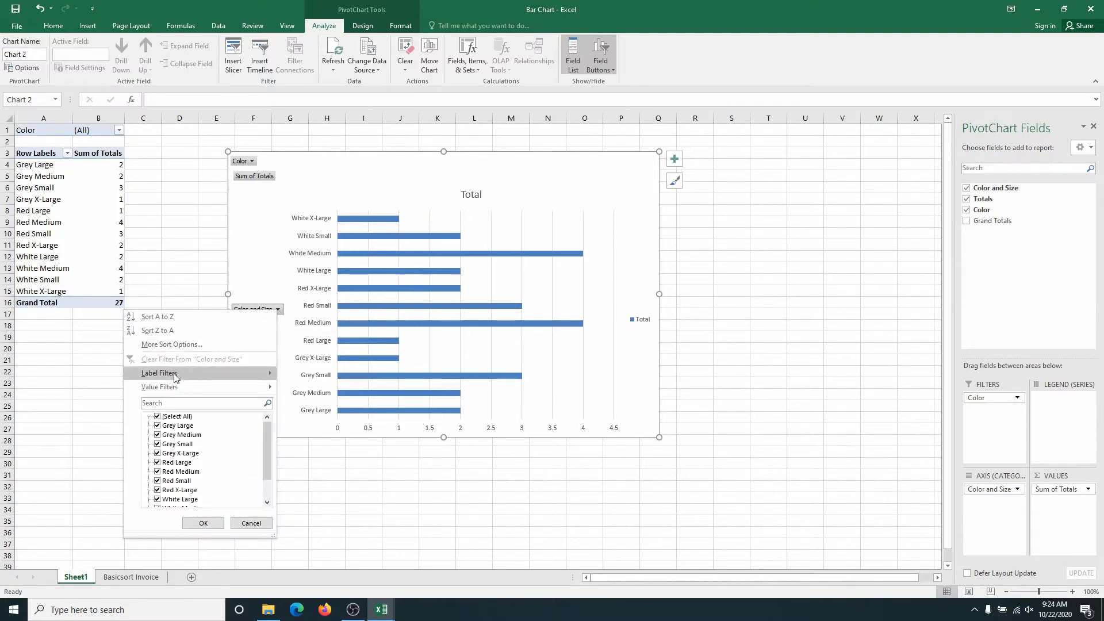
click(157, 417)
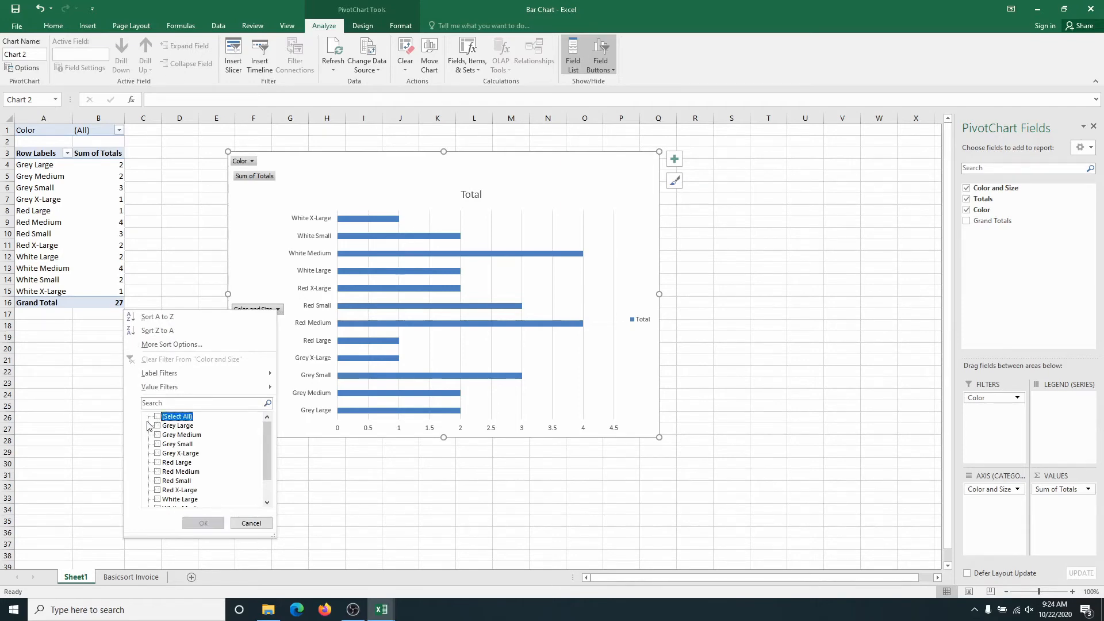
scroll(154, 460, down, 2)
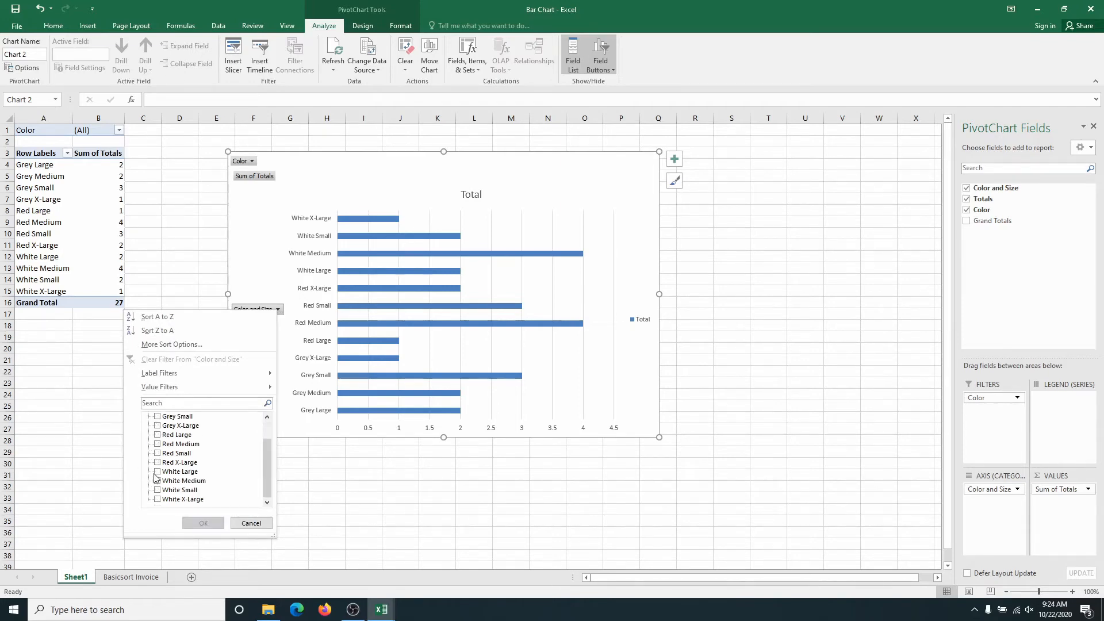
click(158, 472)
click(157, 482)
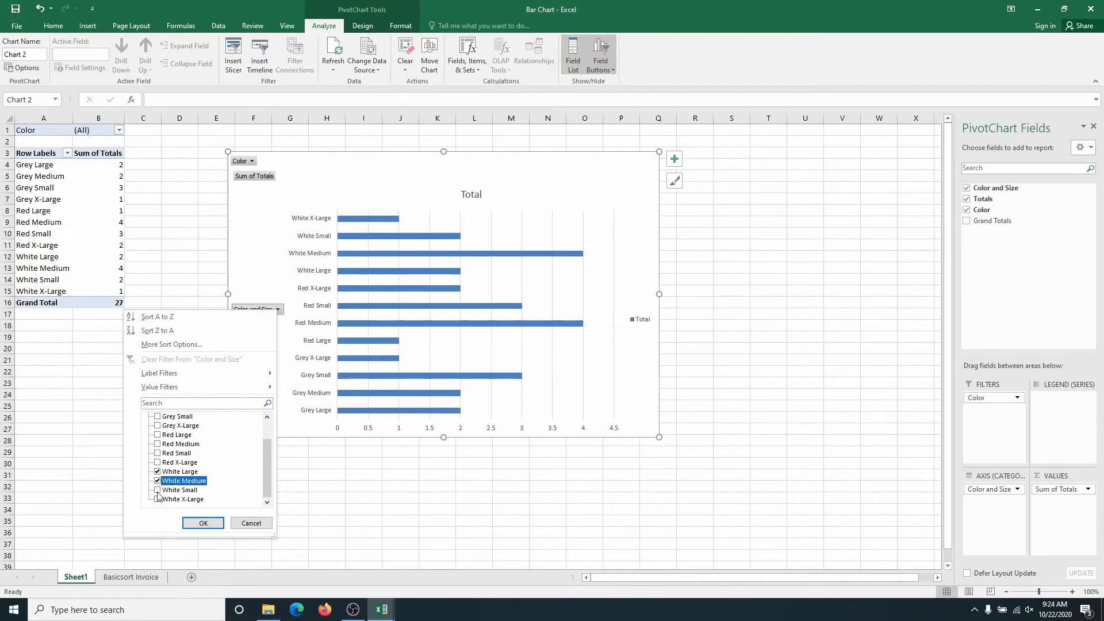
click(158, 490)
click(158, 500)
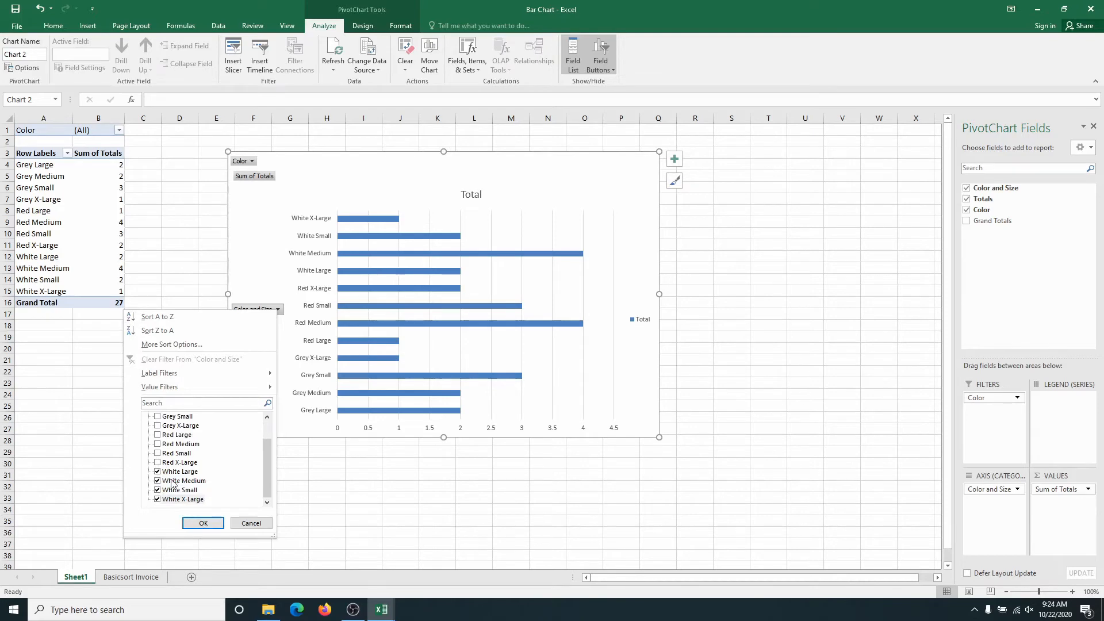
click(201, 528)
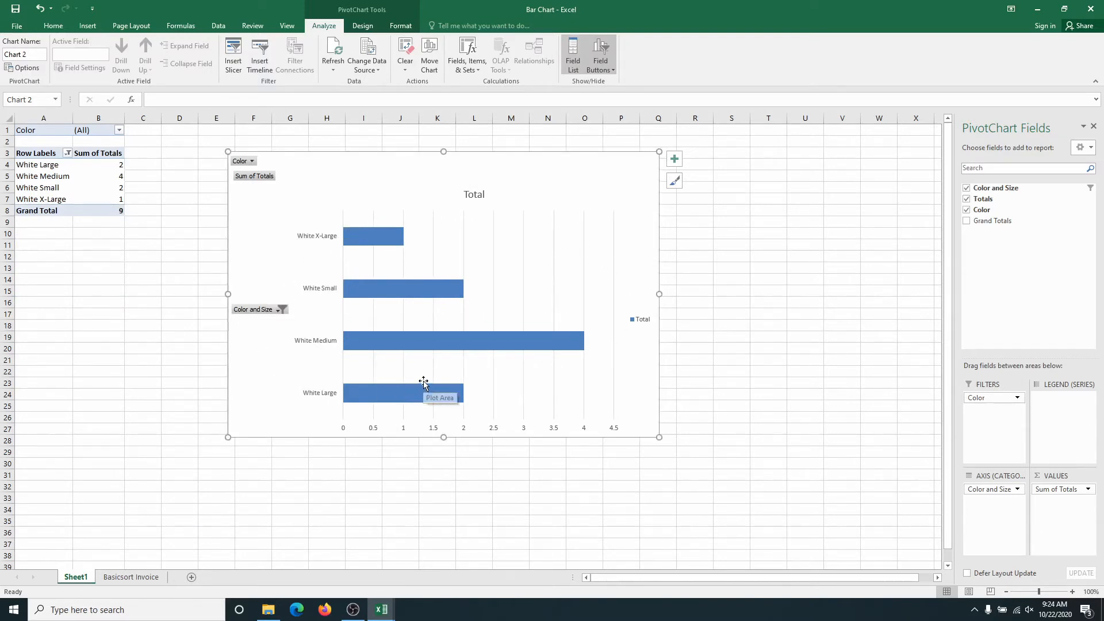
Change the chart's Color and Size filter to Grey Large, Grey Medium, Grey Small and Grey X-Large only.
mouse_move(349, 247)
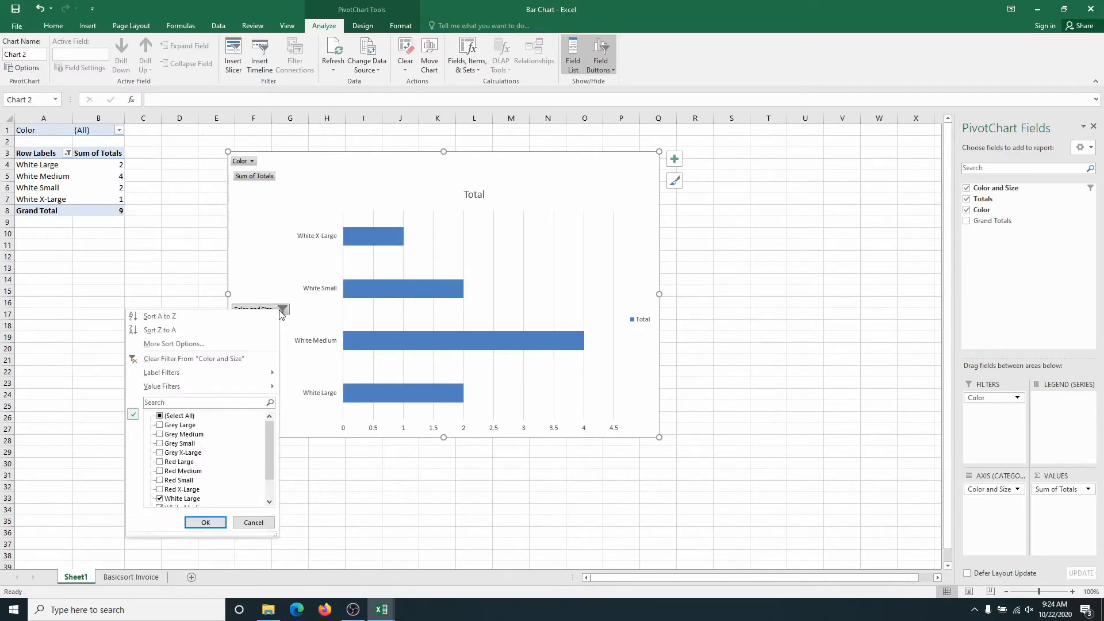
click(163, 417)
click(163, 417)
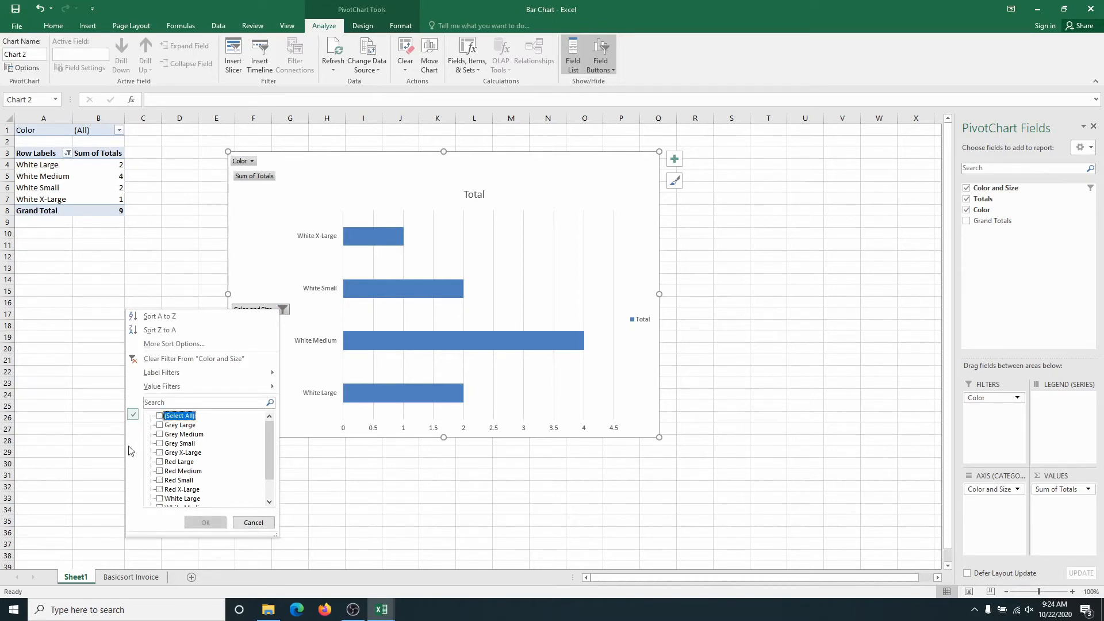
click(161, 453)
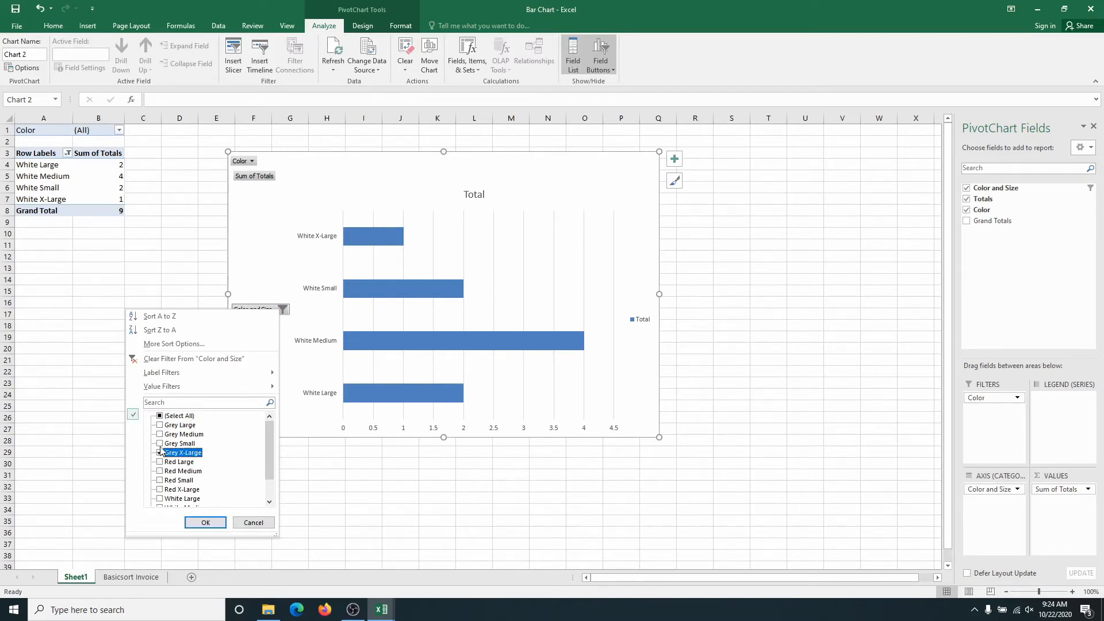
click(161, 444)
click(162, 434)
click(163, 425)
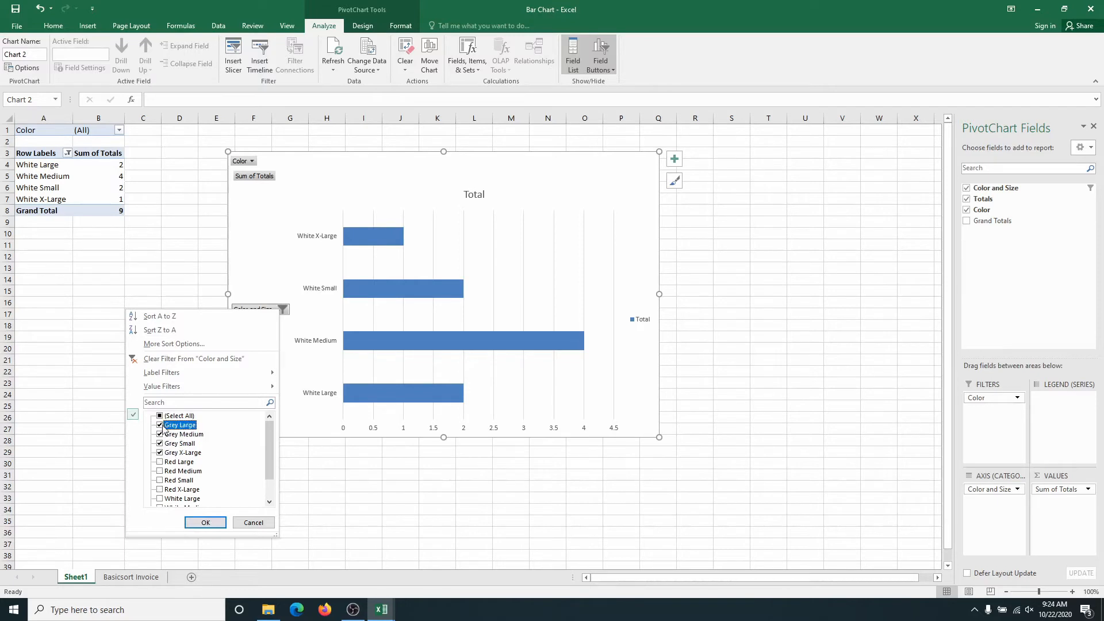
click(202, 522)
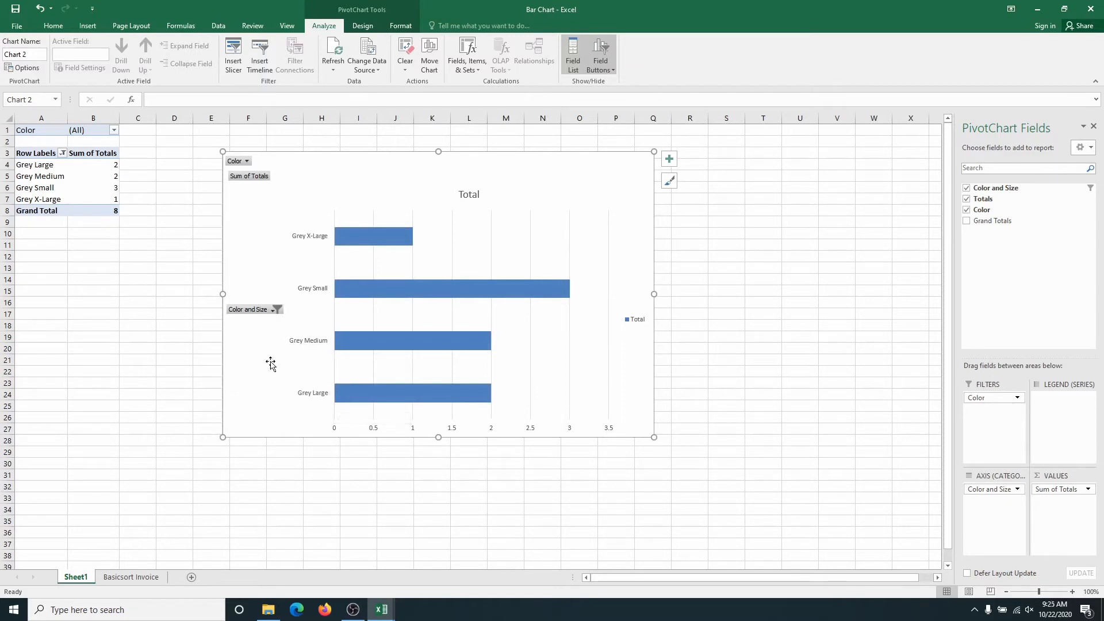
Select all items again in the chart's Color and Size filter and apply it.
click(276, 311)
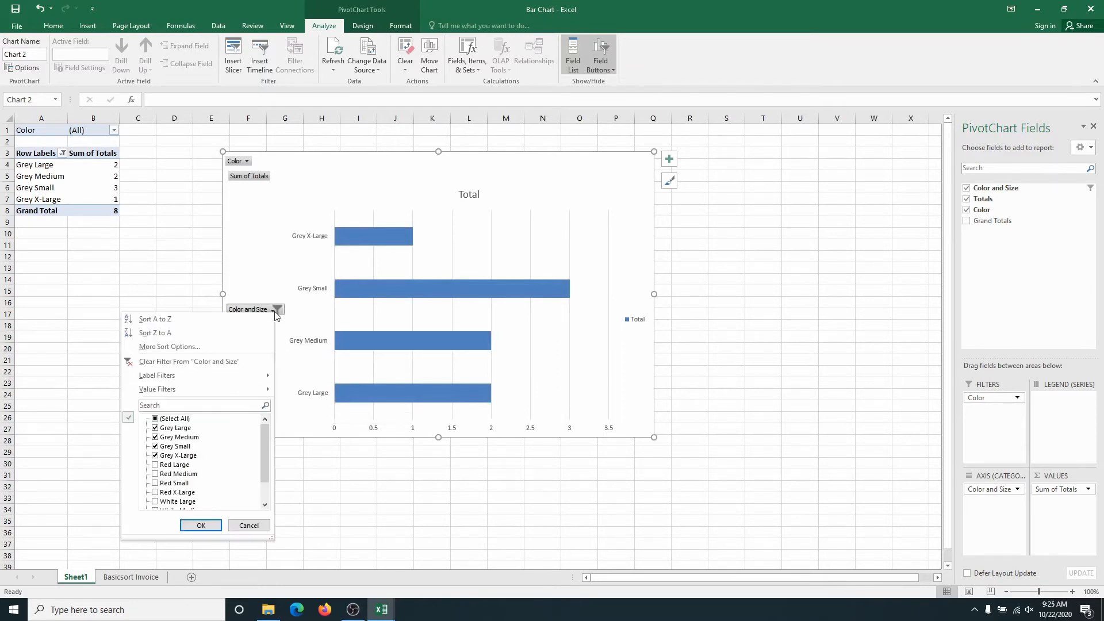
click(156, 420)
click(198, 526)
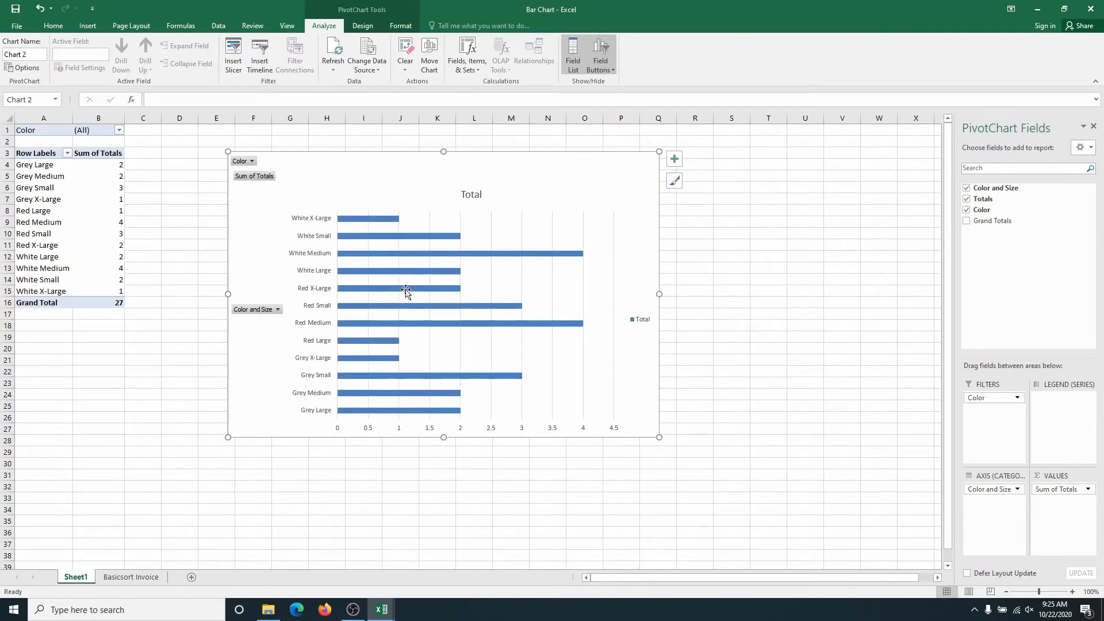
Apply a label filter to the chart's Color and Size field for items whose label contains Red.
mouse_move(395, 278)
click(278, 309)
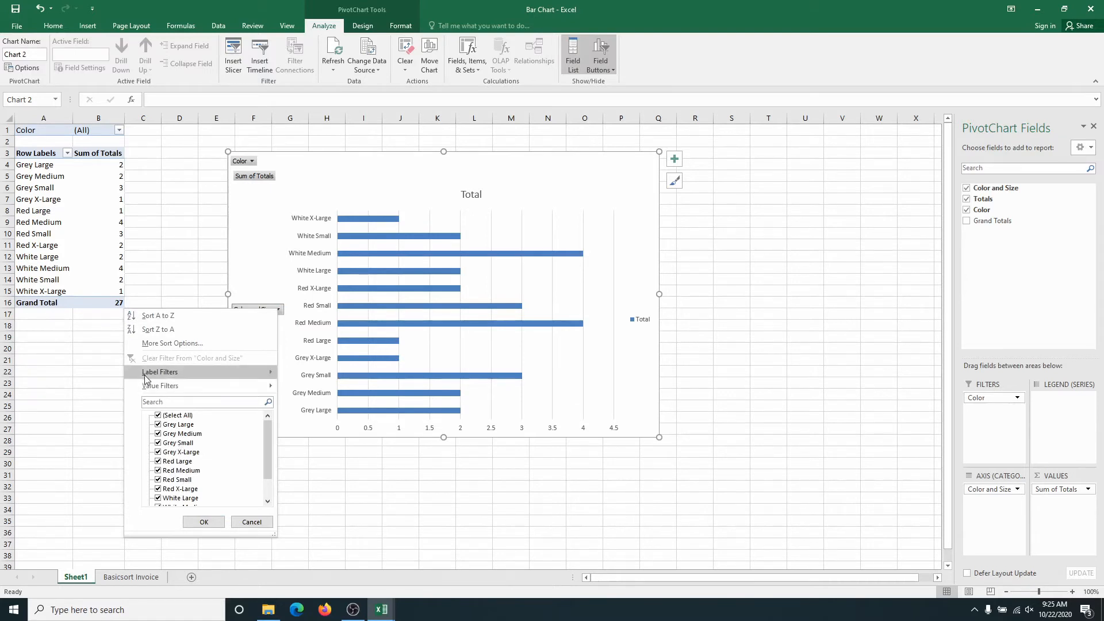
mouse_move(160, 373)
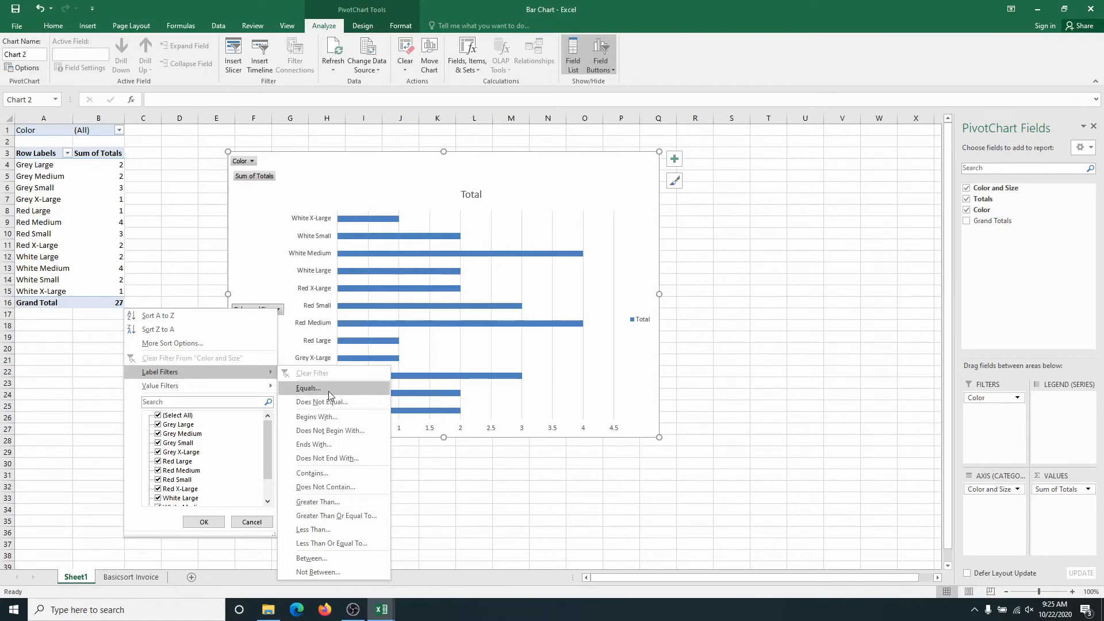
click(317, 474)
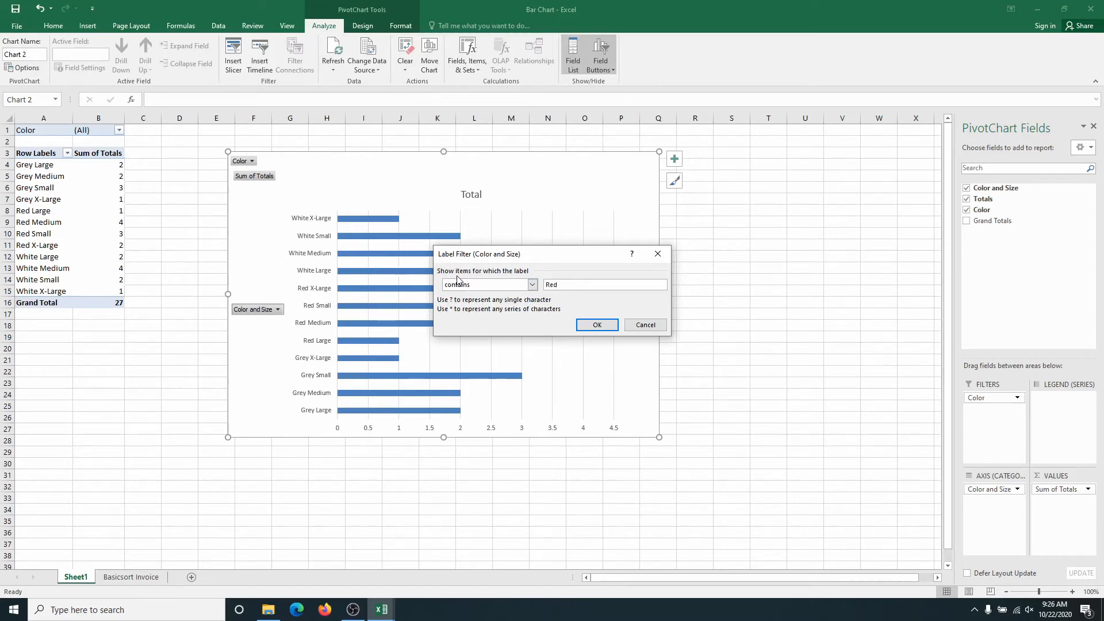
click(590, 328)
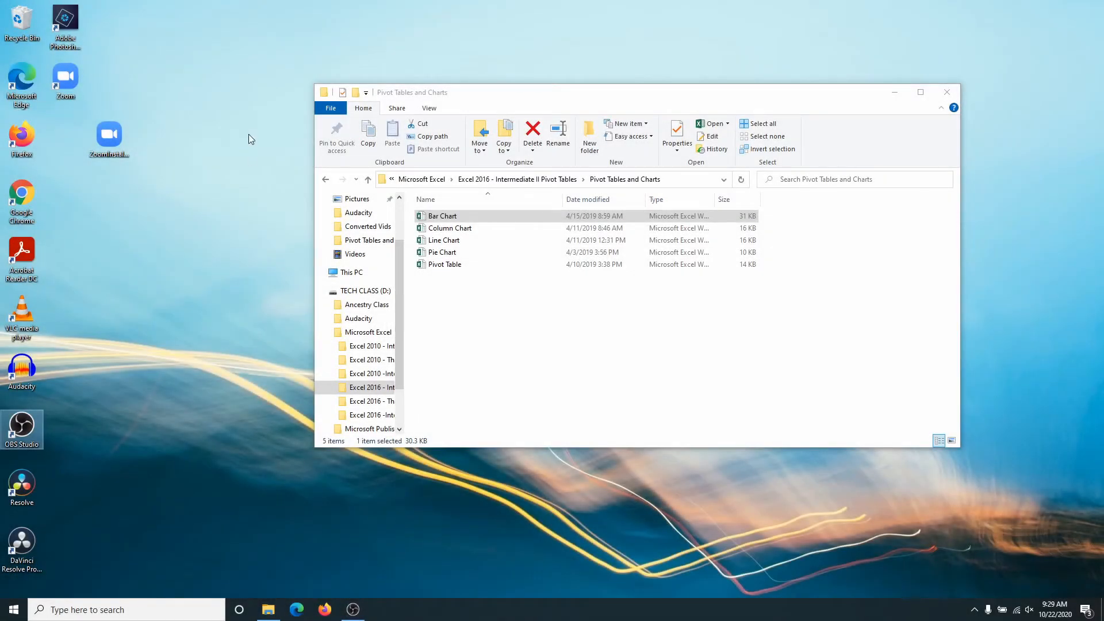
Open the Line Chart workbook from the Pivot Tables and Charts folder and show its Sheet1.
double_click(423, 242)
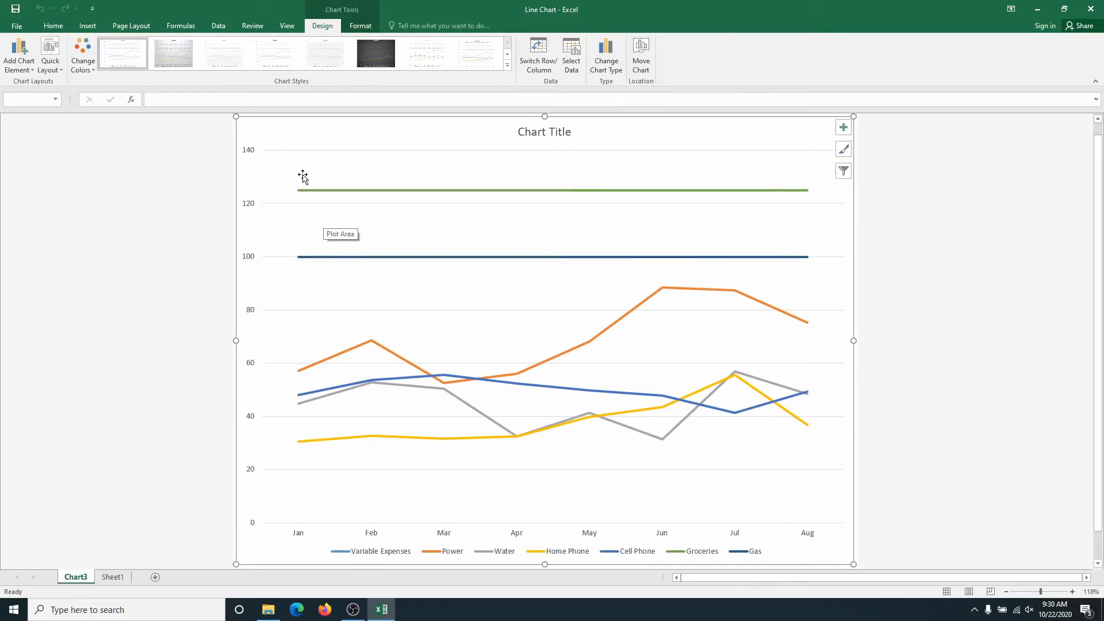
click(112, 580)
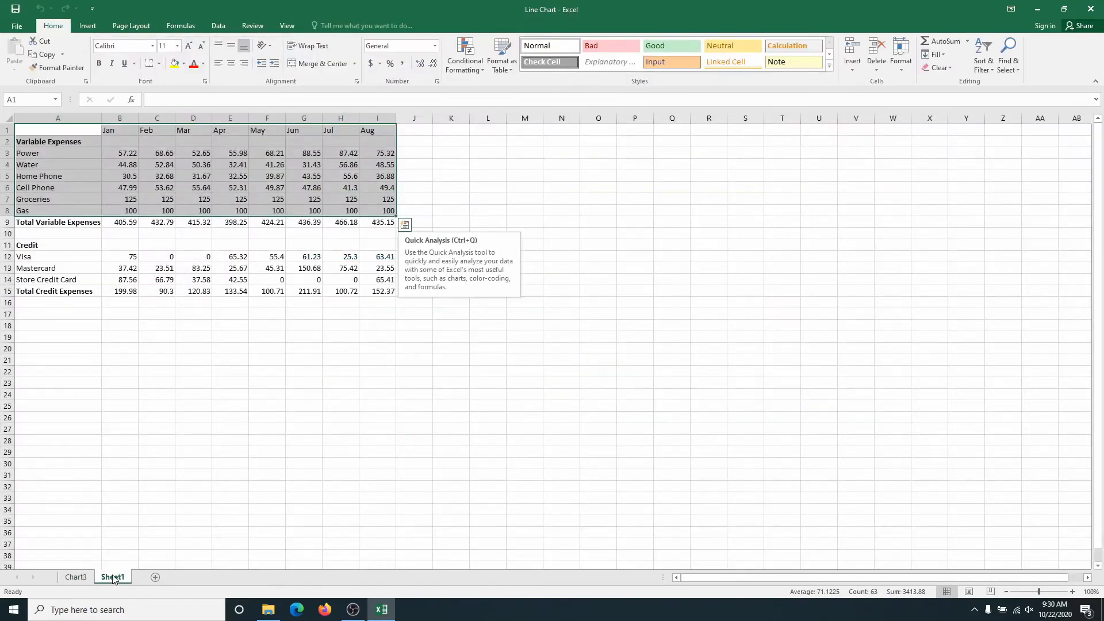
Delete the existing Chart3 chart sheet from the Line Chart workbook.
click(81, 578)
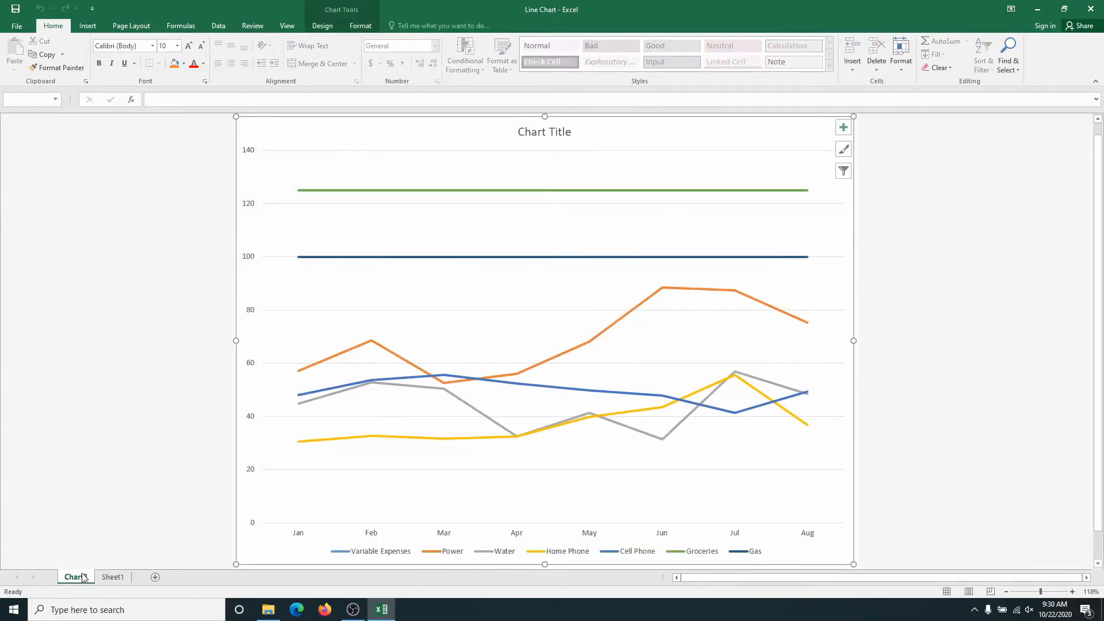
right_click(66, 580)
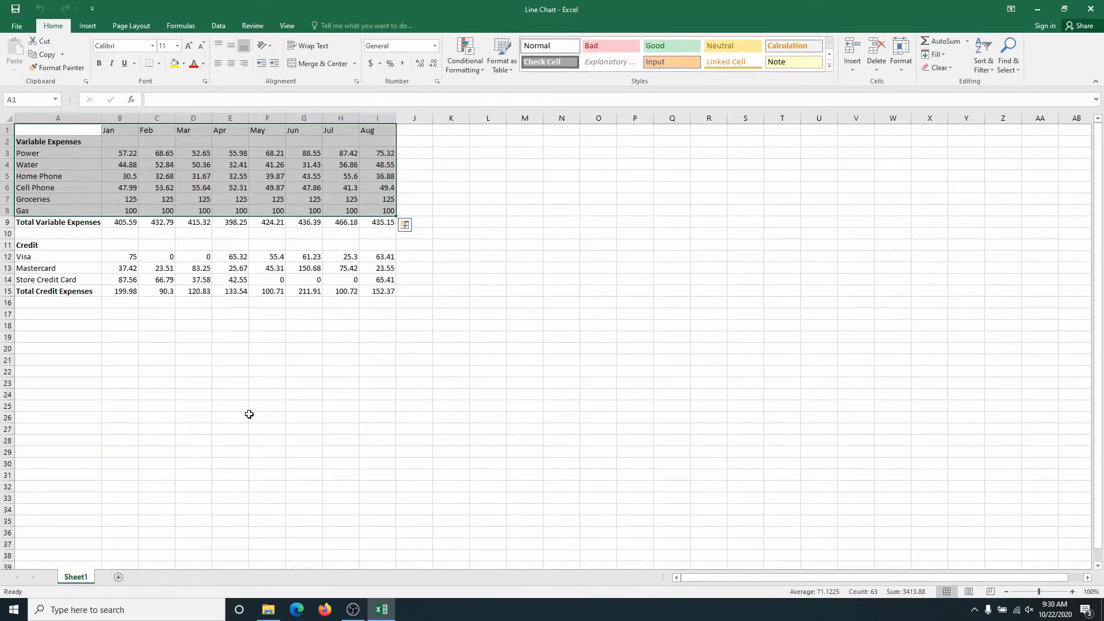
click(250, 415)
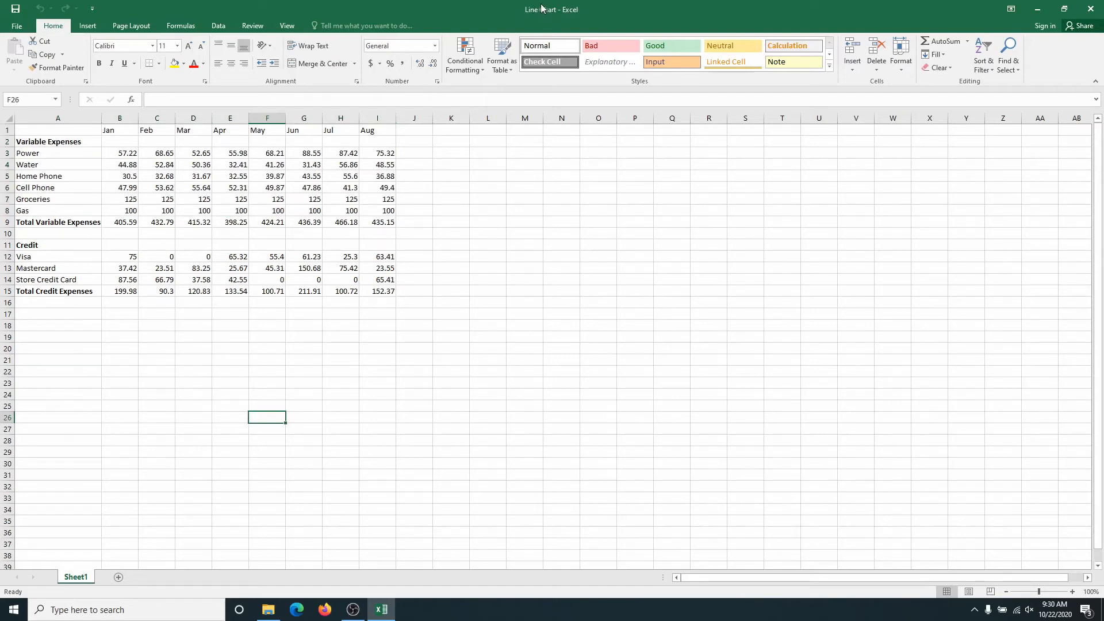
Insert a 2-D Line chart from the range A1:I8 and place it, enlarged, on the empty cells beside the data.
click(57, 133)
drag(57, 134, 381, 211)
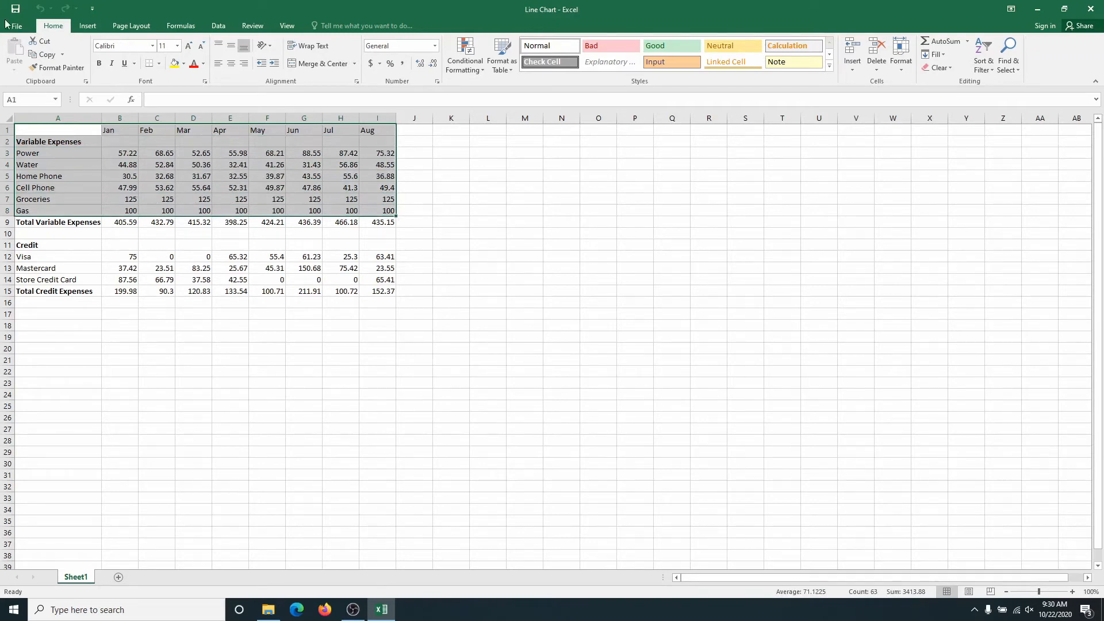
click(86, 26)
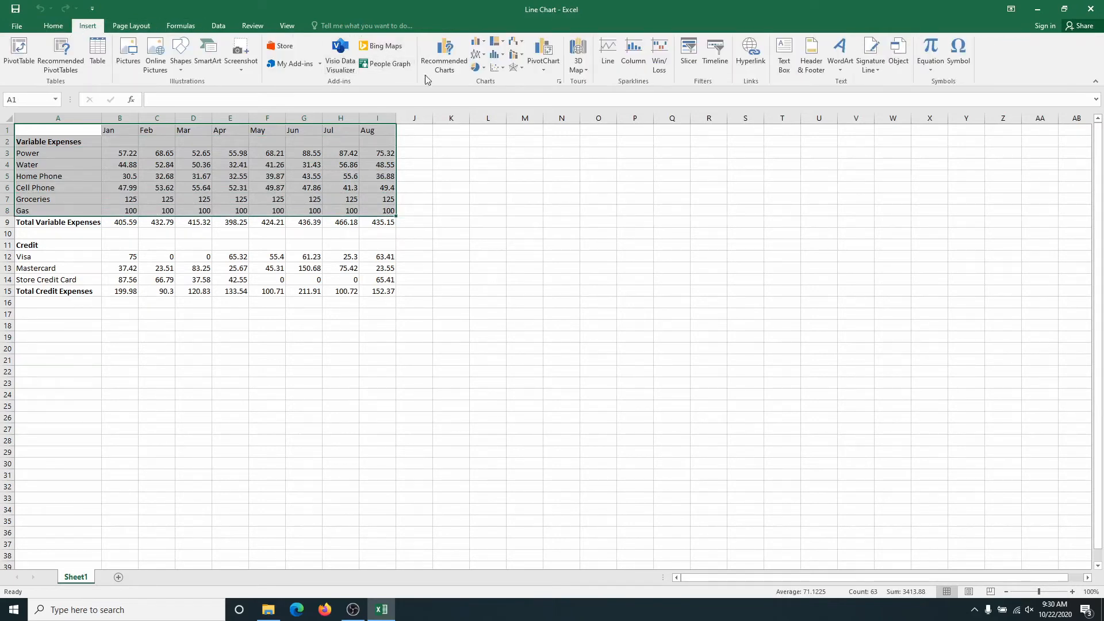
click(487, 56)
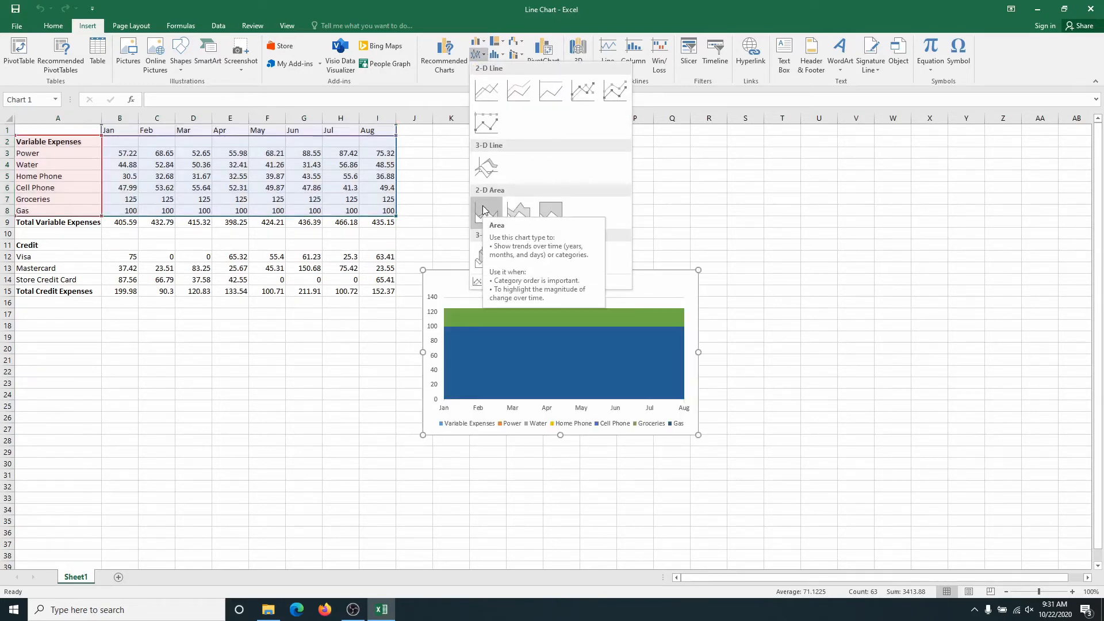
click(487, 93)
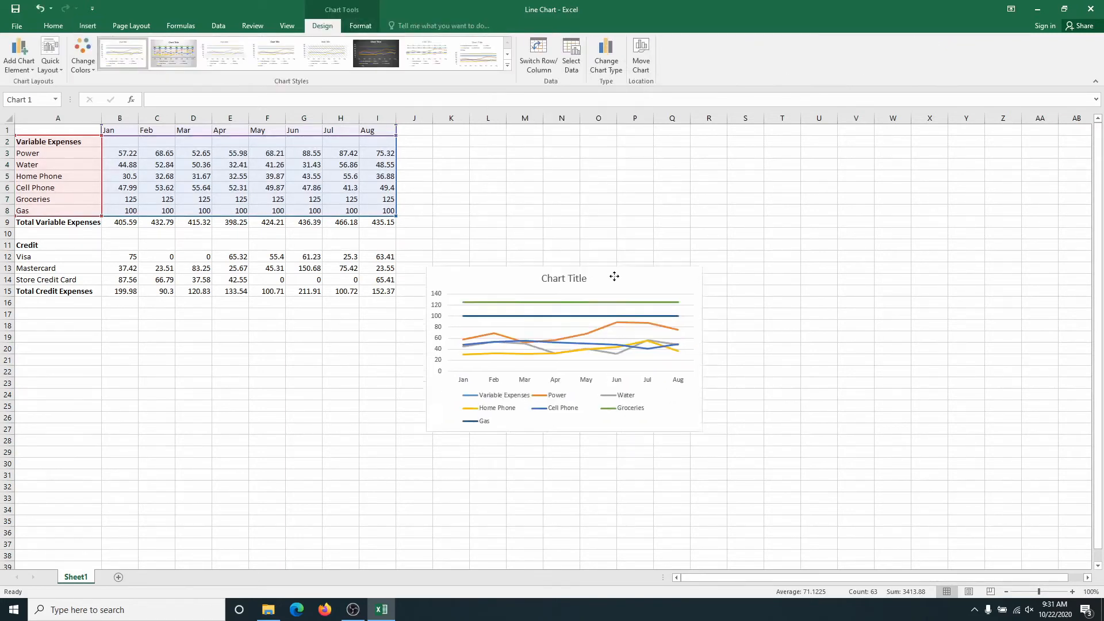
drag(614, 277, 662, 218)
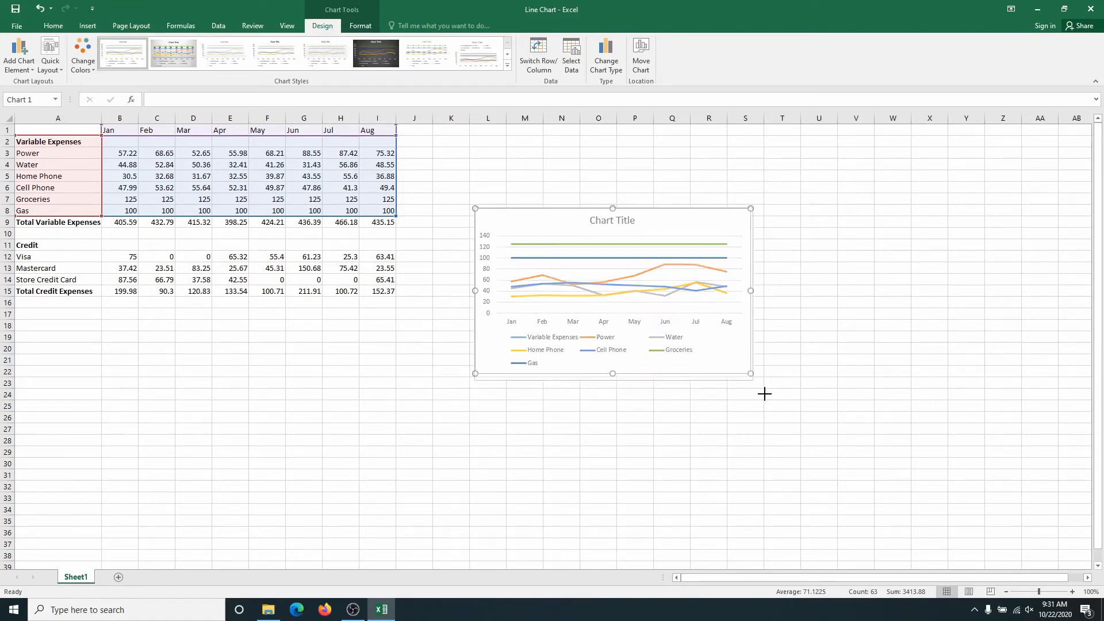
drag(751, 373, 858, 475)
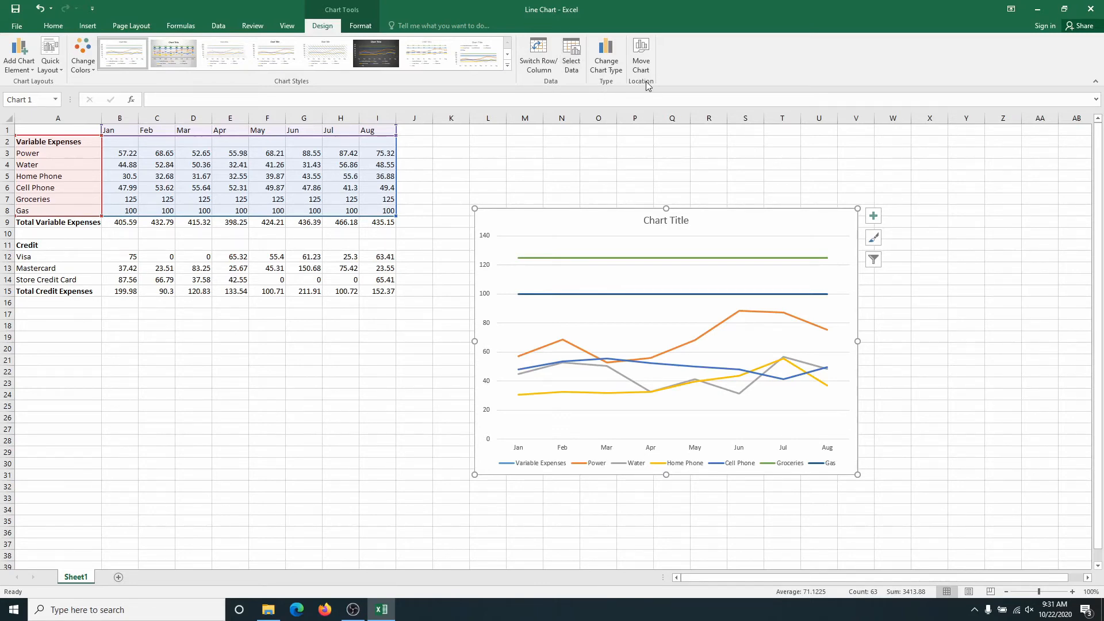
Move the line chart to a new sheet named Chart1, check Sheet1's data and return to the chart sheet.
click(640, 57)
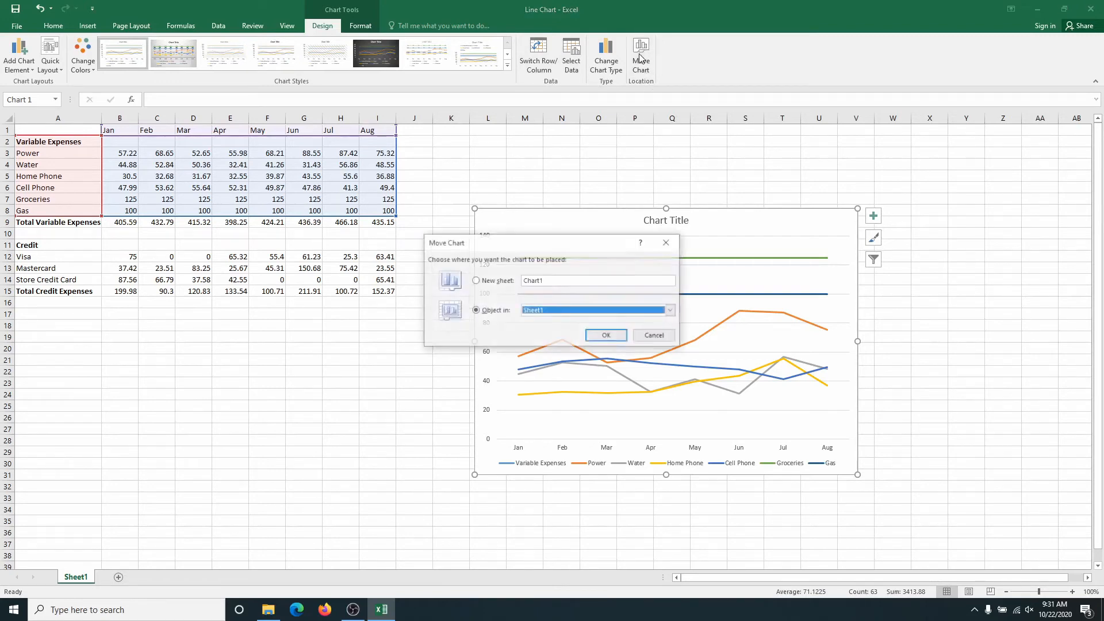
click(475, 281)
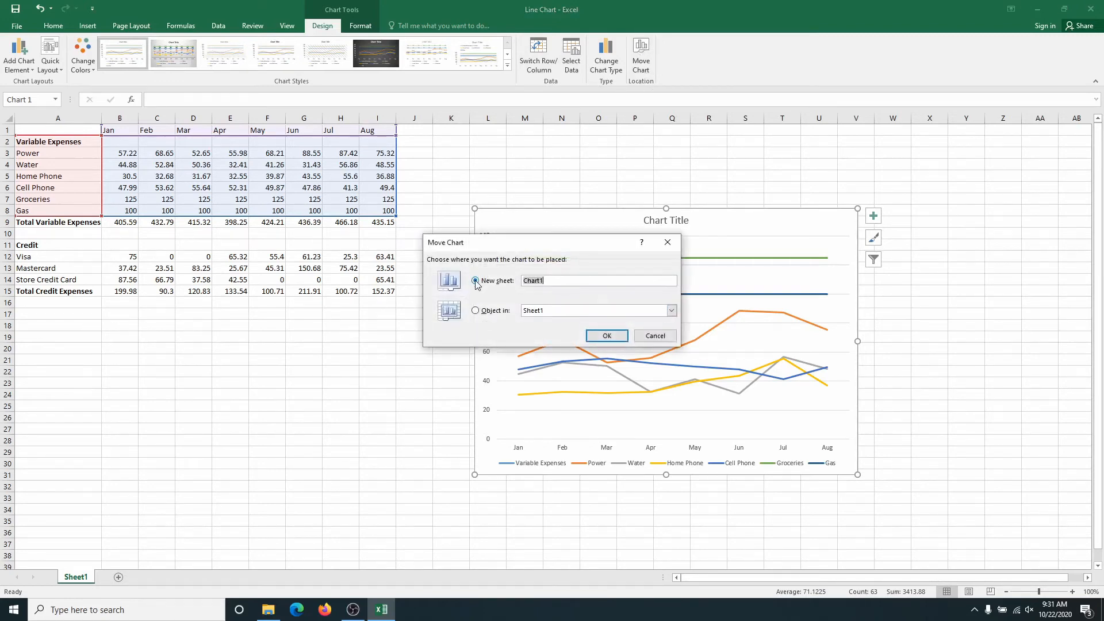
click(605, 337)
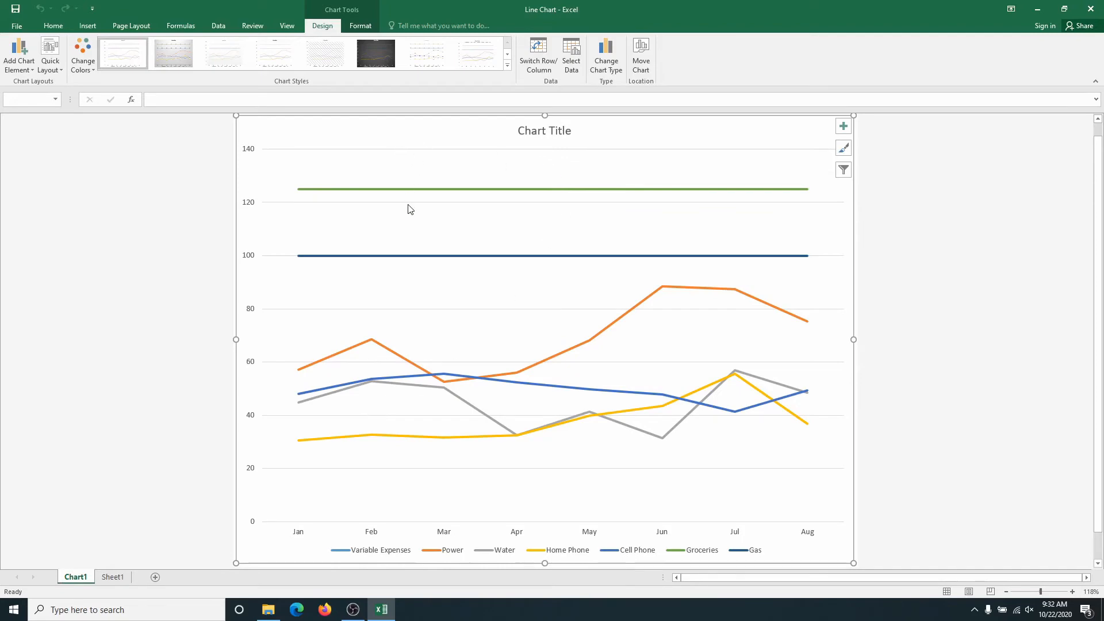
click(114, 577)
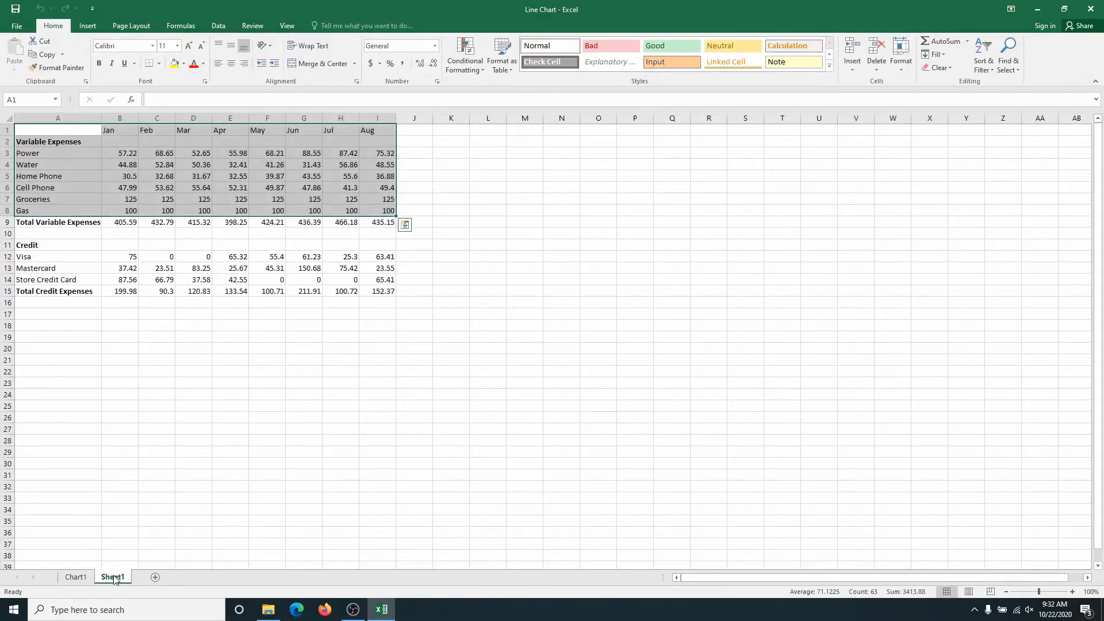
click(75, 578)
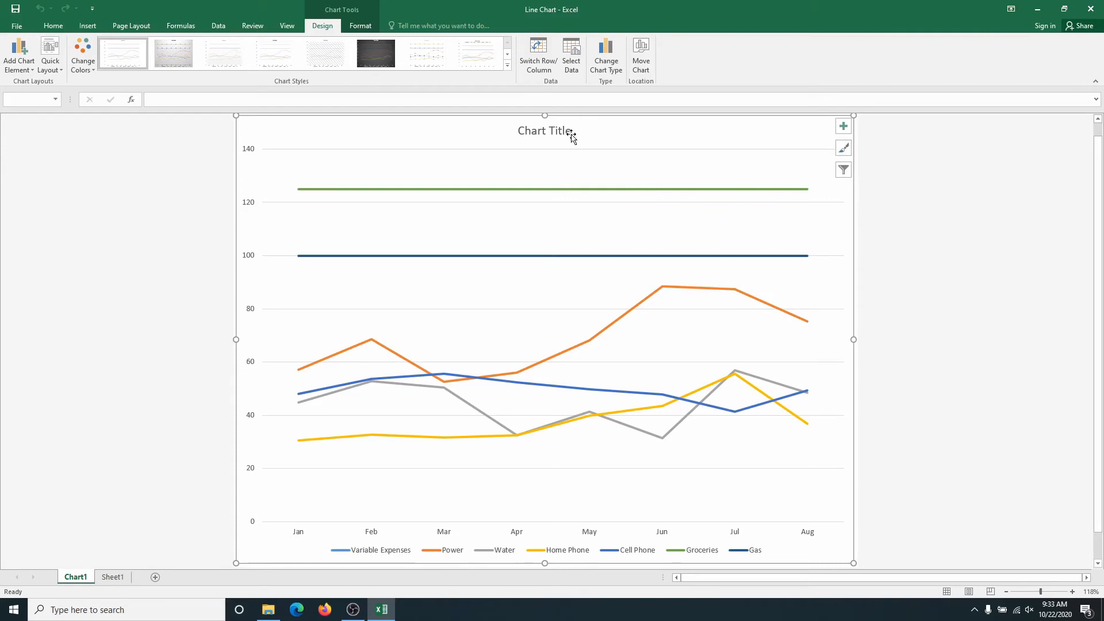
Add axis titles to the line chart and set the vertical axis title to Money.
click(843, 130)
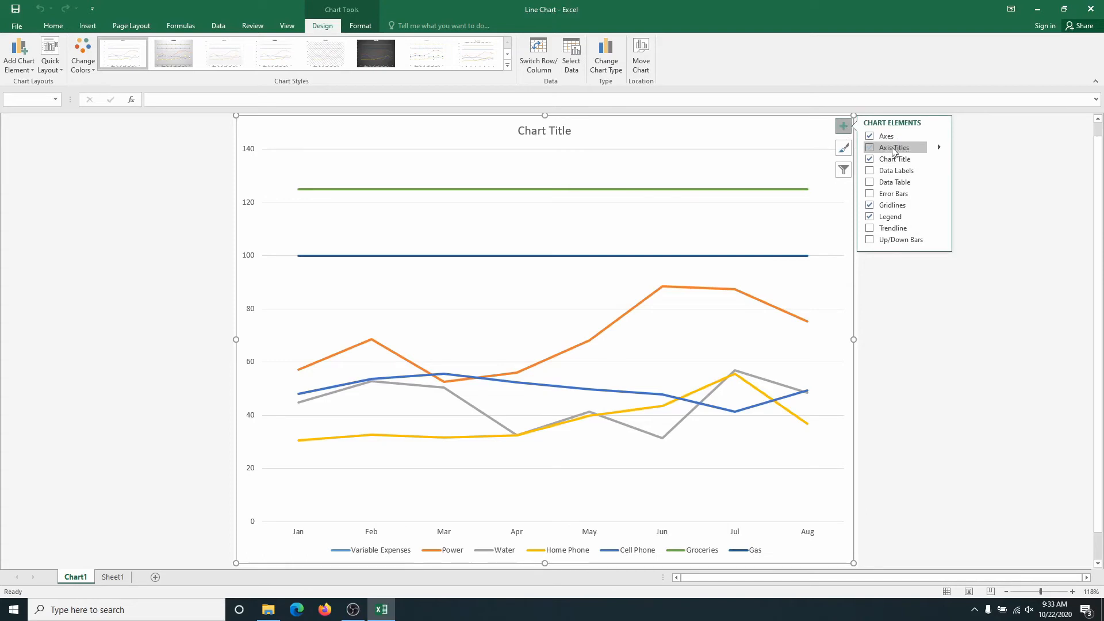
click(871, 148)
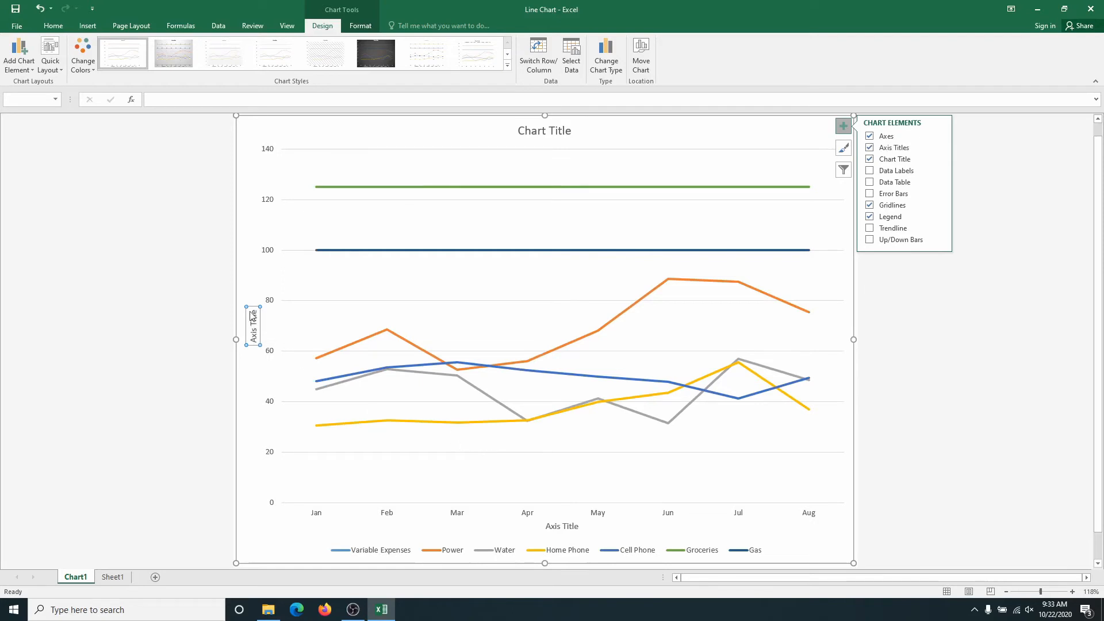
scroll(396, 404, down, 1)
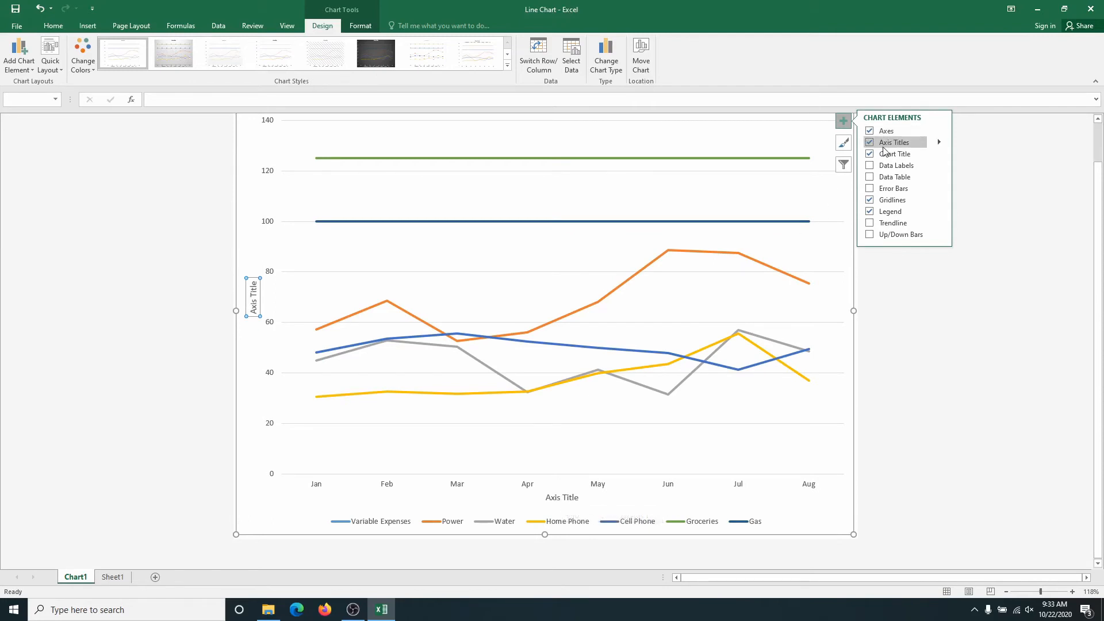
click(939, 143)
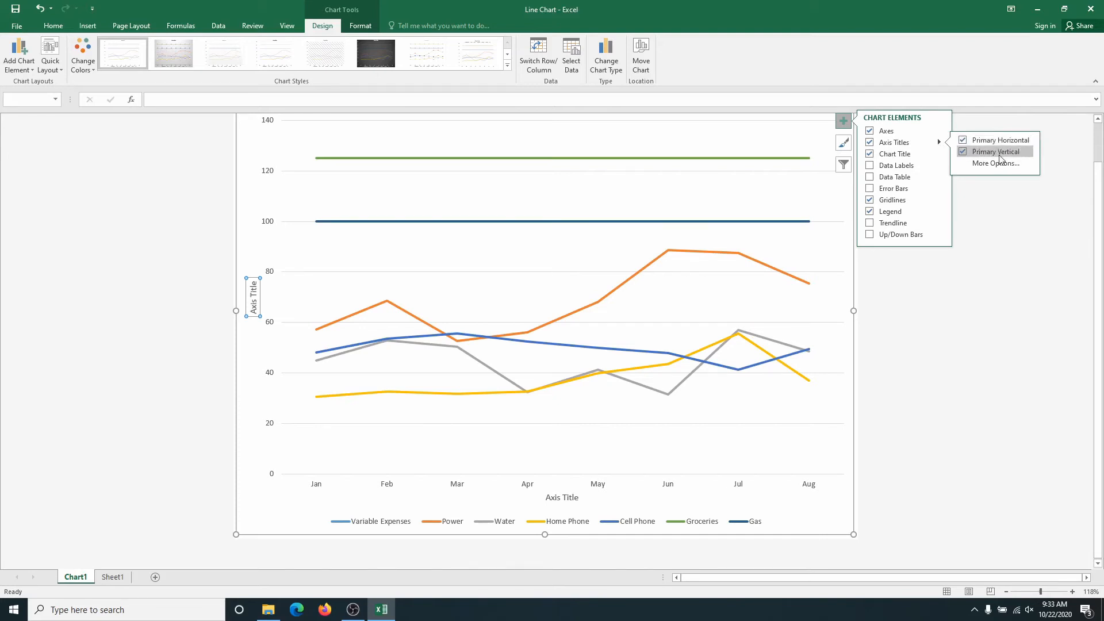
double_click(252, 307)
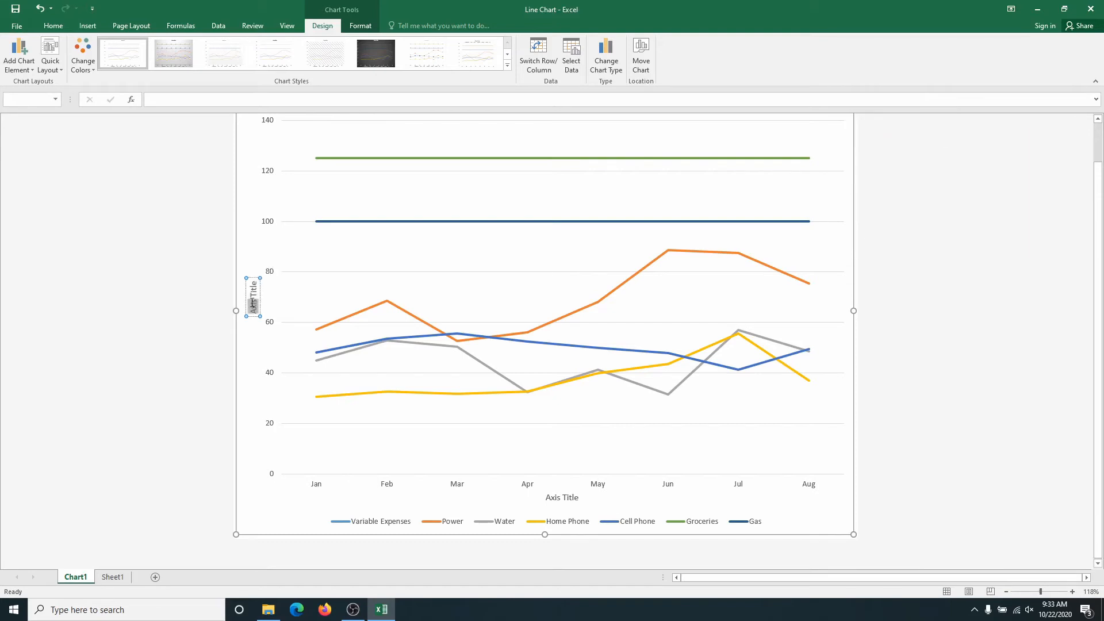
triple_click(252, 307)
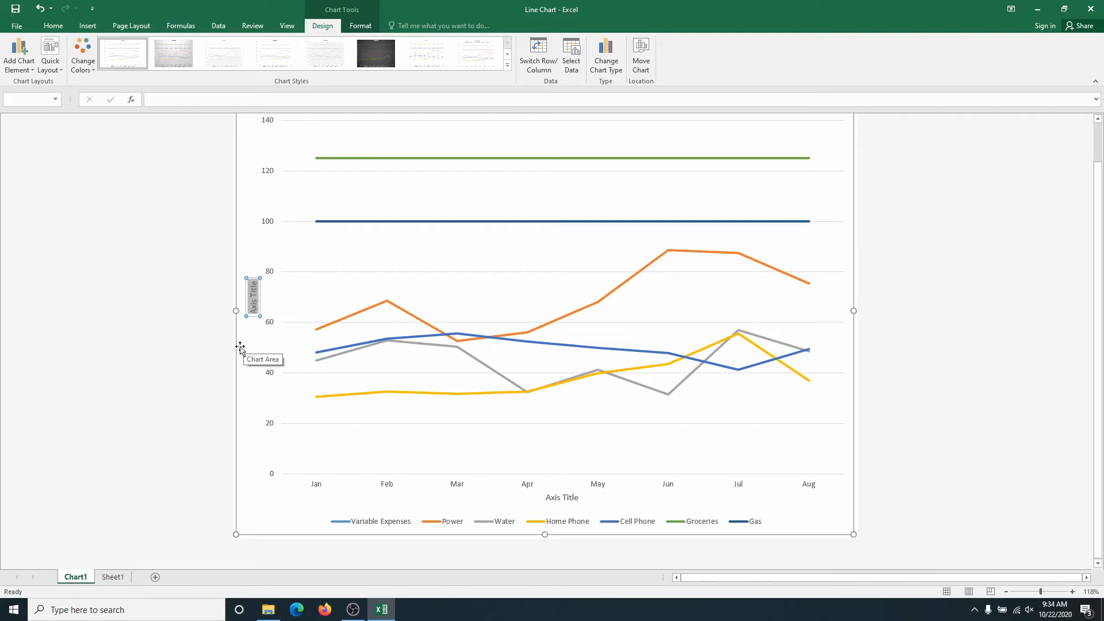
text(Money)
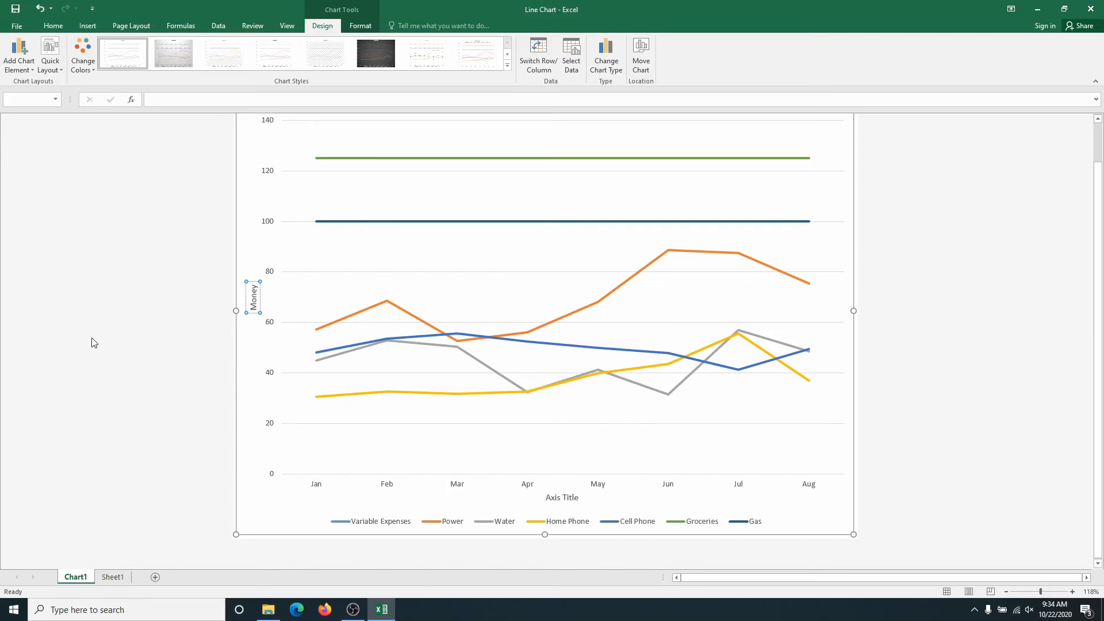
Set the line chart's horizontal axis title to Months.
click(557, 499)
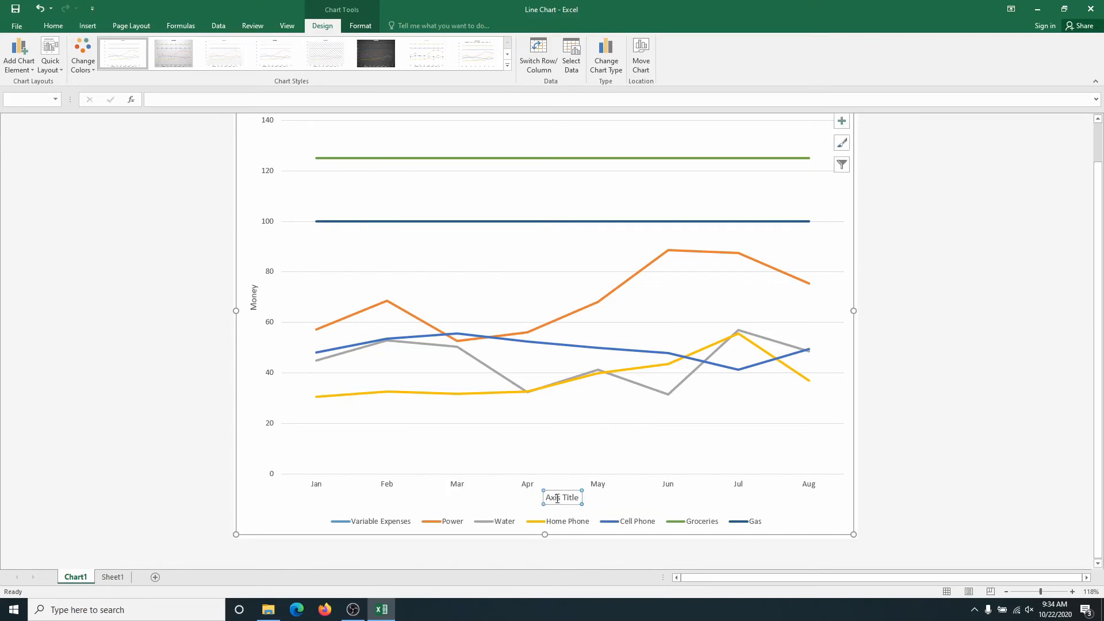
double_click(557, 498)
double_click(486, 514)
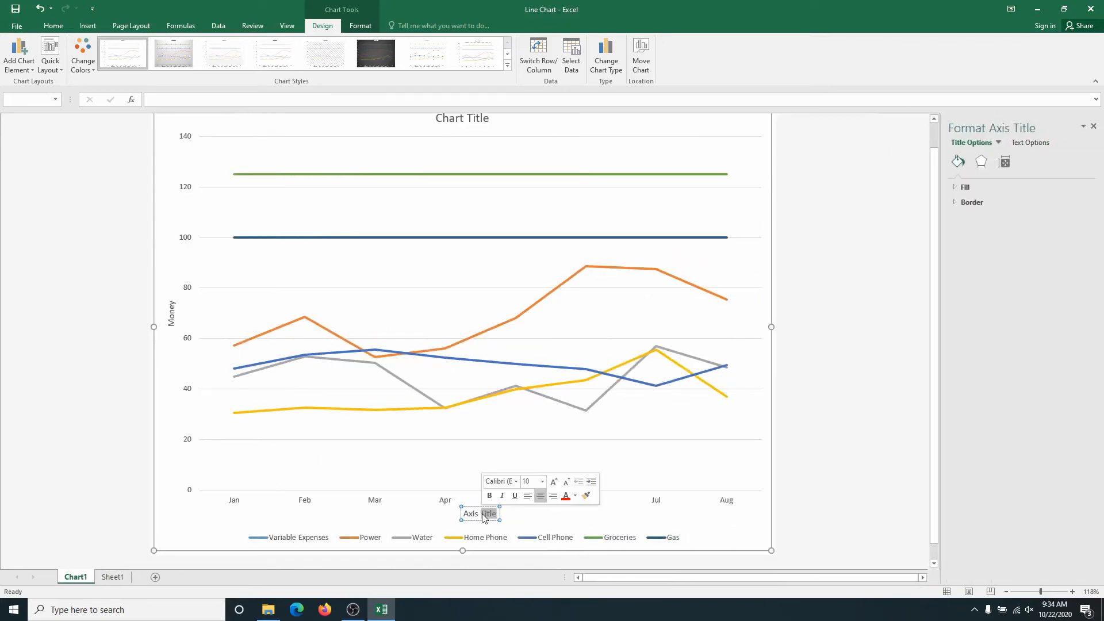
triple_click(484, 516)
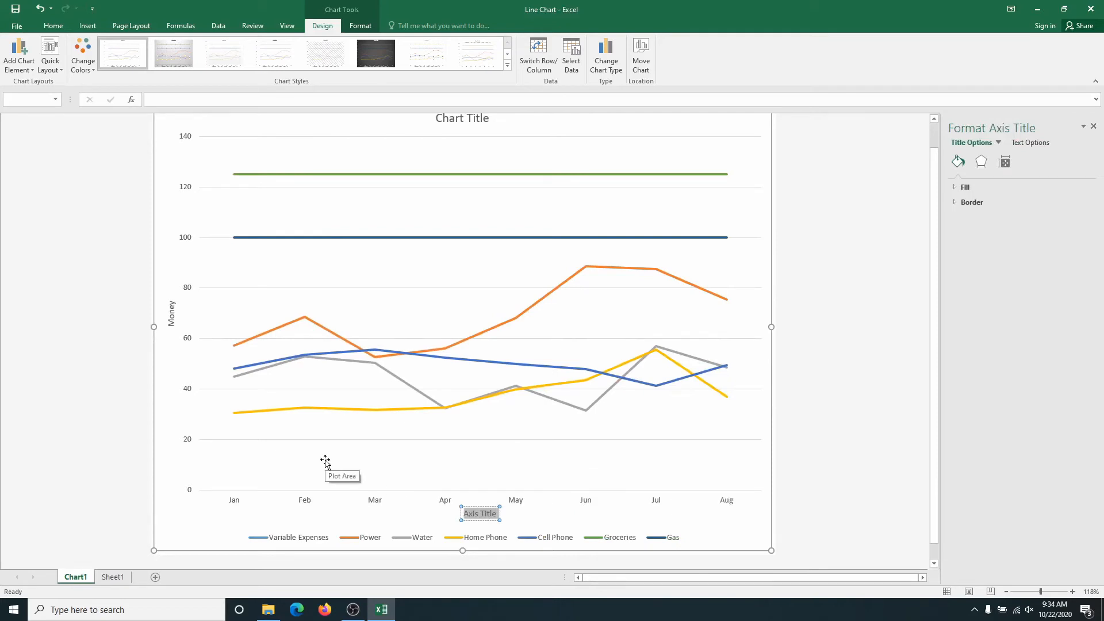
text(Months)
Filter the Variable Expenses series out of the line chart and apply the filter.
click(643, 230)
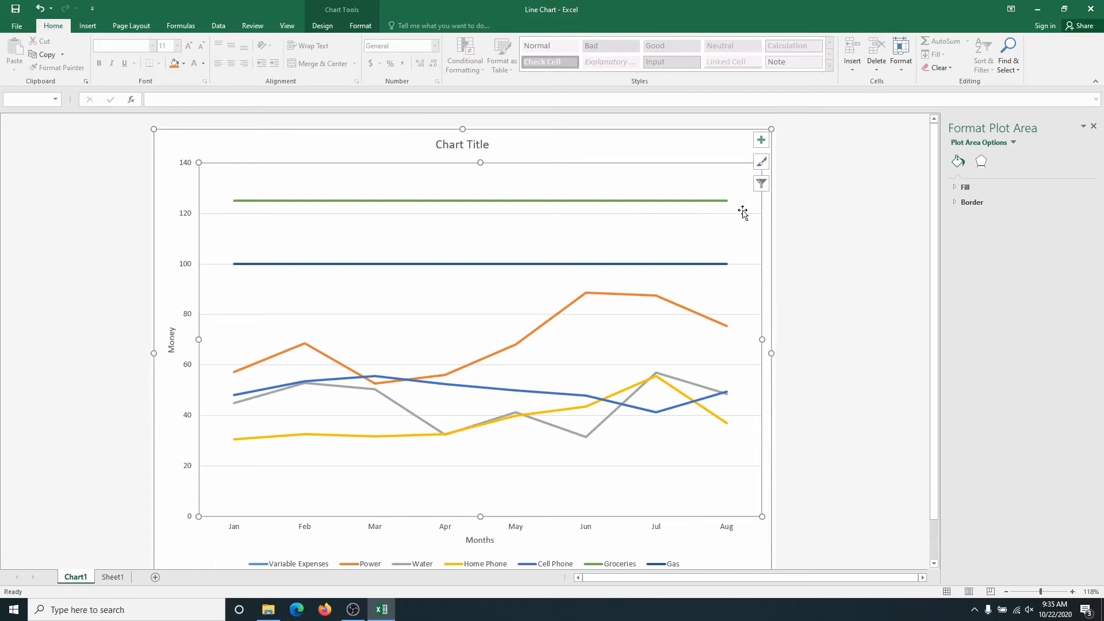
click(761, 184)
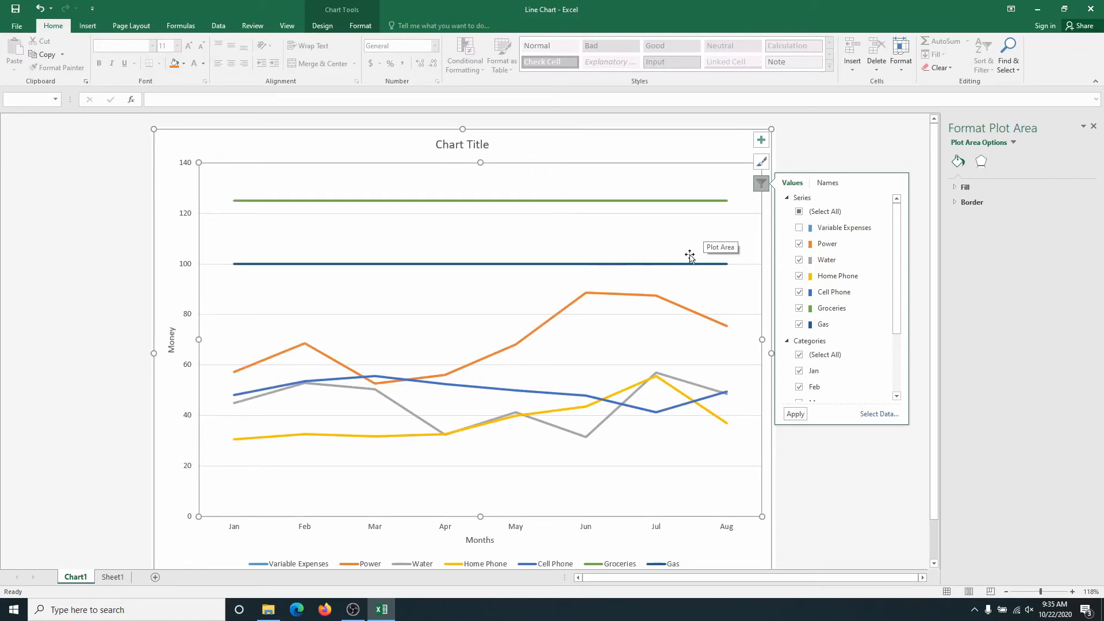
click(795, 415)
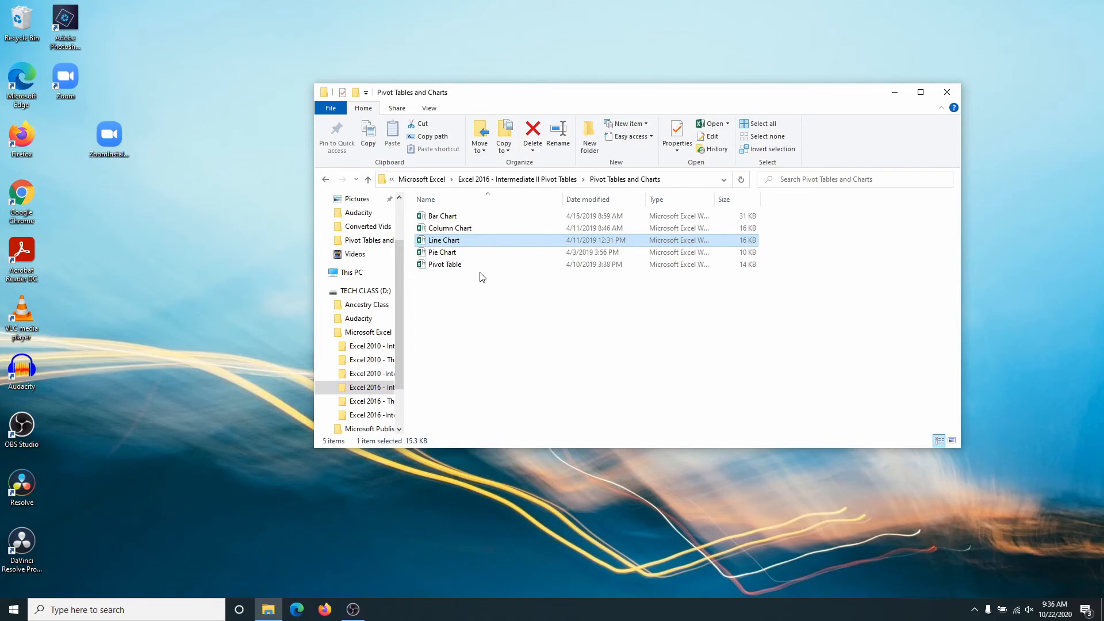
Open the Pie Chart workbook from the Pivot Tables and Charts folder and look at its Office Max and USFoods sections.
click(429, 253)
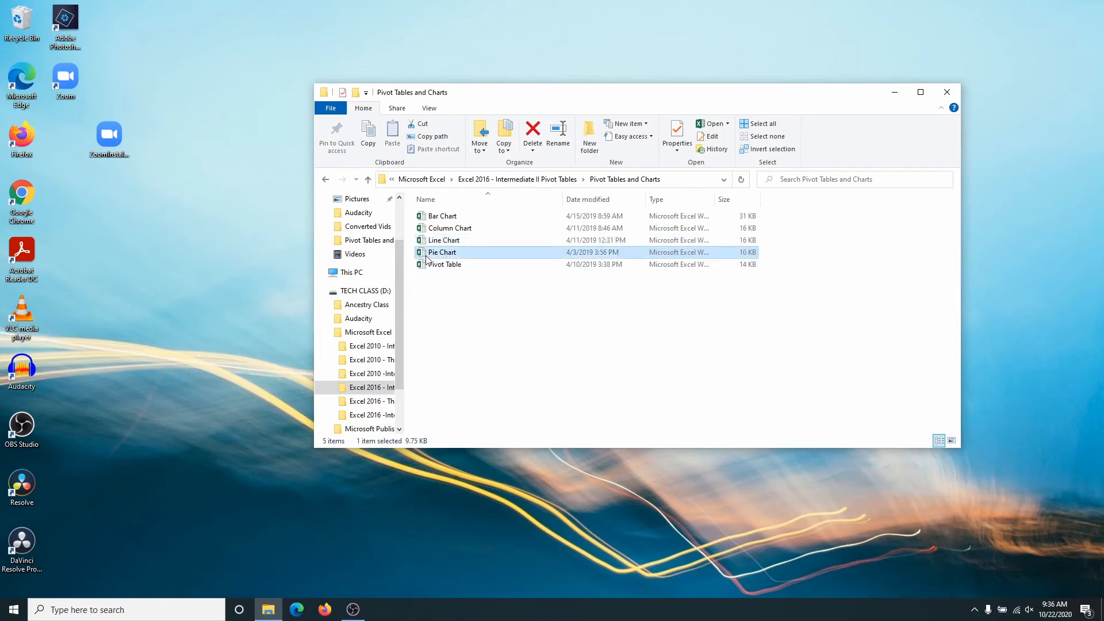
double_click(424, 256)
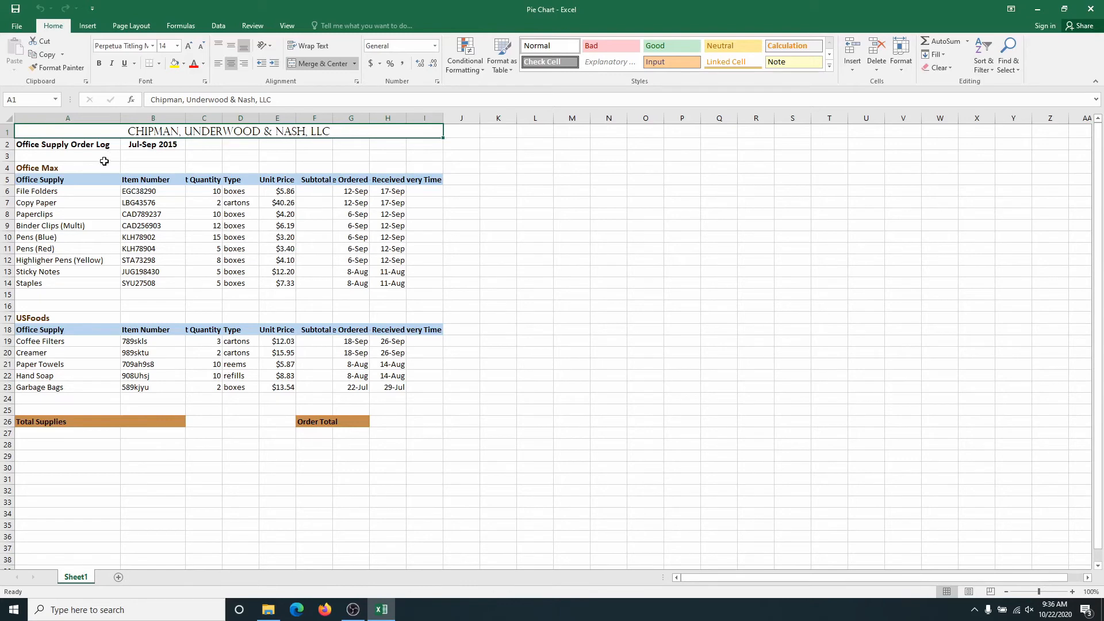
click(64, 171)
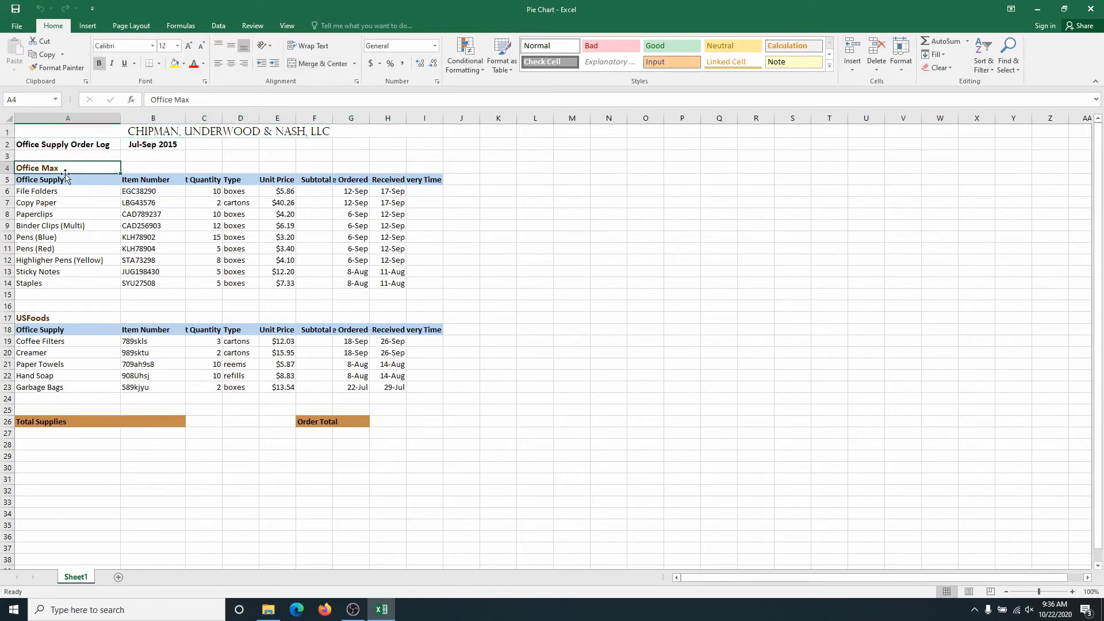
click(53, 319)
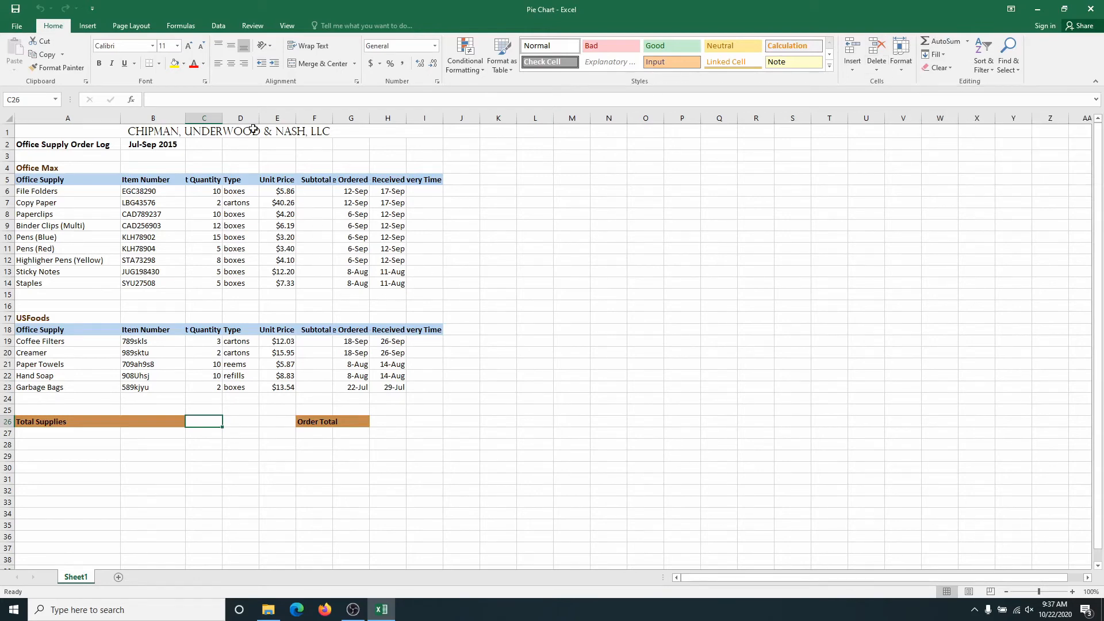
Calculate the Office Max subtotals in F6:F14 as quantity times unit price, entering =C6*E6 and filling it through Staples.
click(315, 192)
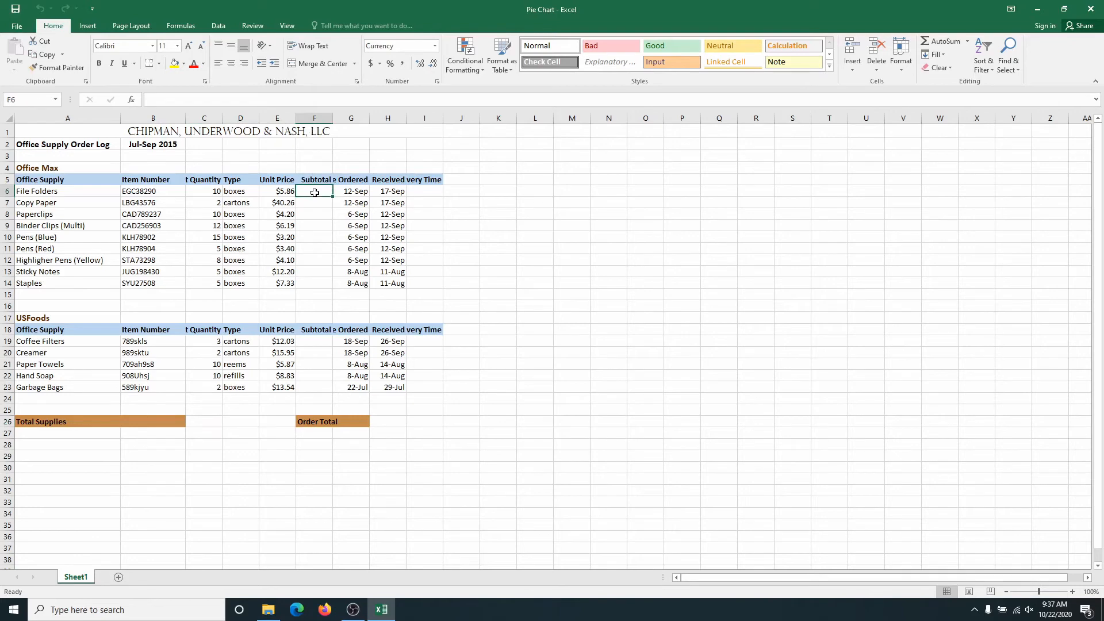
click(163, 96)
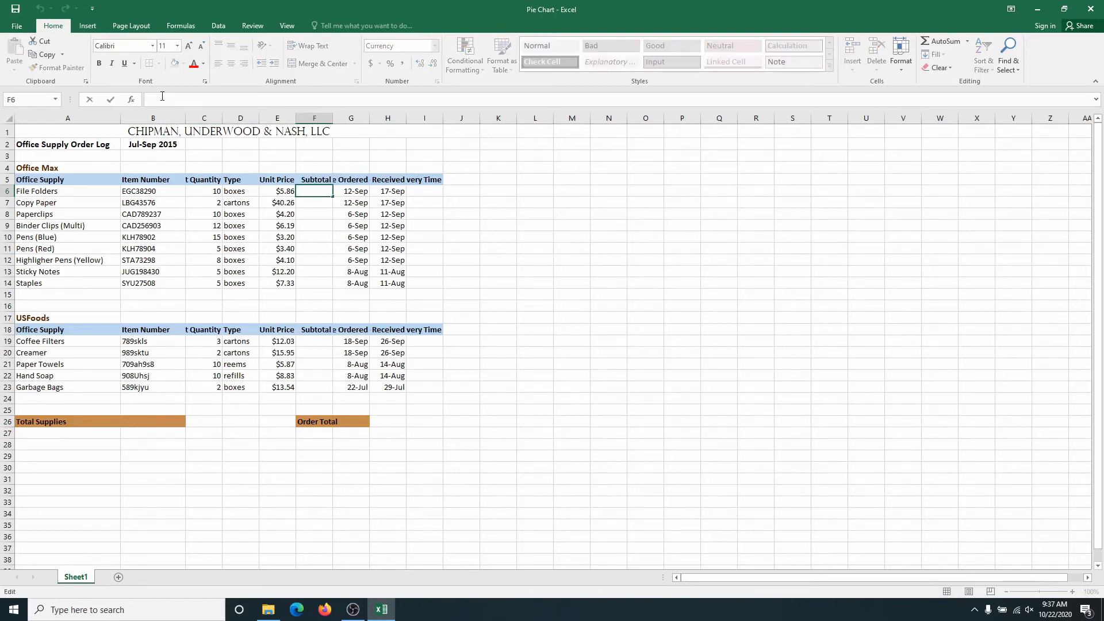
text(=)
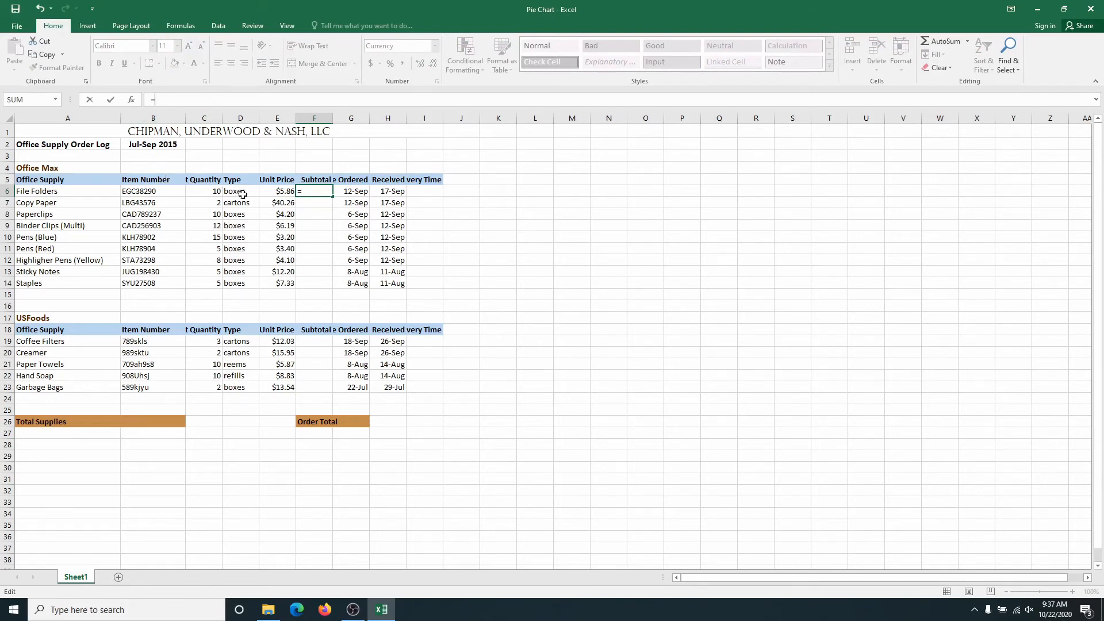
click(206, 192)
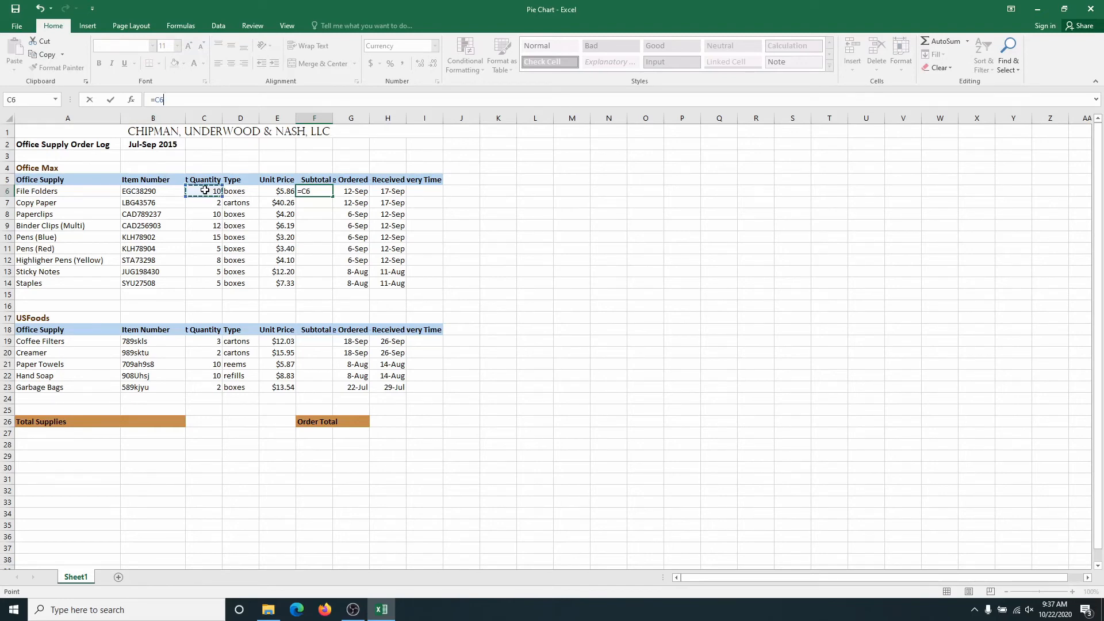
text(*)
click(280, 191)
key(Return)
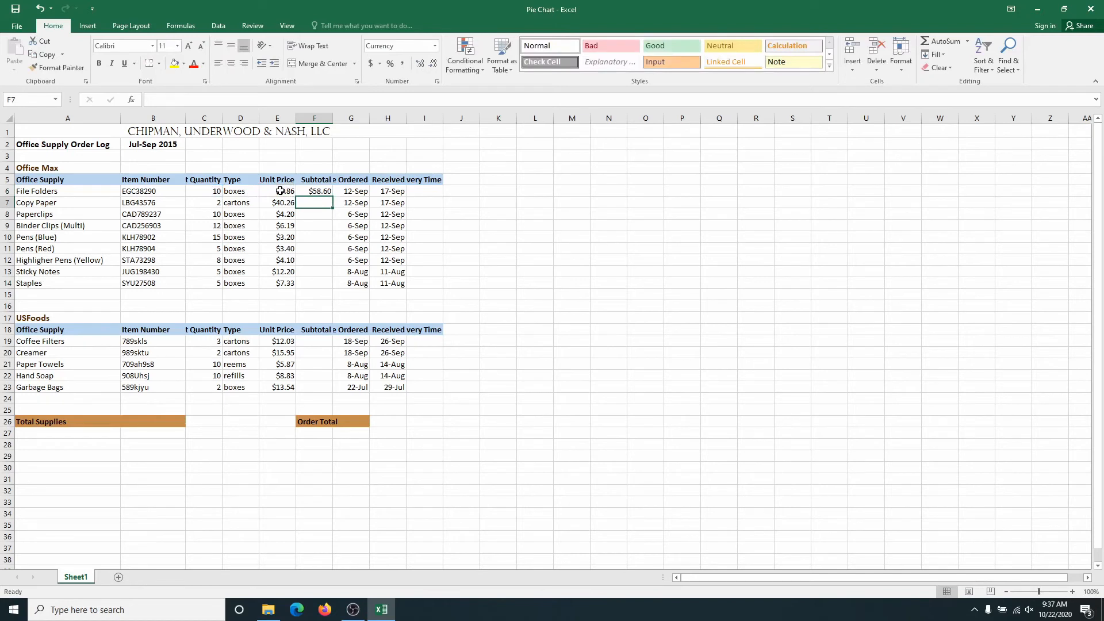
click(320, 193)
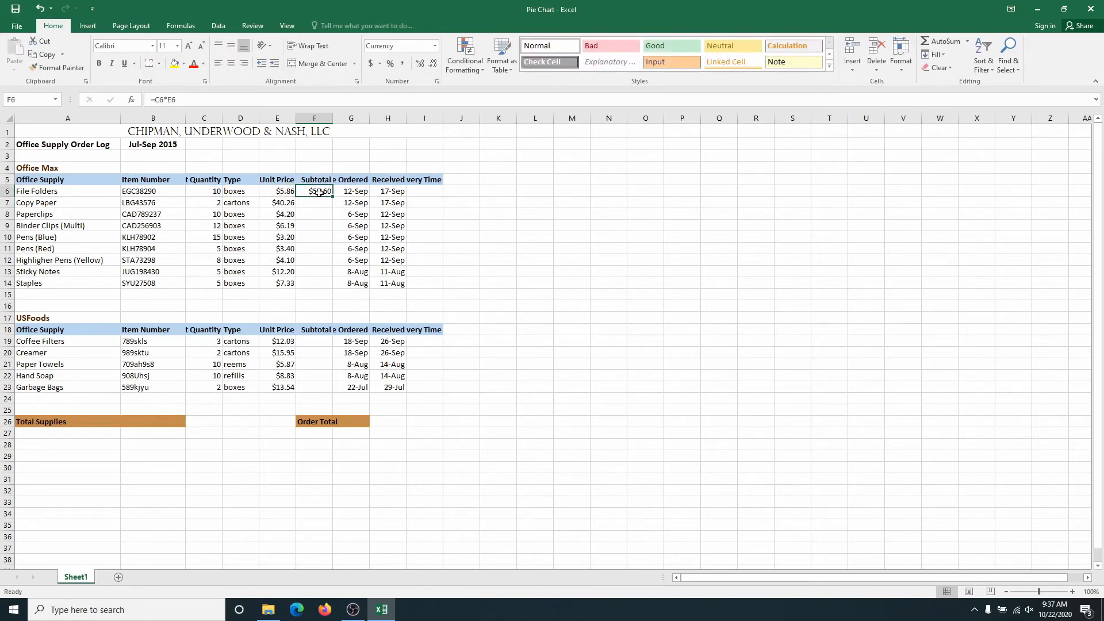
drag(332, 196, 332, 292)
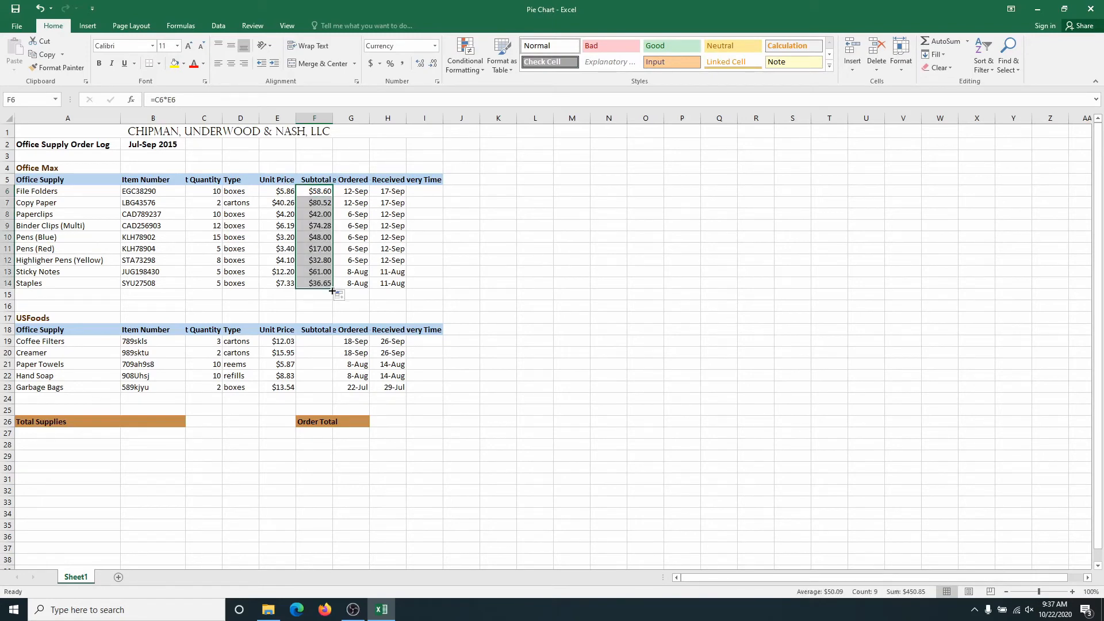
Calculate the USFoods subtotals in F19:F23 by entering =C19*E19 and filling it through Garbage Bags.
click(318, 345)
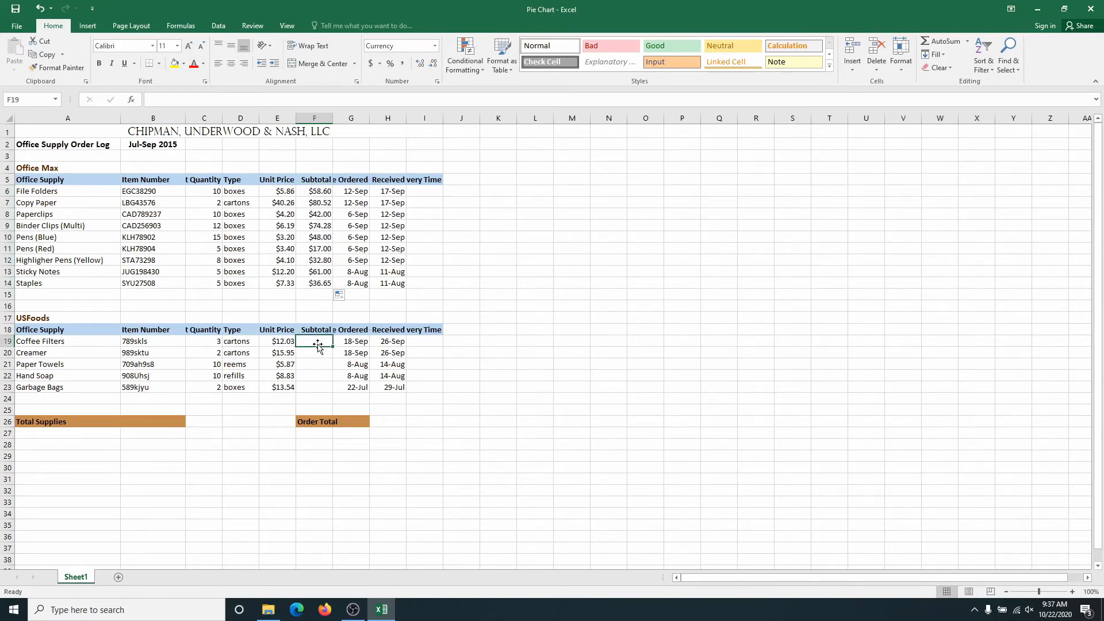
text(=)
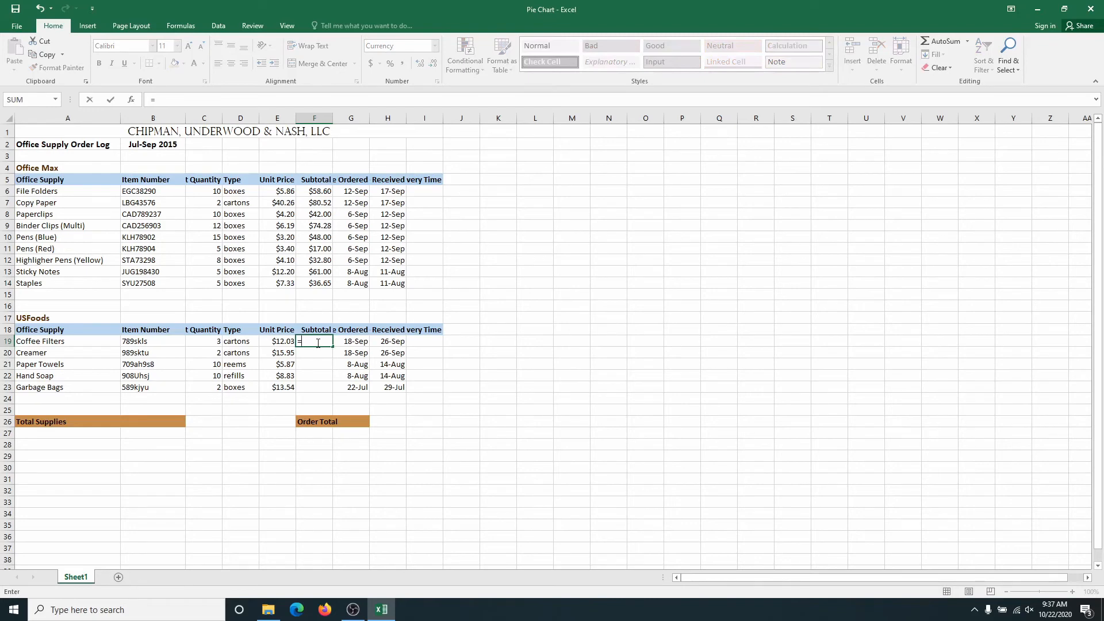
click(214, 341)
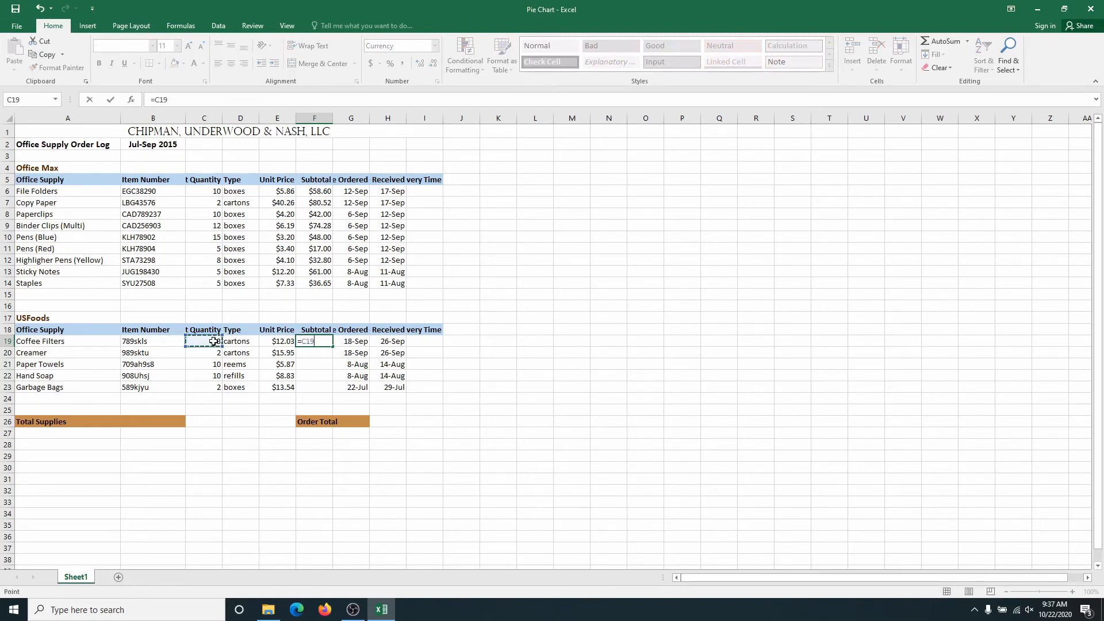
text(*)
click(285, 342)
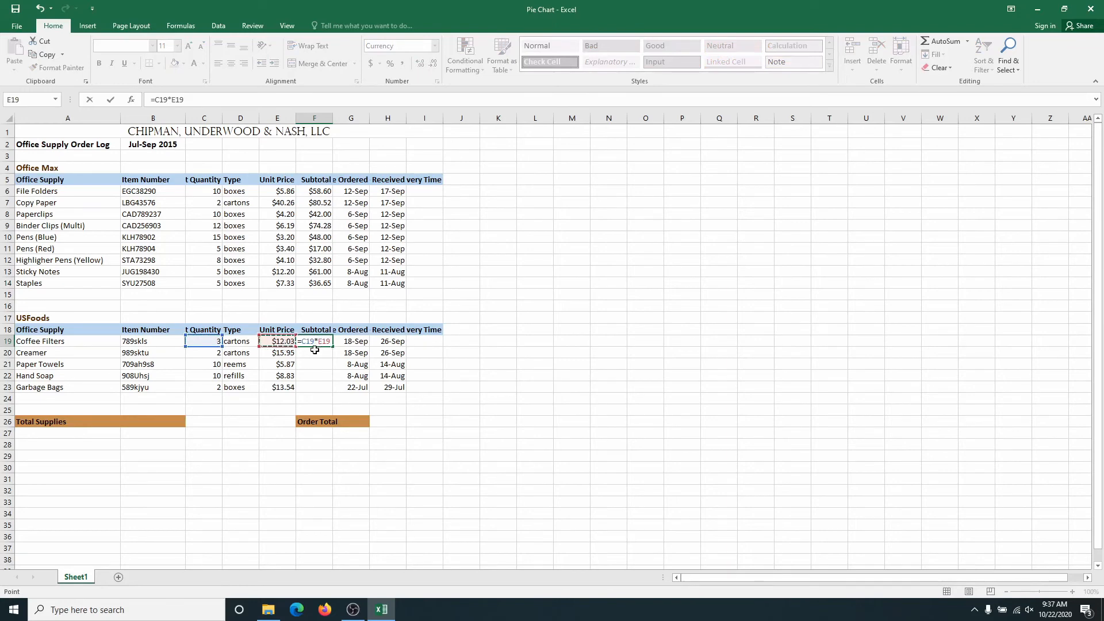
key(Return)
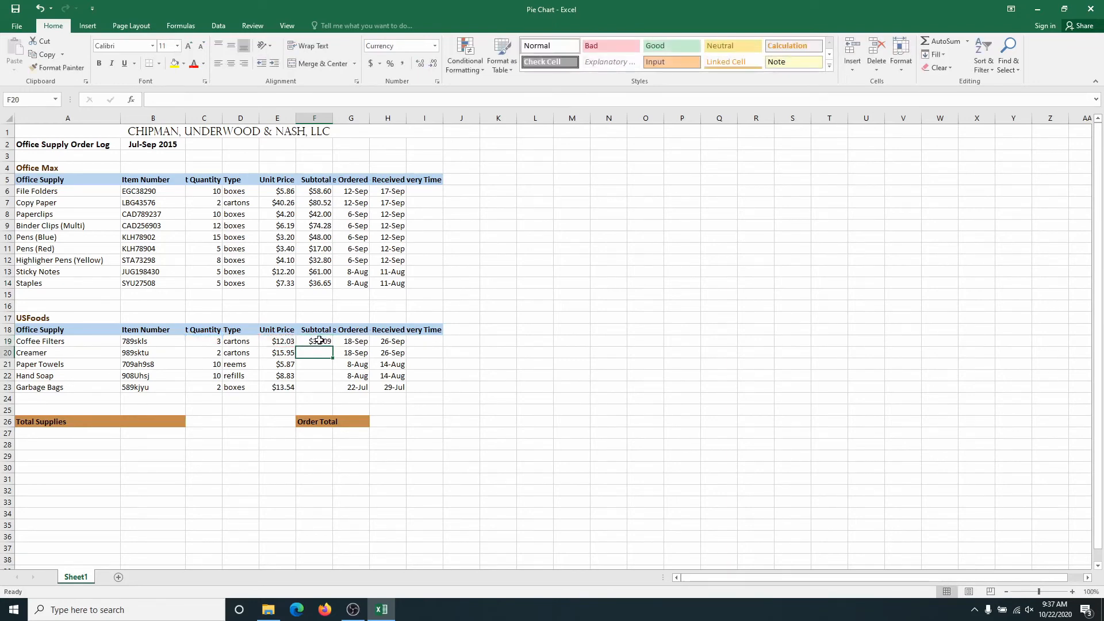
click(319, 341)
drag(332, 347, 329, 391)
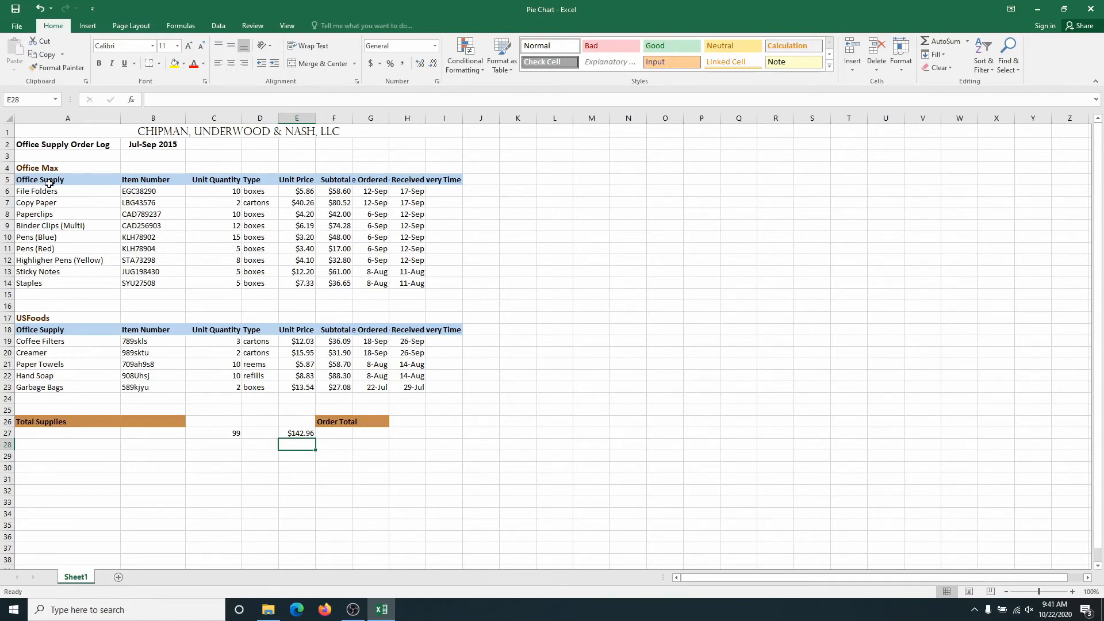
Insert a 2-D pie chart from the Office Max supply names in A6:A14 and unit quantities in C6:C14.
drag(50, 191, 58, 278)
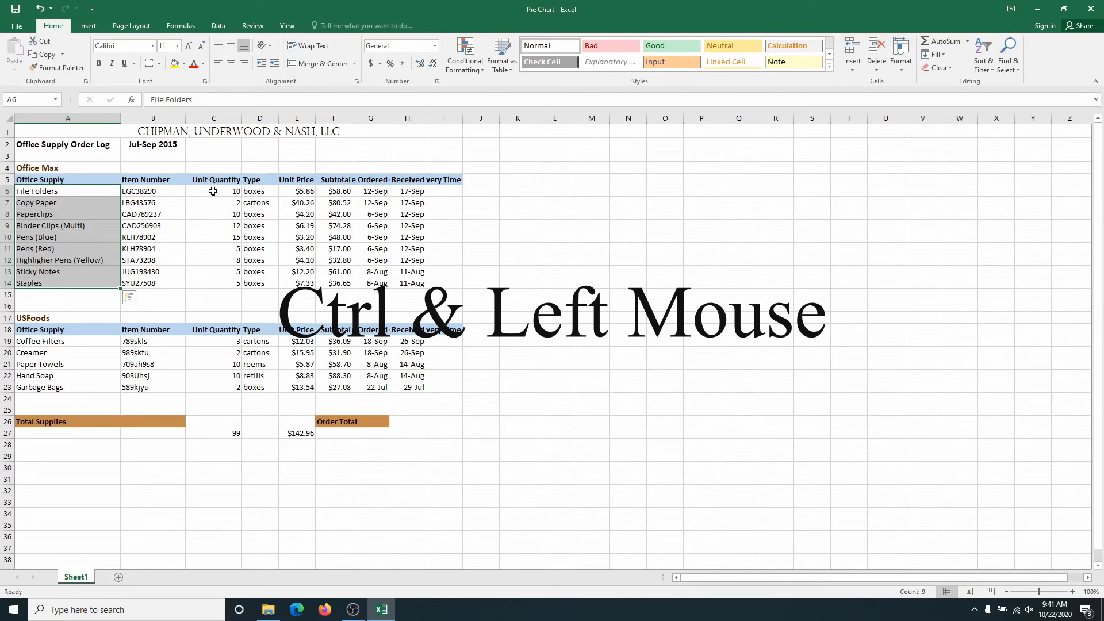
drag(212, 191, 218, 283)
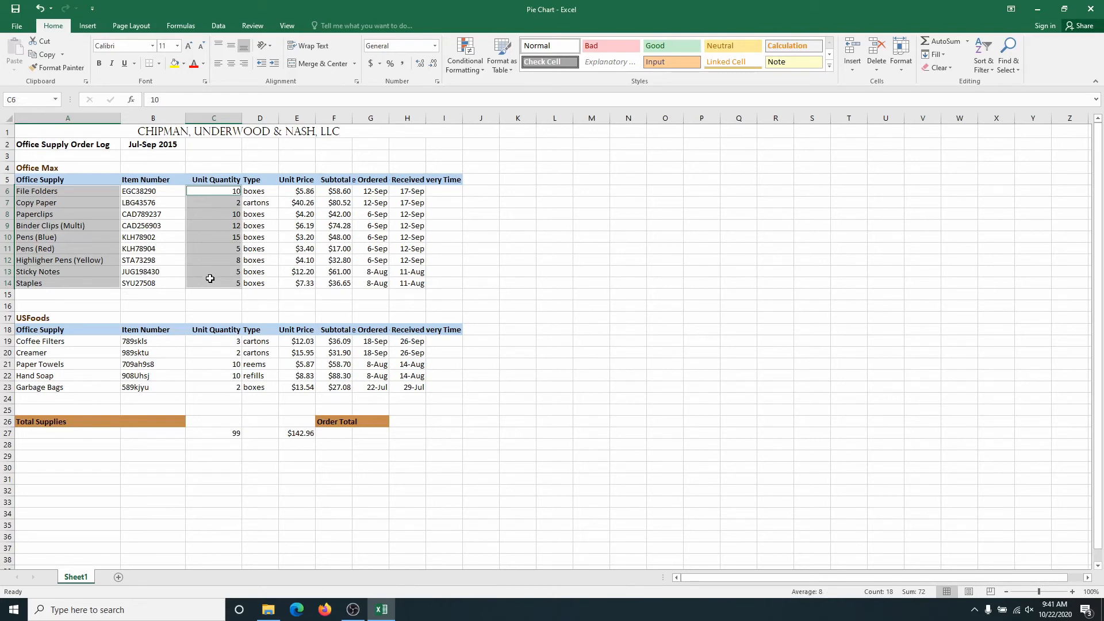
click(90, 29)
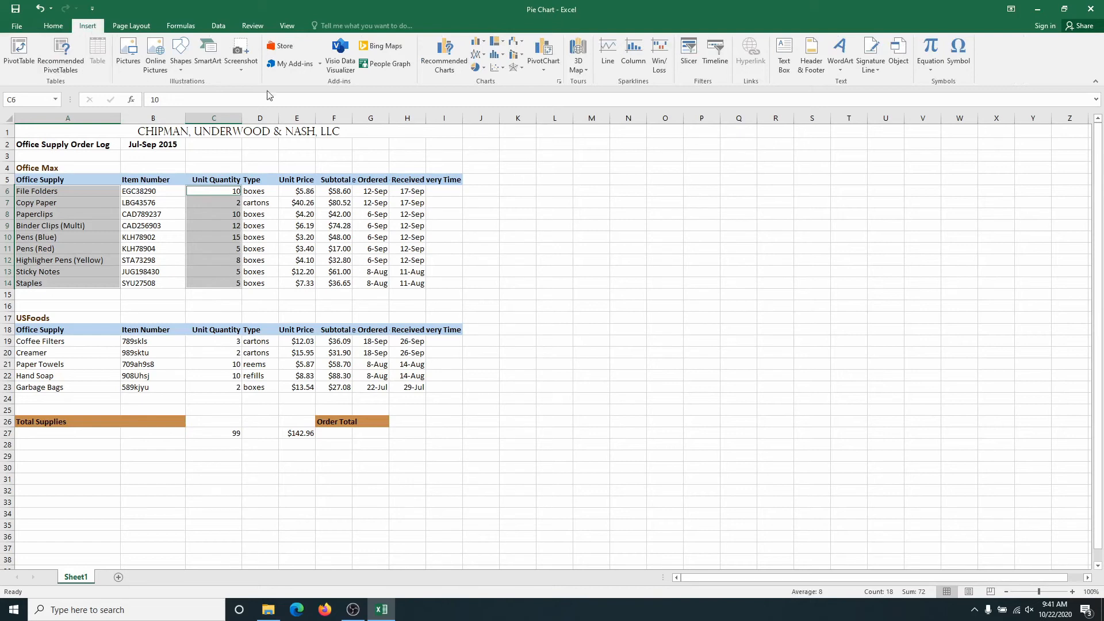
click(485, 68)
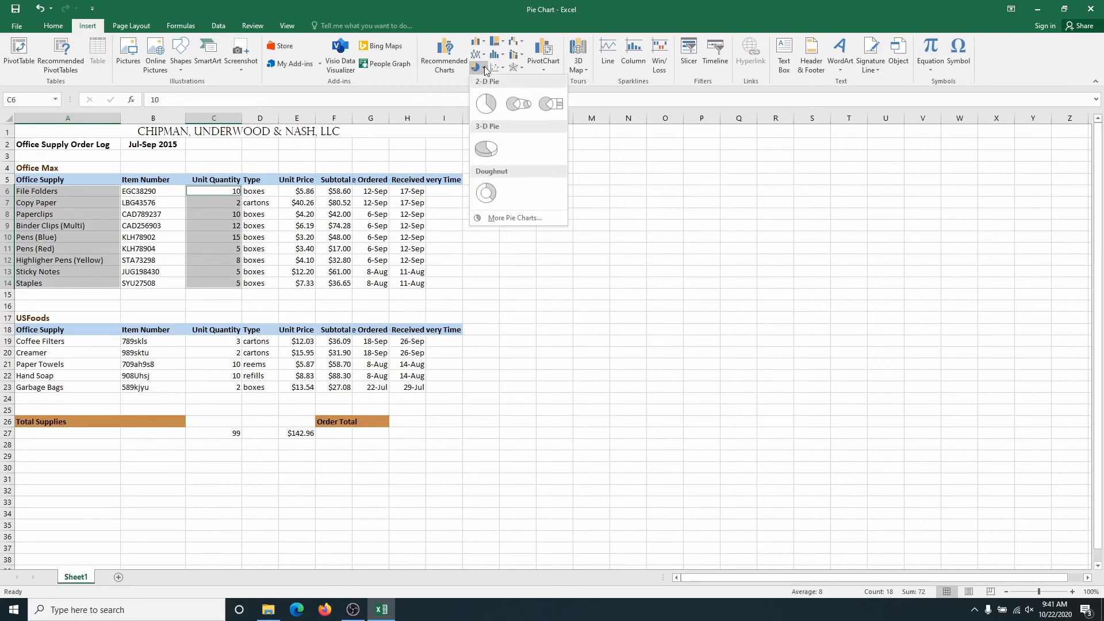
click(486, 104)
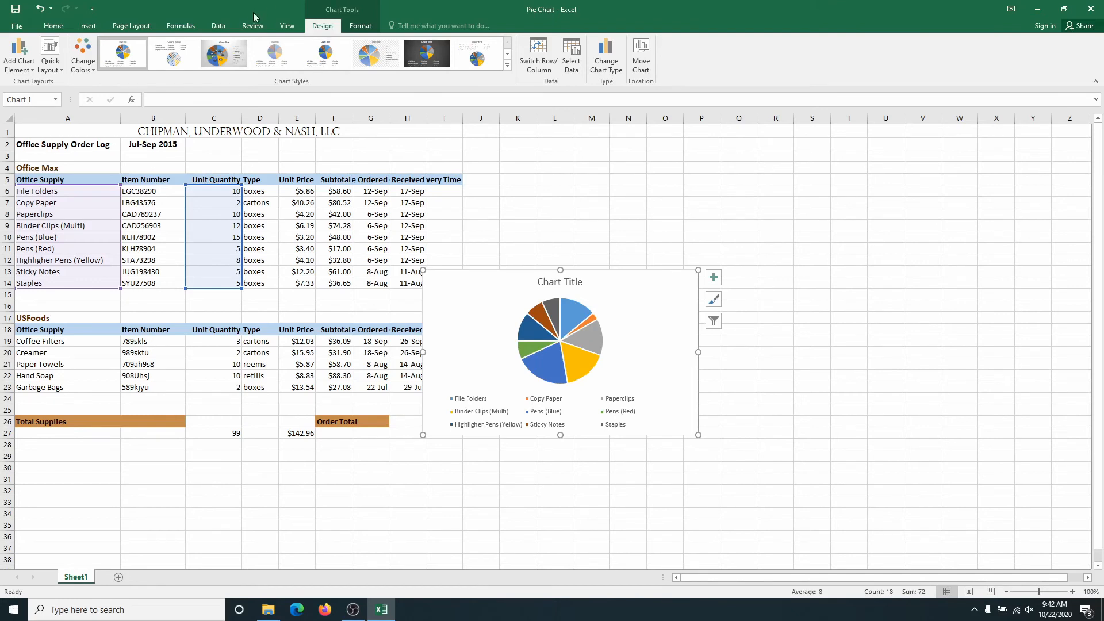
Move the pie chart to its own new sheet.
click(640, 54)
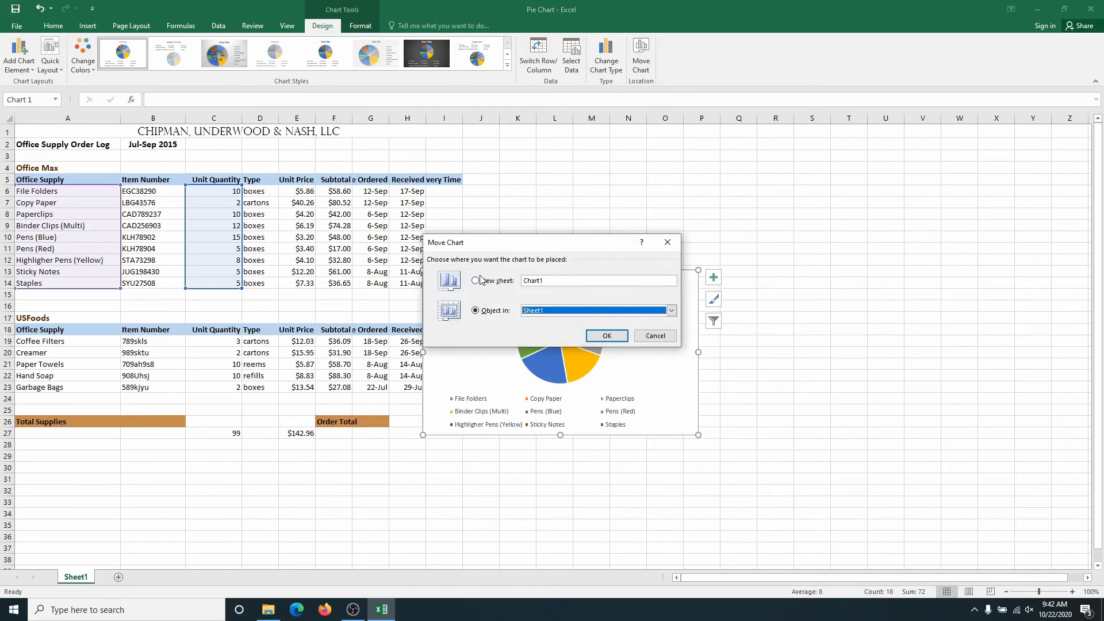
click(474, 281)
click(607, 335)
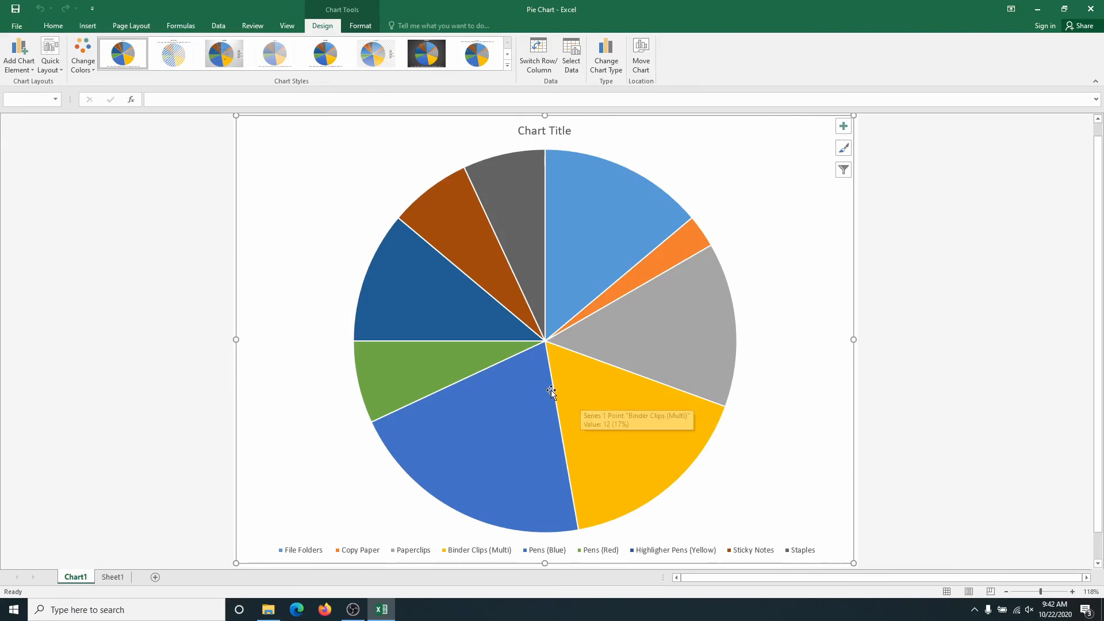
mouse_move(551, 392)
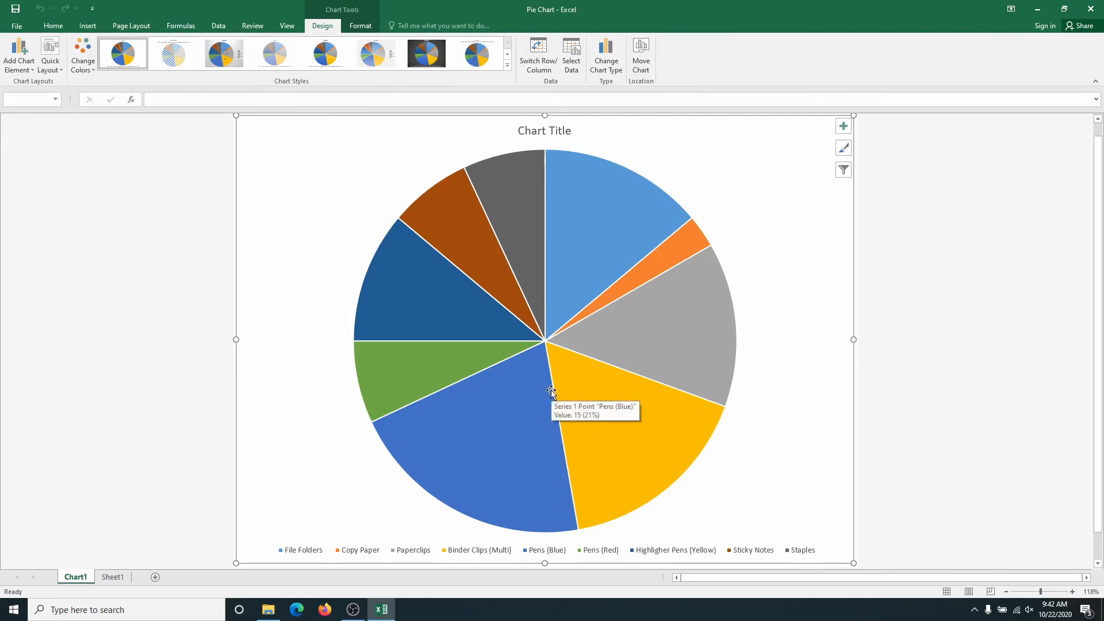
Add data labels to the pie chart in the Data Callout style.
click(843, 127)
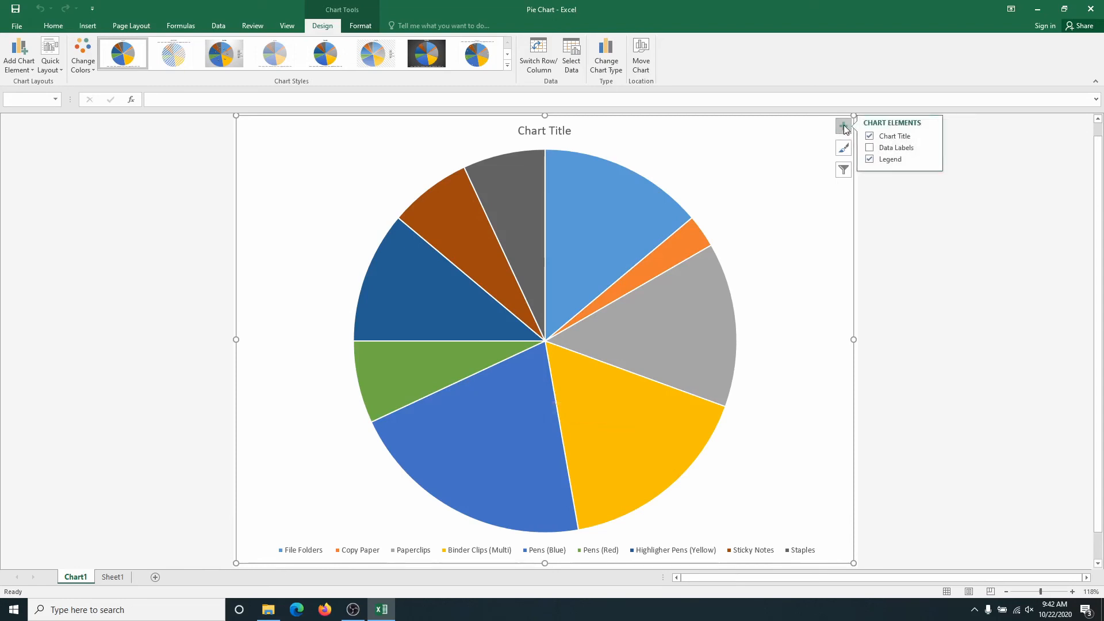
click(871, 148)
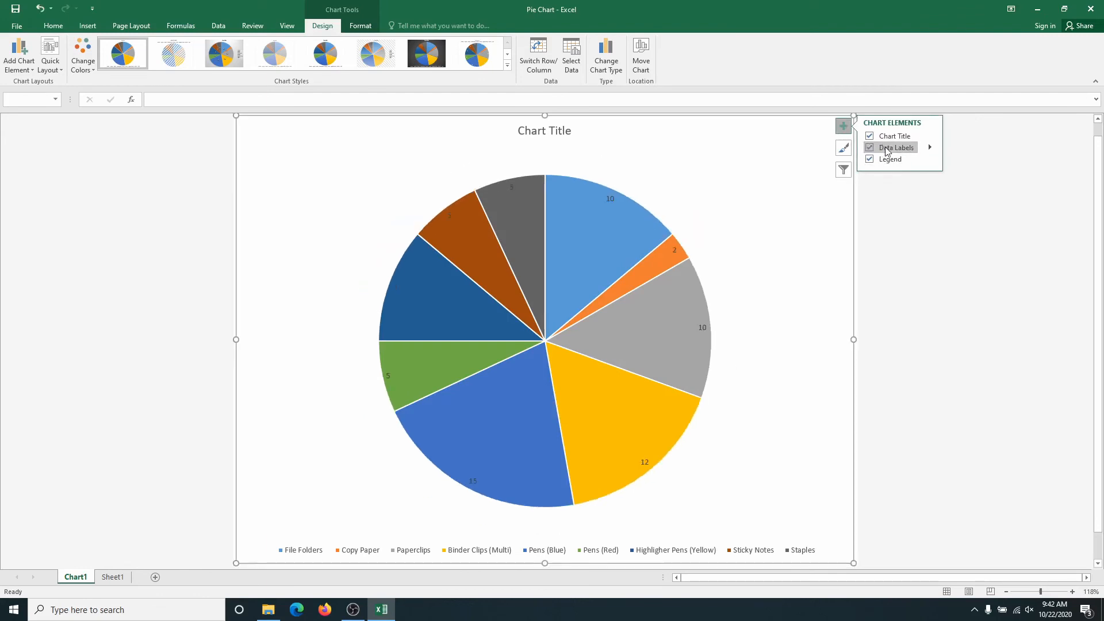
click(931, 149)
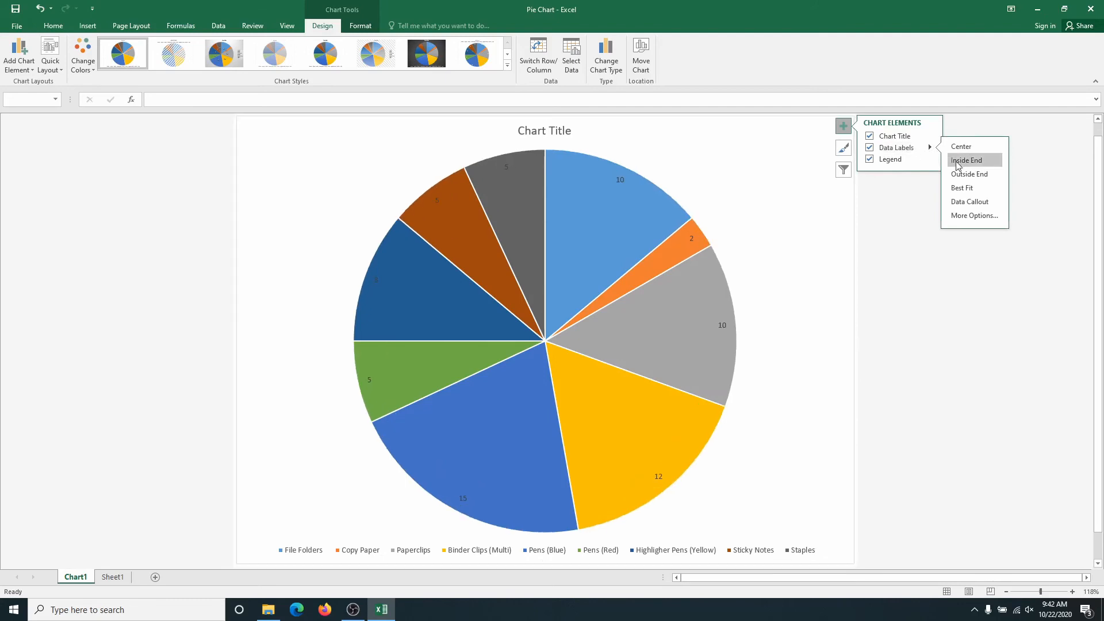
click(978, 205)
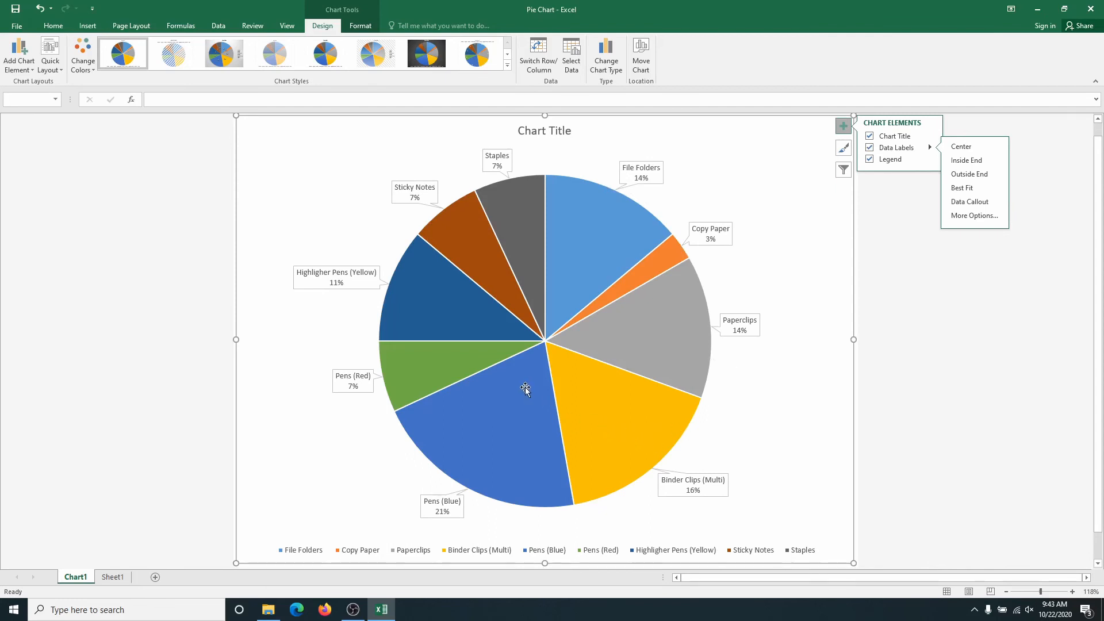
mouse_move(524, 389)
mouse_move(641, 474)
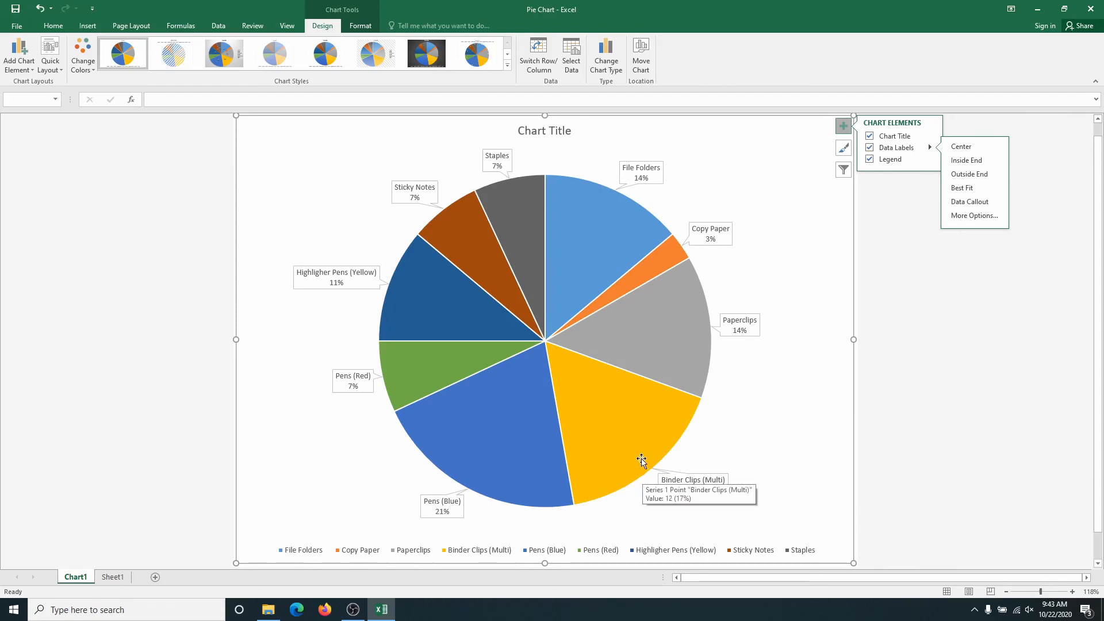
mouse_move(673, 344)
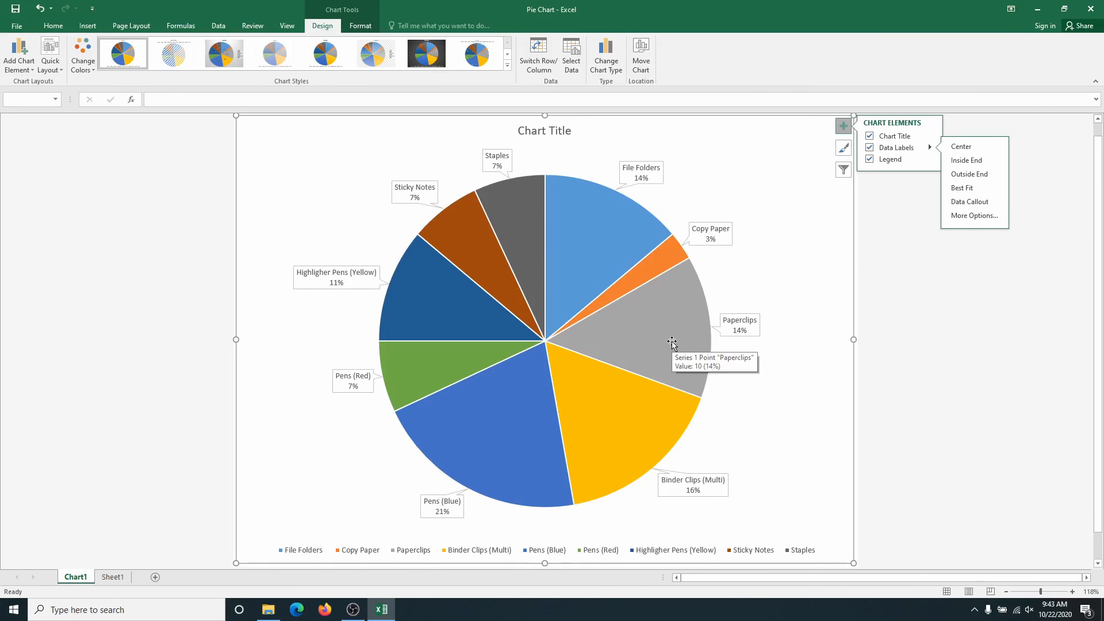
mouse_move(605, 232)
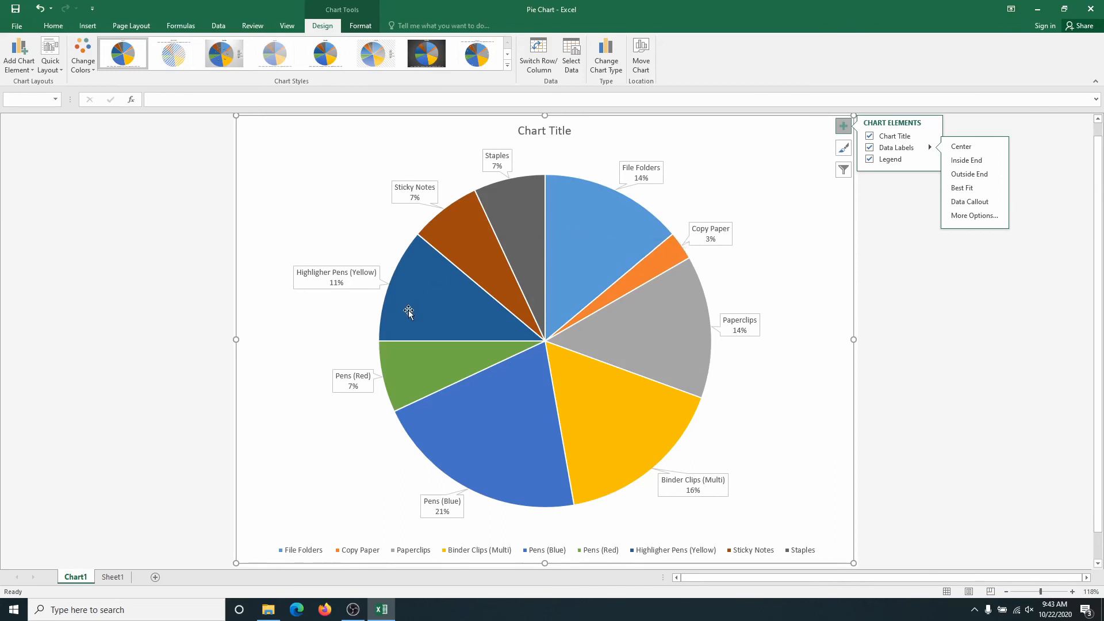
Insert a 2-D pie chart on Sheet1 from the supply names in A6:A14 and A19:A23 and the subtotals in F6:F14 and F19:F23.
mouse_move(409, 312)
click(111, 577)
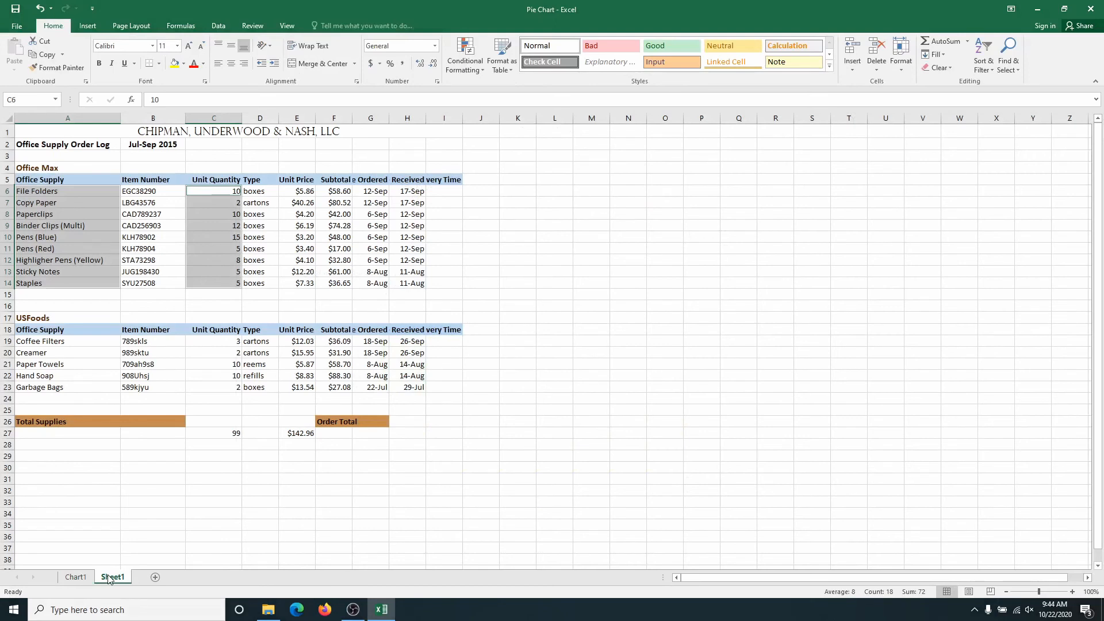
drag(35, 191, 40, 237)
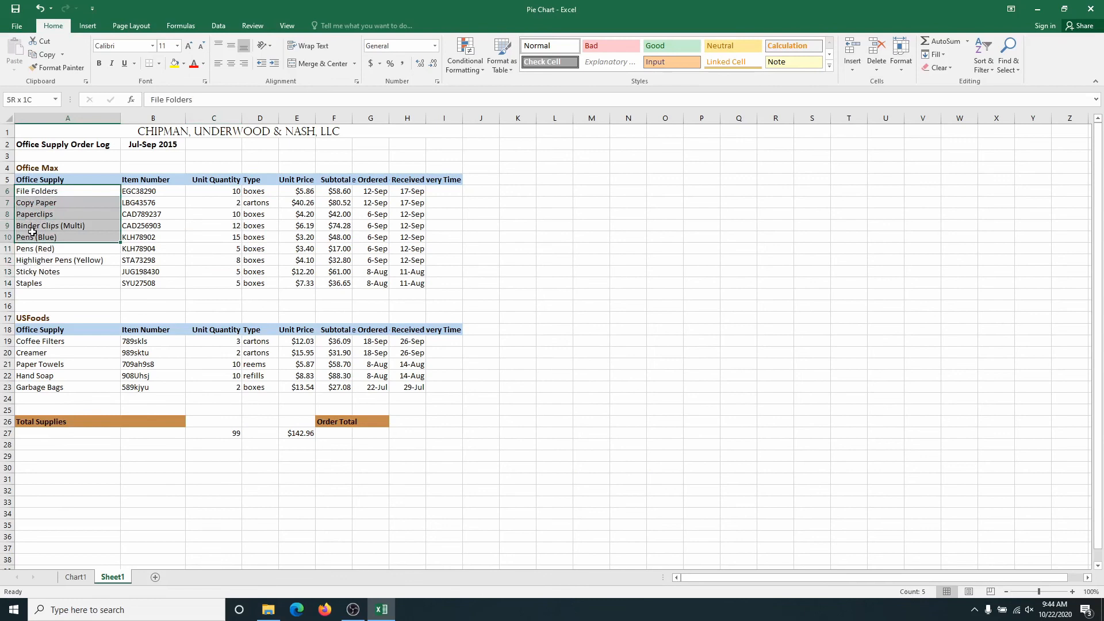
click(36, 196)
drag(35, 197, 34, 280)
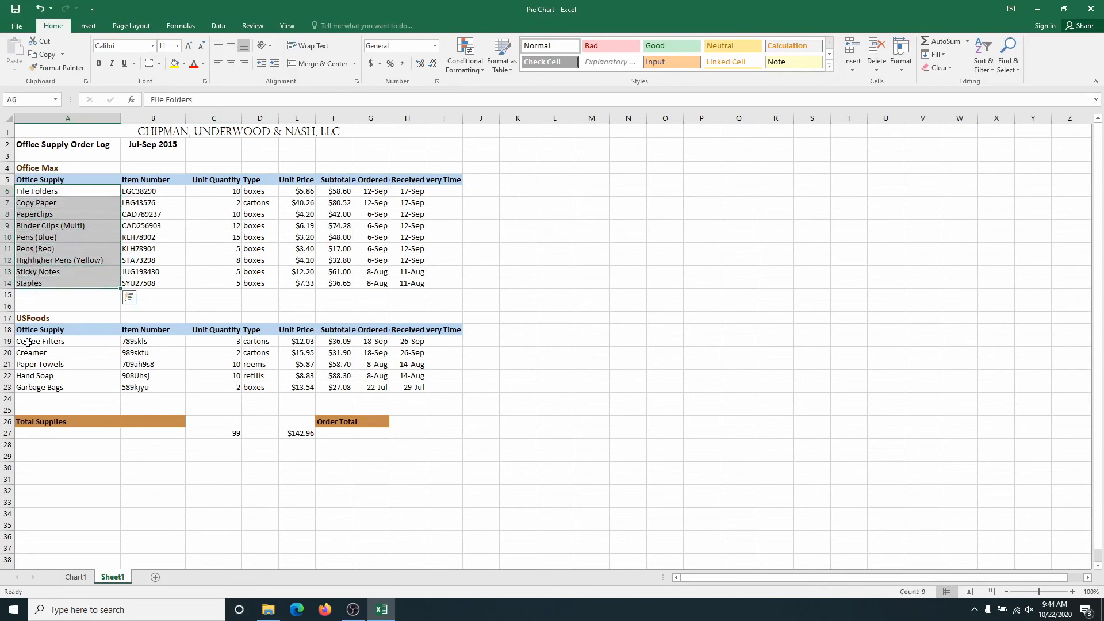
drag(28, 343, 32, 387)
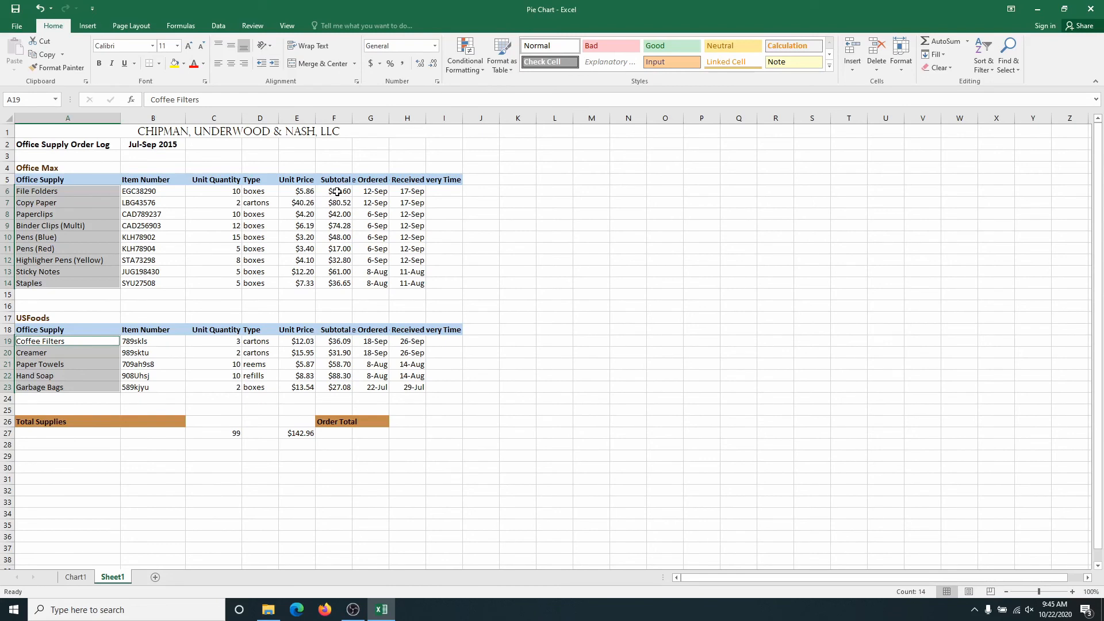
drag(338, 191, 339, 283)
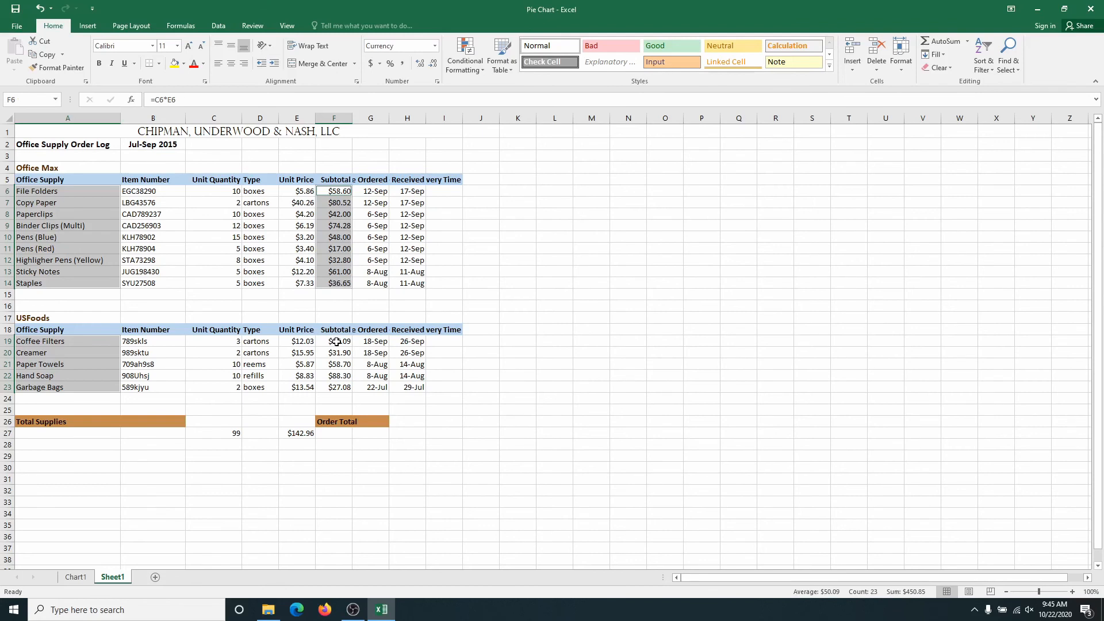
drag(336, 341, 328, 388)
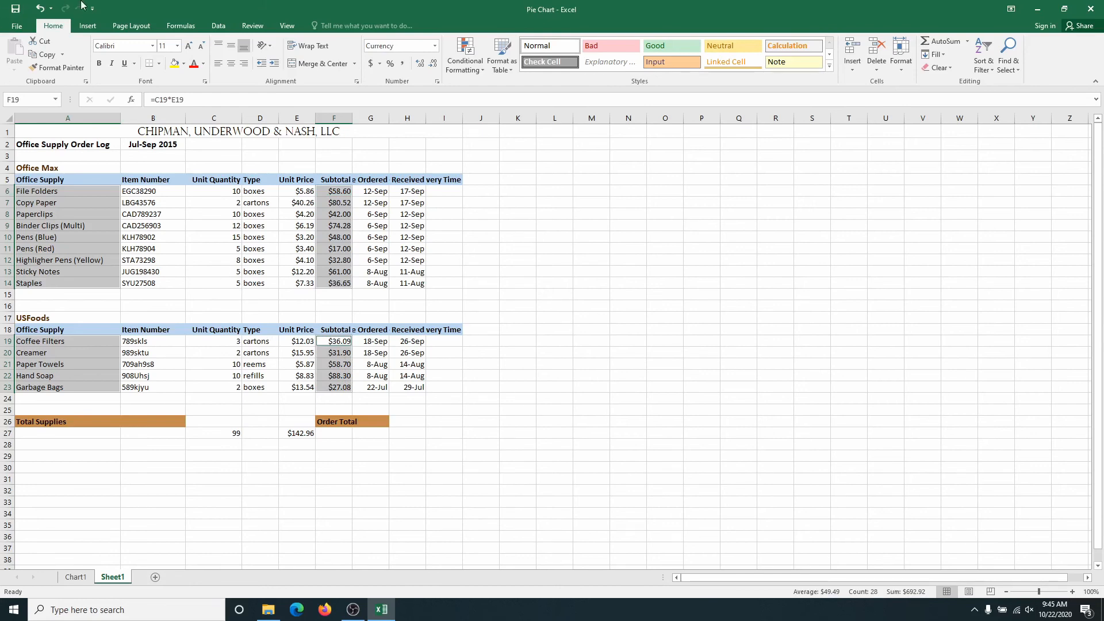
click(88, 27)
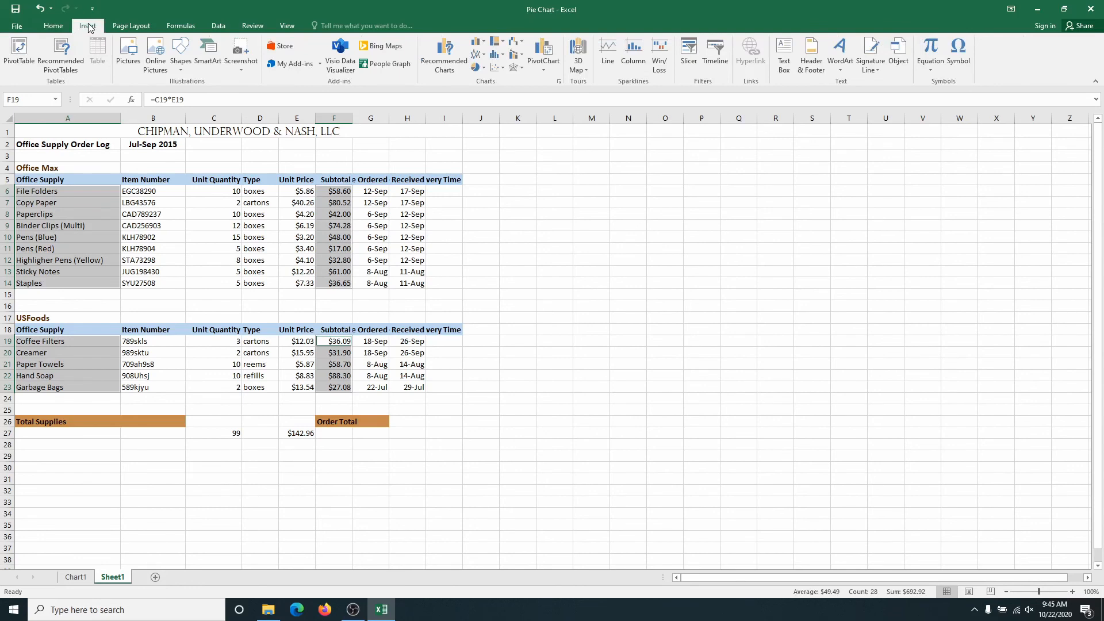
click(485, 70)
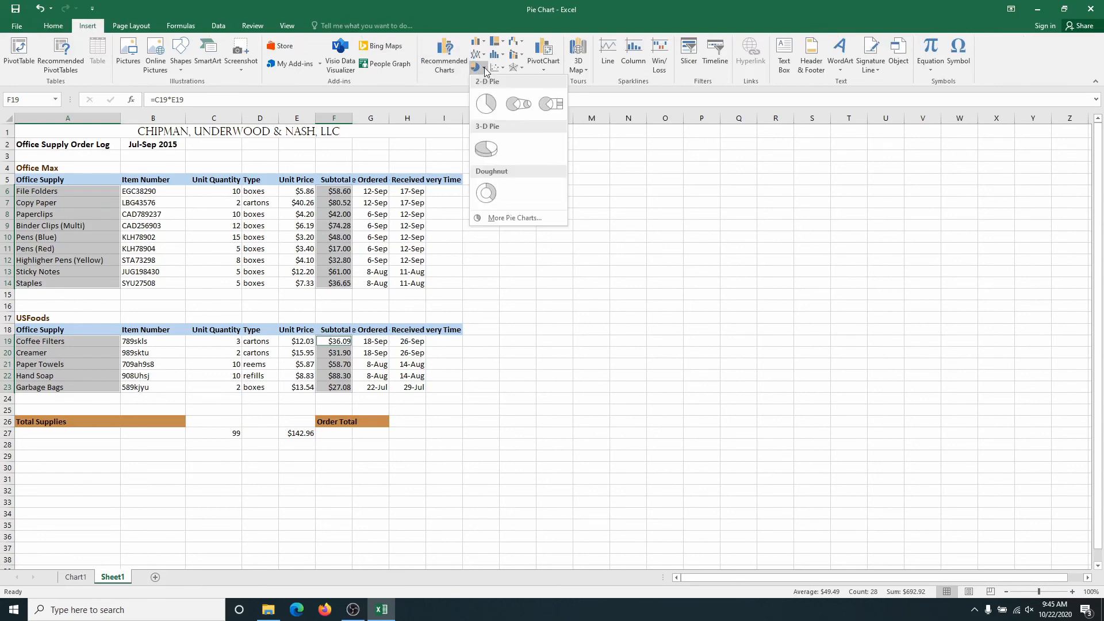
click(486, 105)
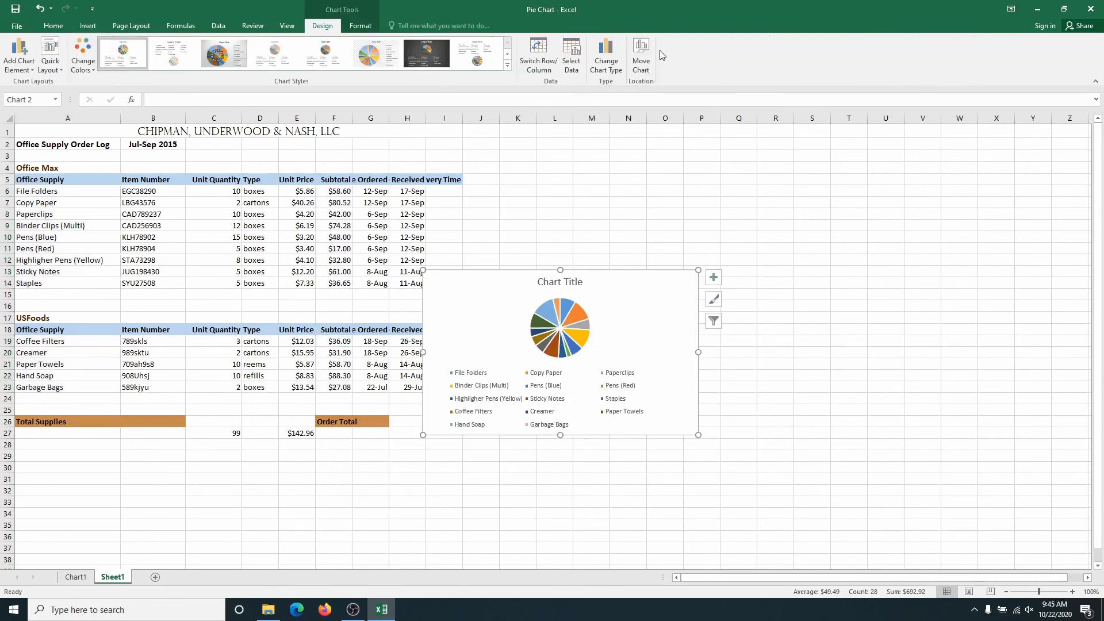
Move the new subtotals pie chart to its own new sheet, Chart2.
click(642, 56)
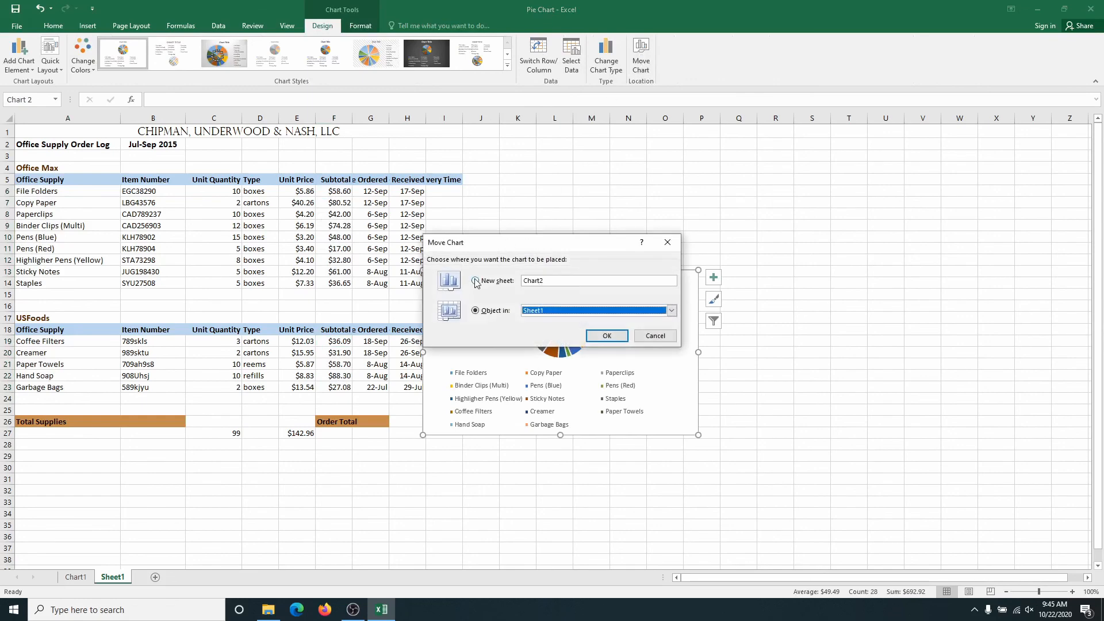
click(606, 336)
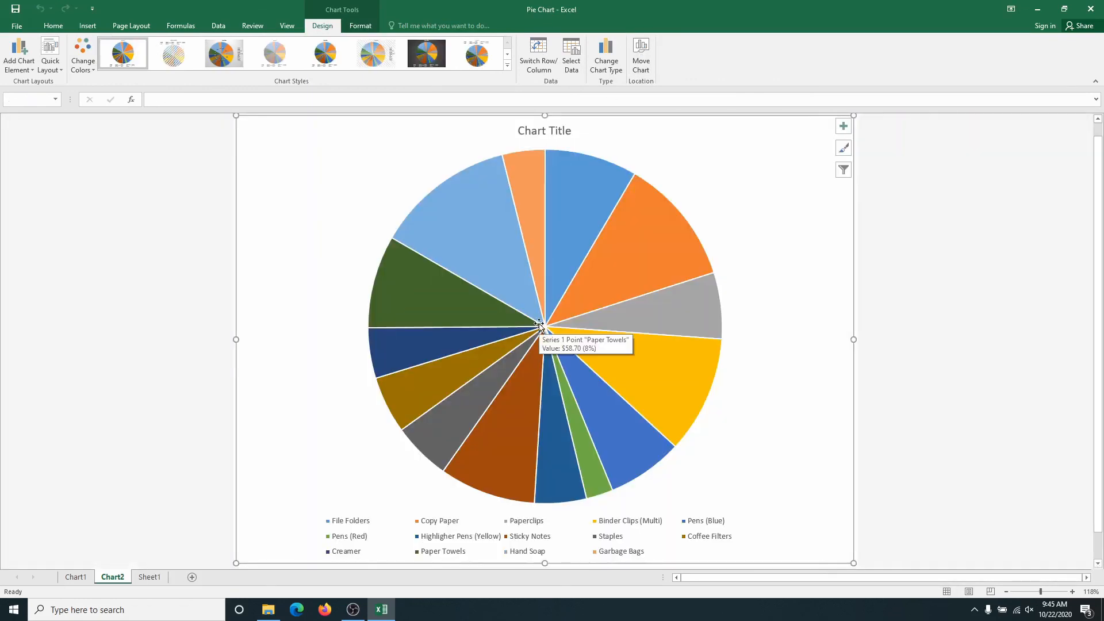
Add data labels in the Data Callout style to the subtotals pie chart and remove its legend.
click(844, 128)
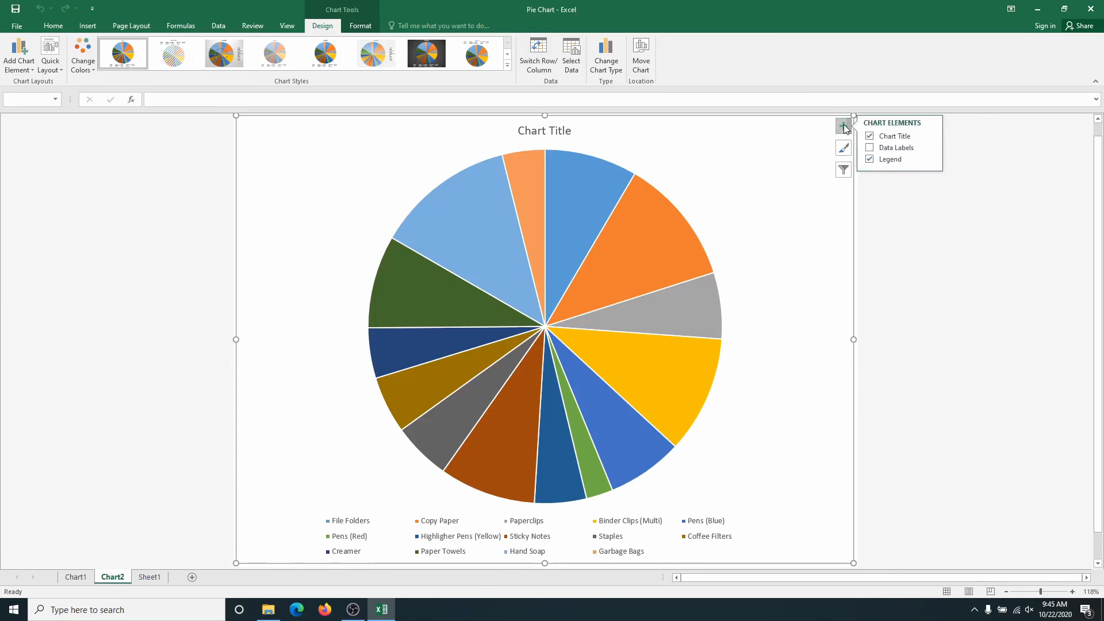
click(845, 129)
click(844, 128)
click(904, 149)
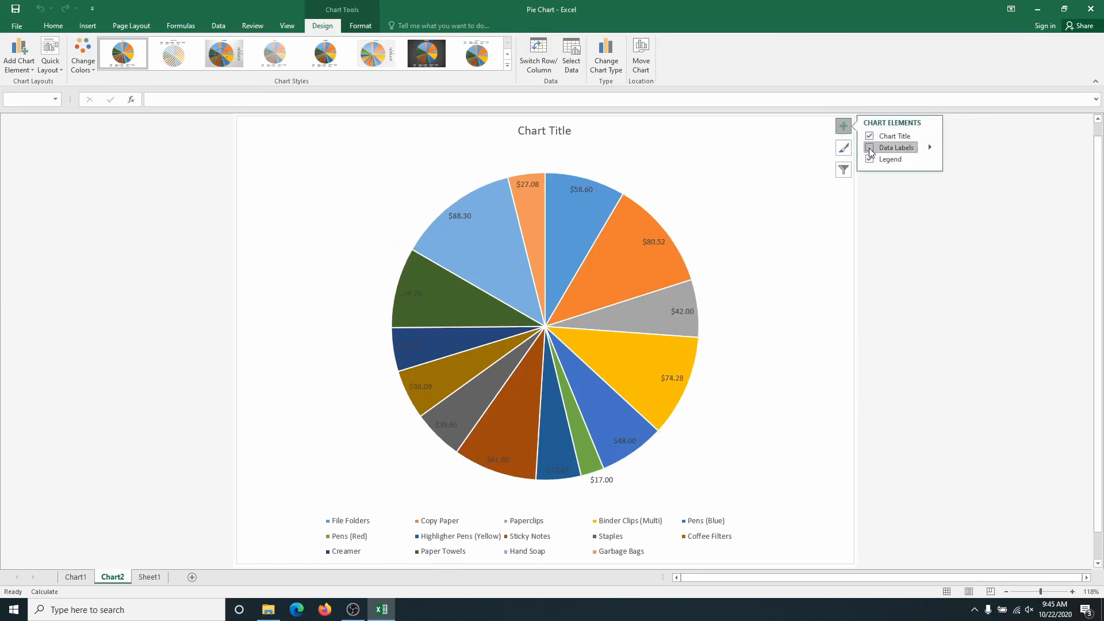
click(930, 148)
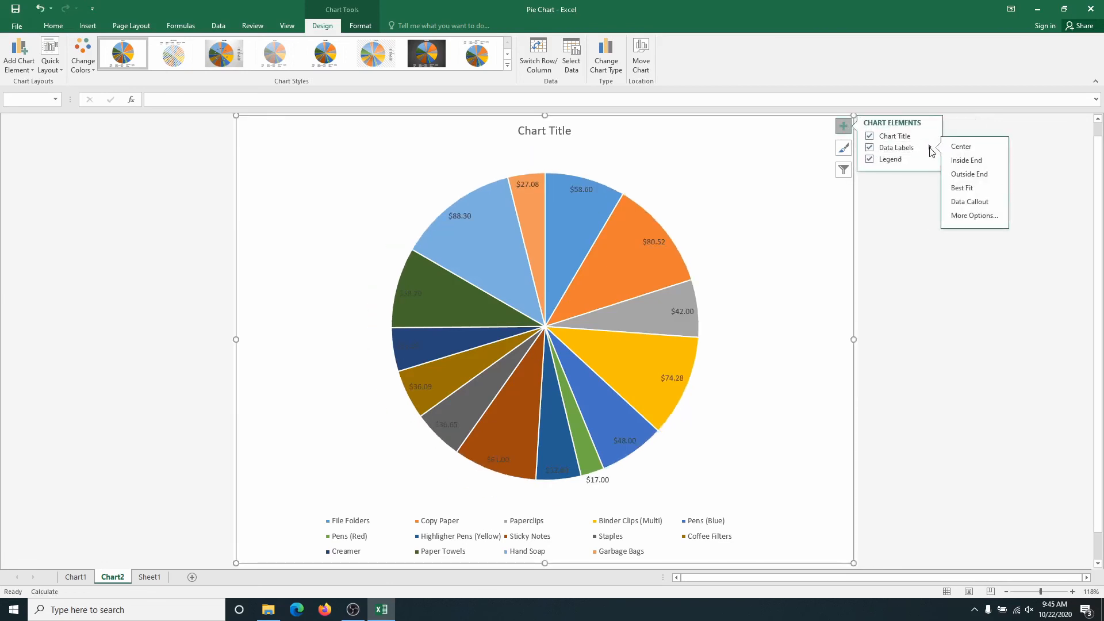
click(961, 207)
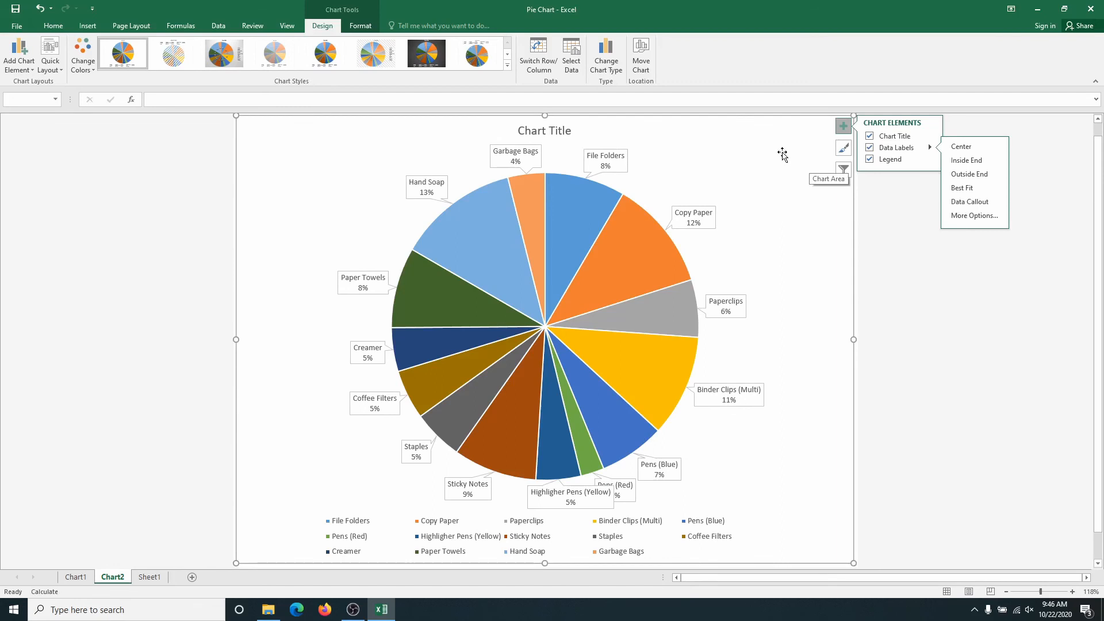
click(870, 160)
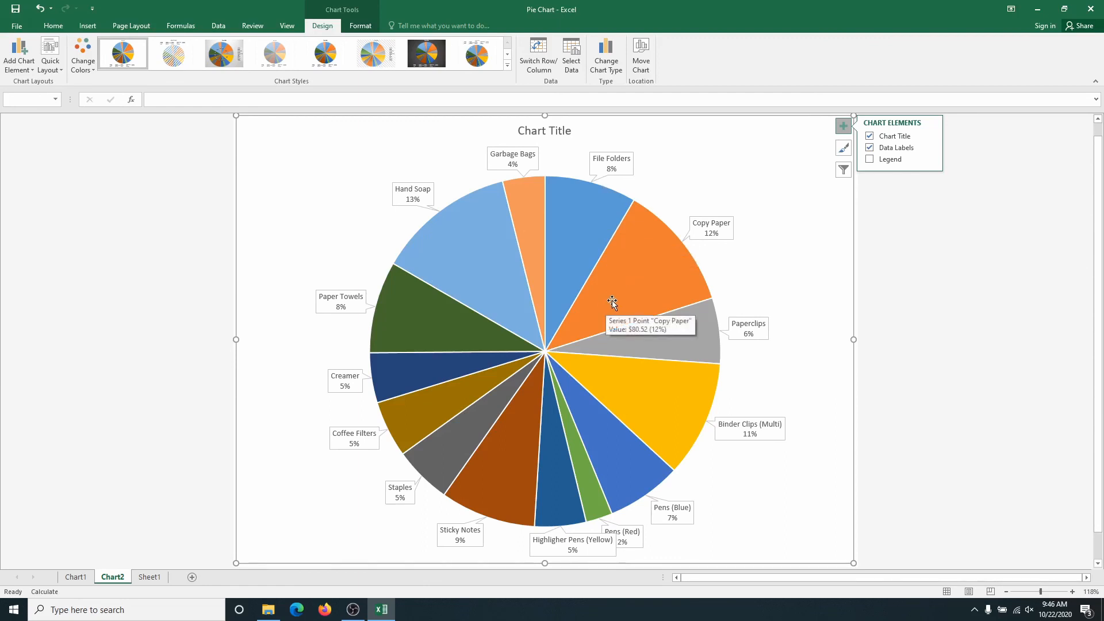
Pull the Binder Clips (Multi) and Copy Paper slices outward from the centre of the pie.
mouse_move(613, 302)
mouse_down()
mouse_move(643, 288)
mouse_move(617, 305)
mouse_up()
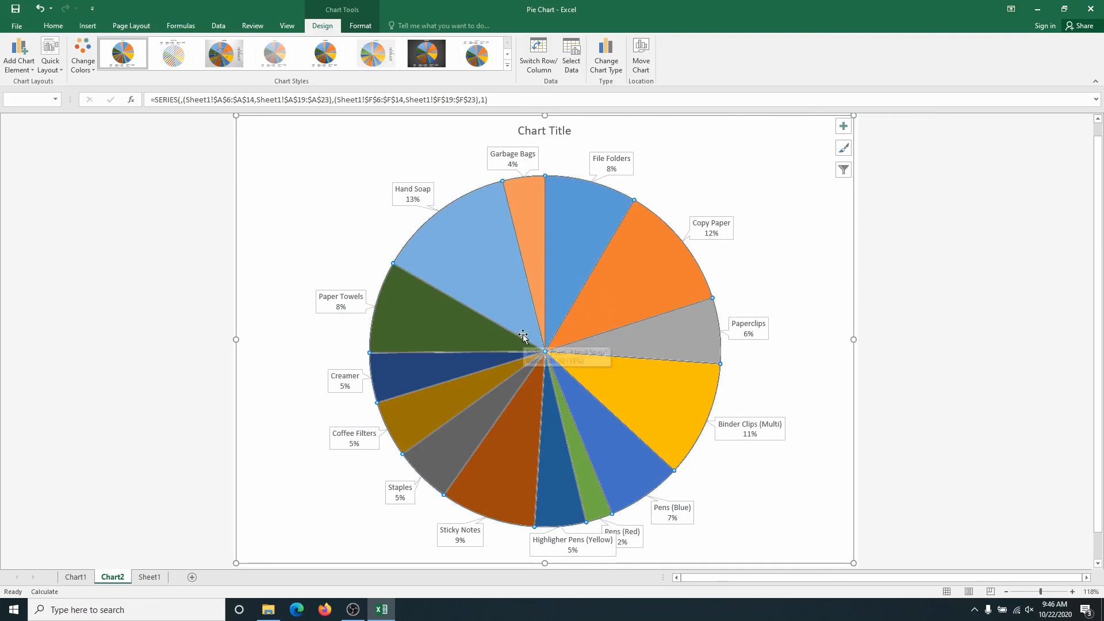
click(497, 289)
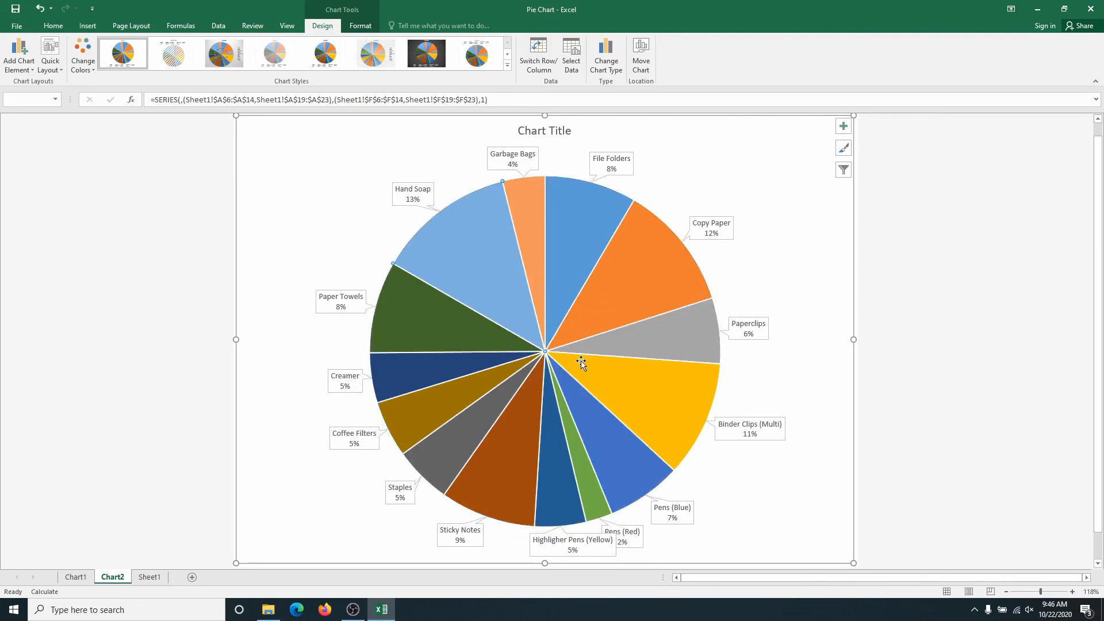
mouse_move(577, 364)
click(652, 397)
drag(651, 397, 691, 414)
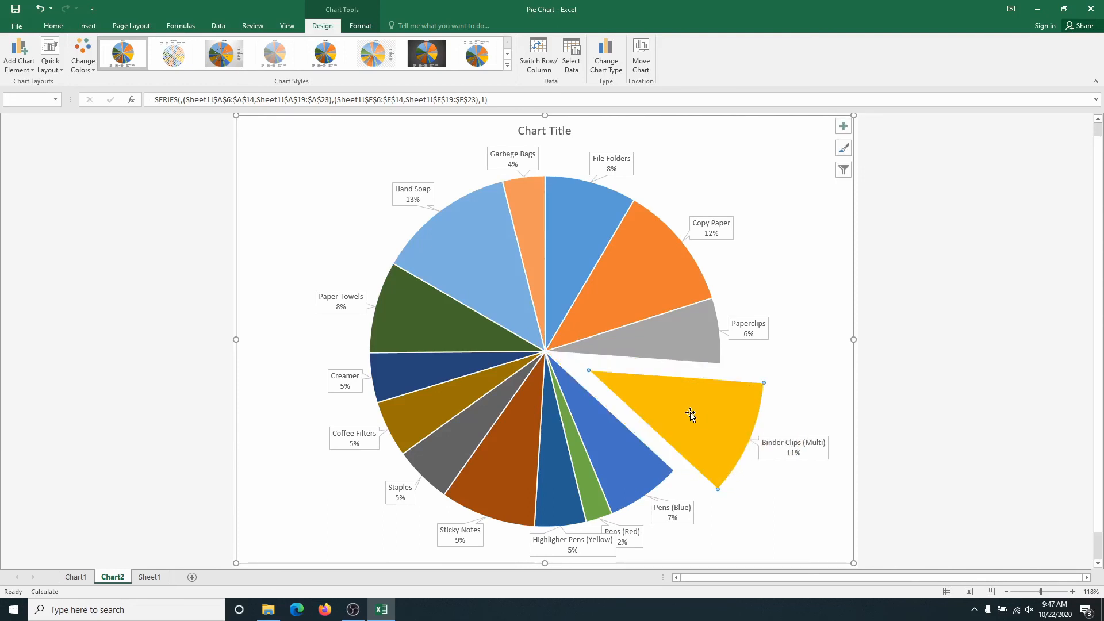
drag(627, 295, 653, 277)
Pull the Hand Soap, Sticky Notes and Paper Towels slices outward from the centre of the pie.
click(447, 237)
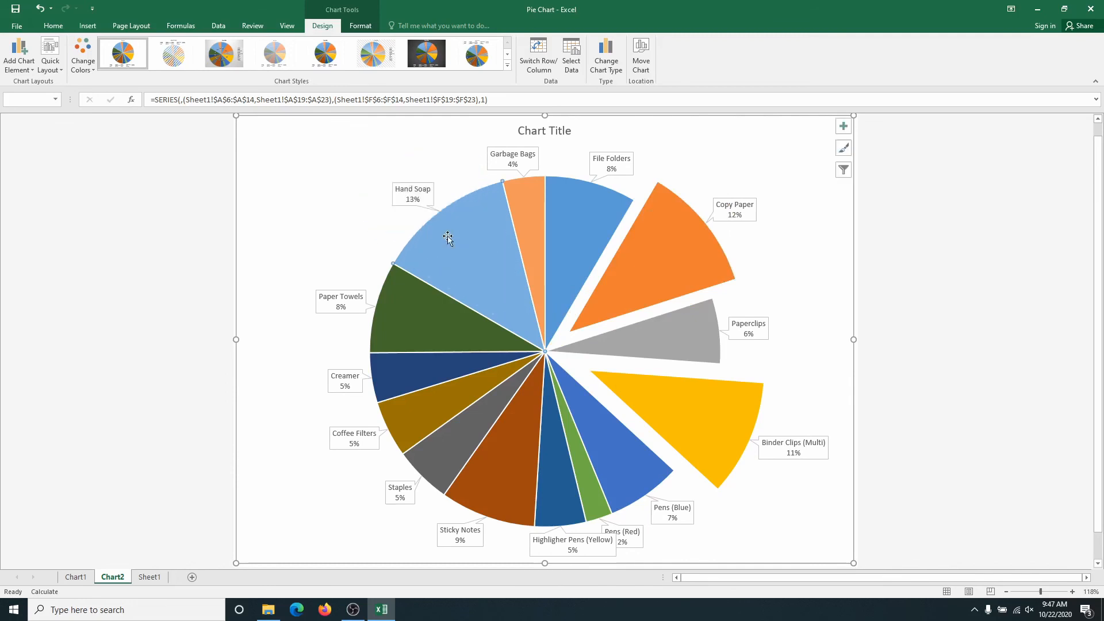
drag(448, 237, 410, 187)
drag(515, 453, 506, 472)
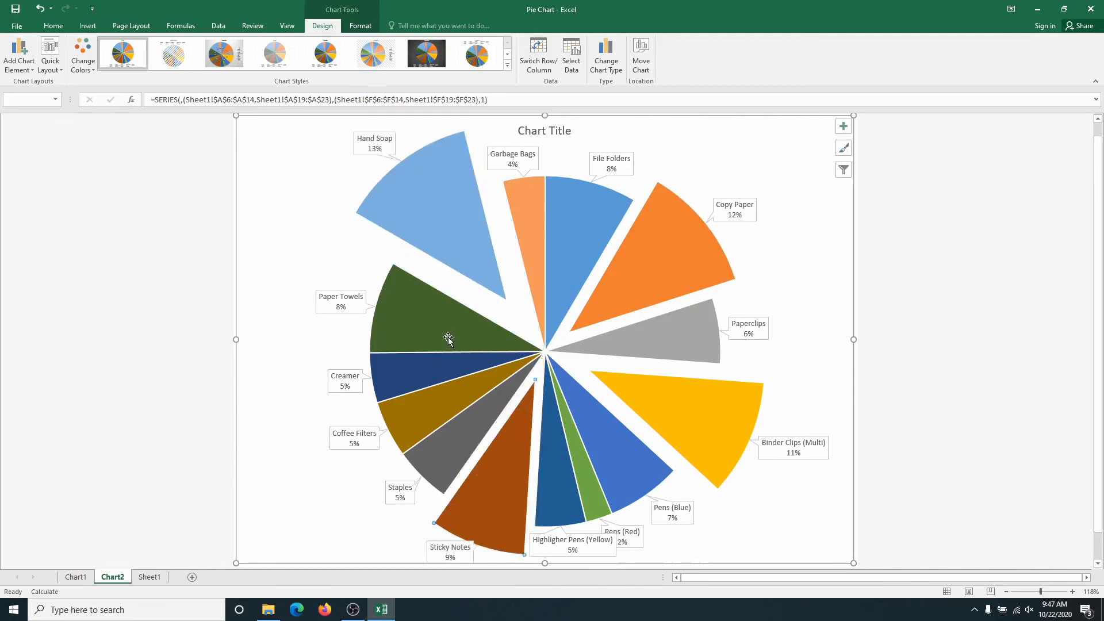
drag(448, 338, 414, 330)
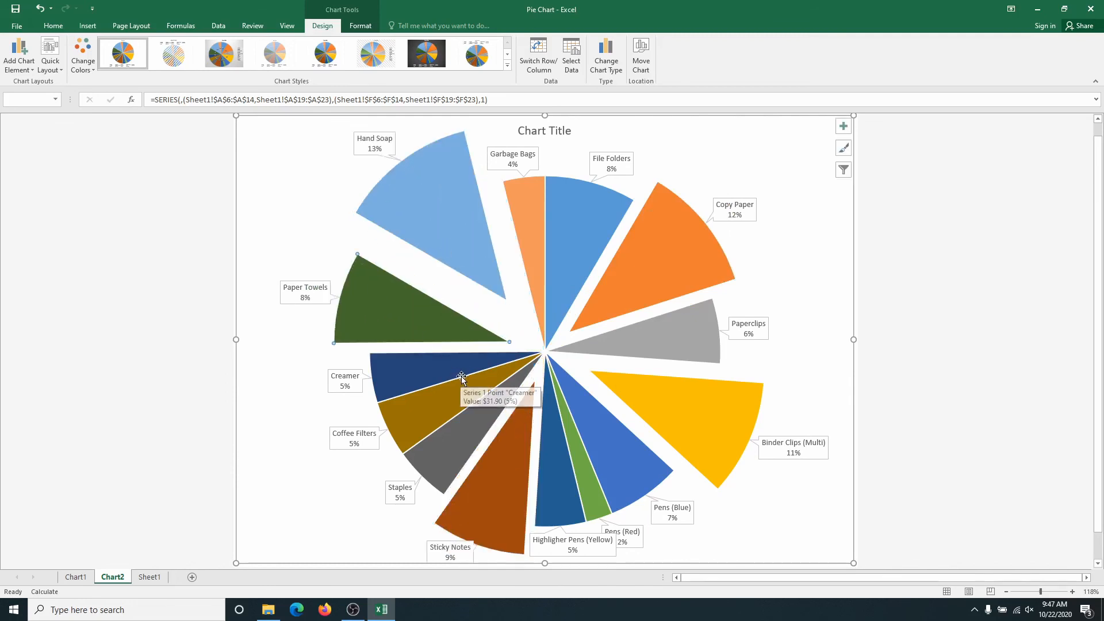
drag(467, 253, 472, 260)
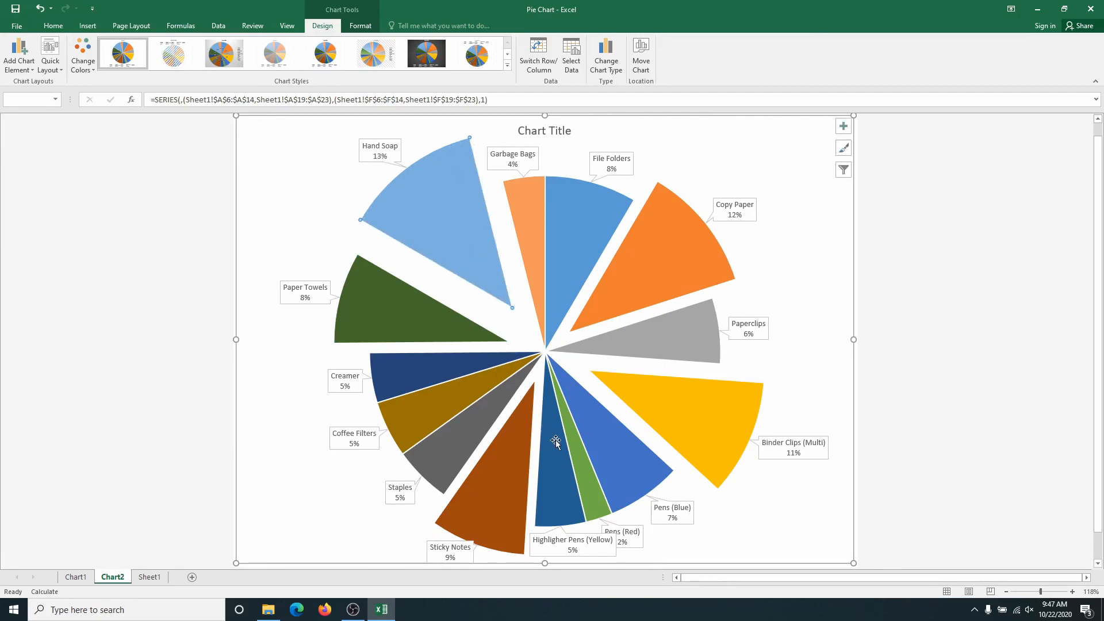
Pull the Pens (Red), Coffee Filters and Creamer slices outward from the centre of the pie.
drag(581, 461, 585, 483)
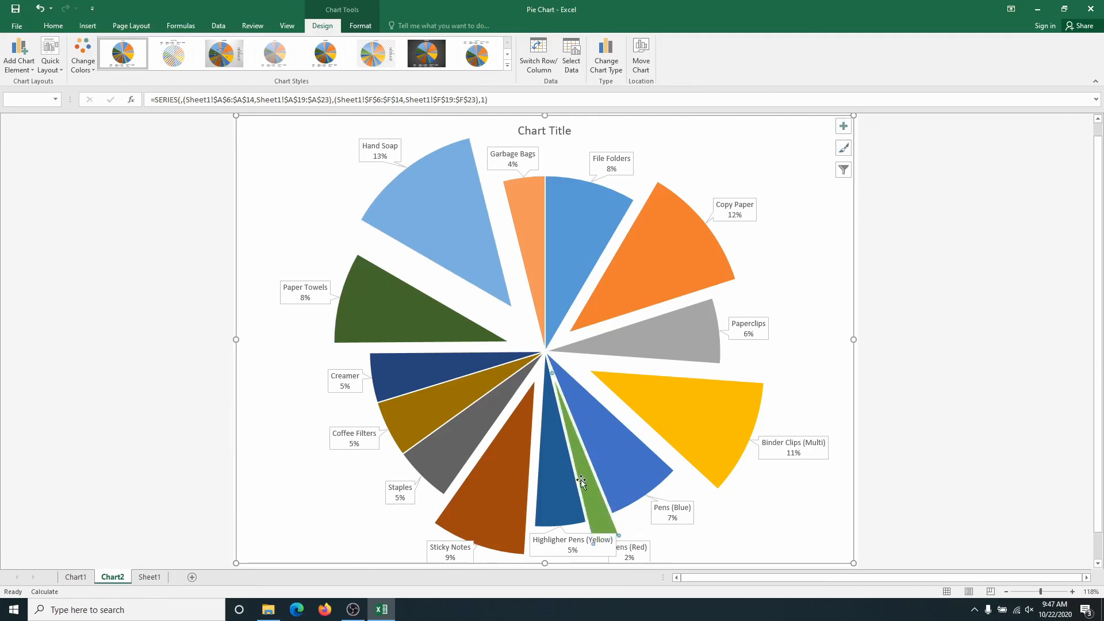
mouse_move(436, 406)
drag(436, 406, 398, 419)
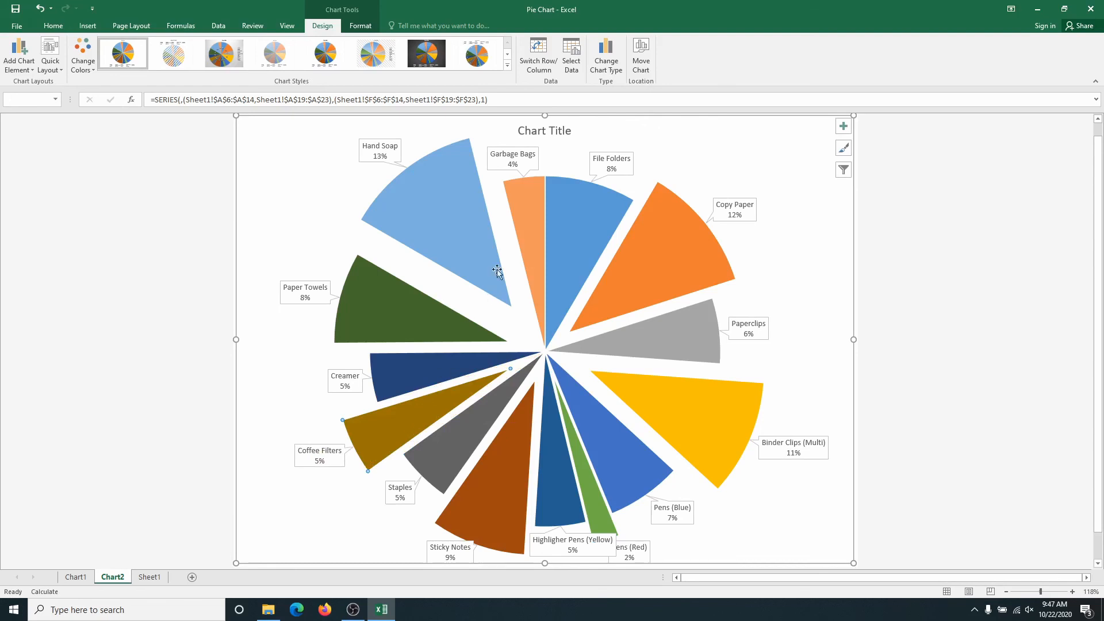
drag(424, 375, 396, 377)
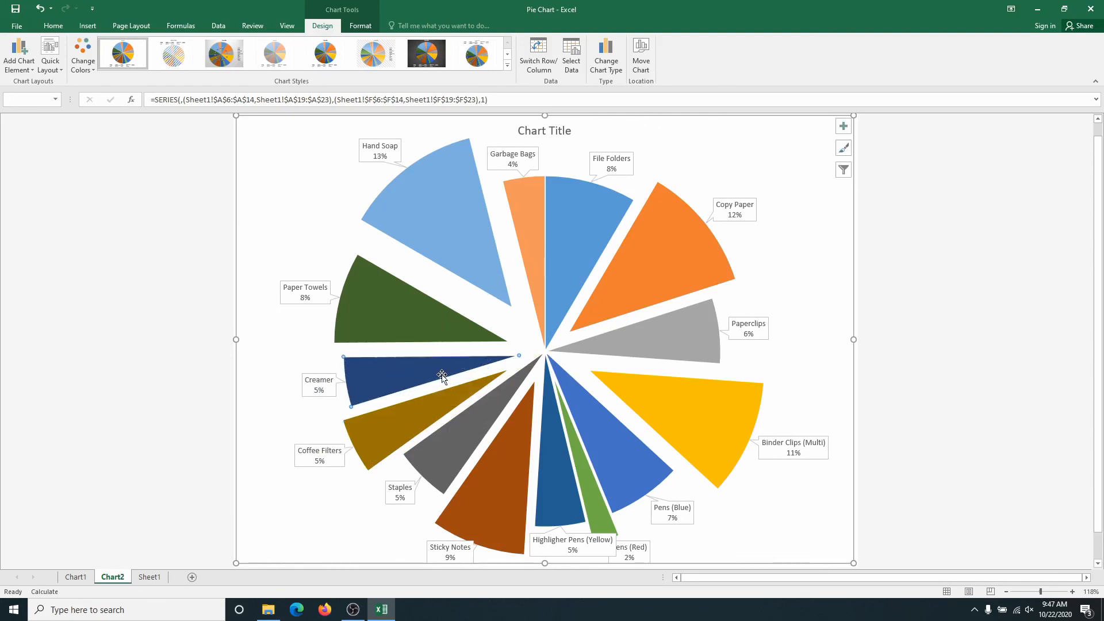
Push the Hand Soap, Paper Towels and Creamer slices back in toward the centre of the pie.
drag(460, 239, 489, 304)
drag(407, 322, 434, 336)
drag(368, 384, 393, 384)
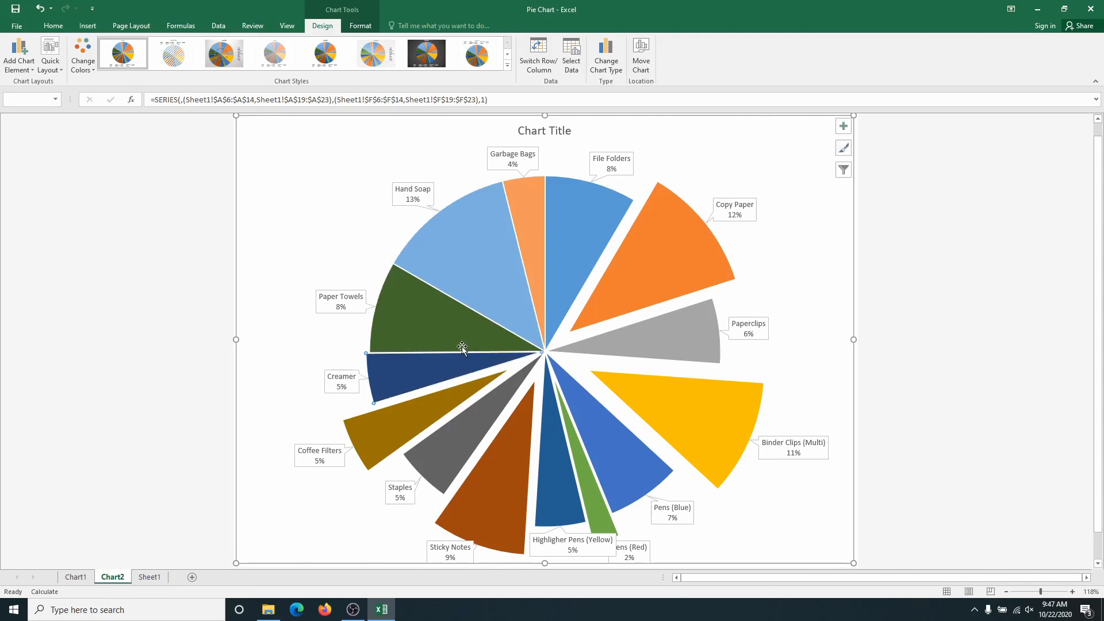